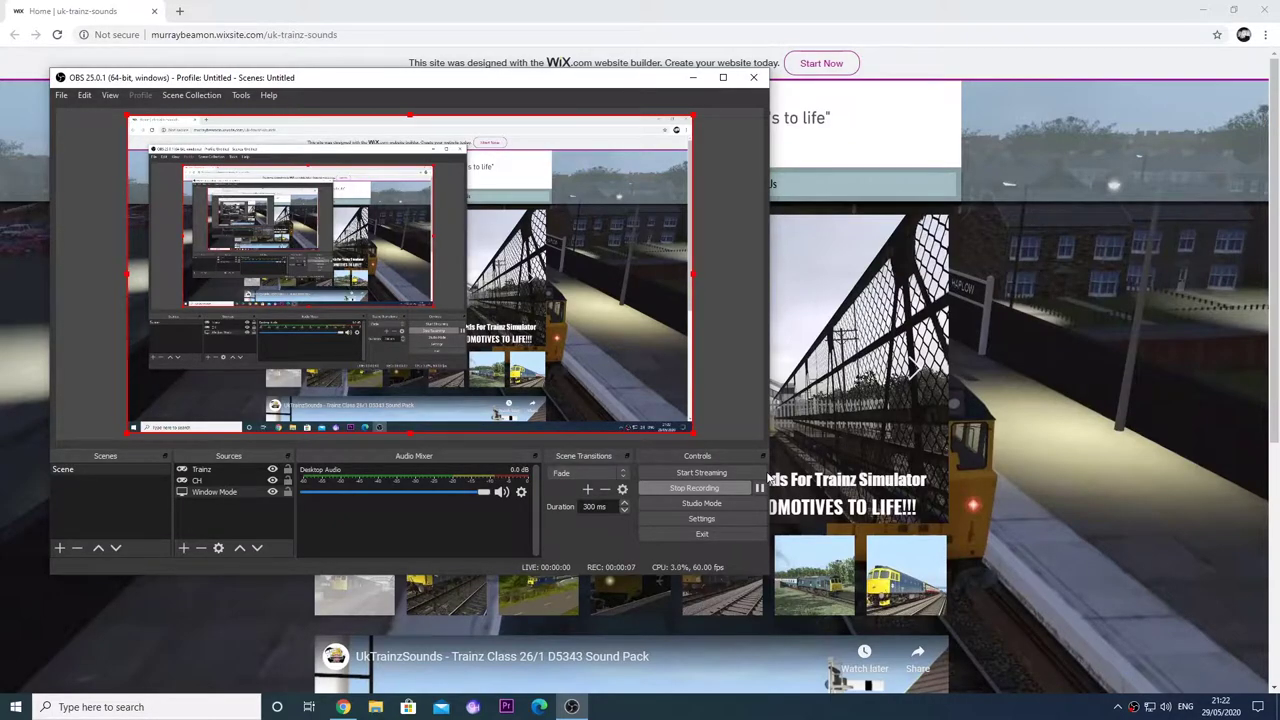
Minimize the OBS window and open the UK Trainz Sounds Finished Products folder on the G: drive in File Explorer.
left_click(692, 79)
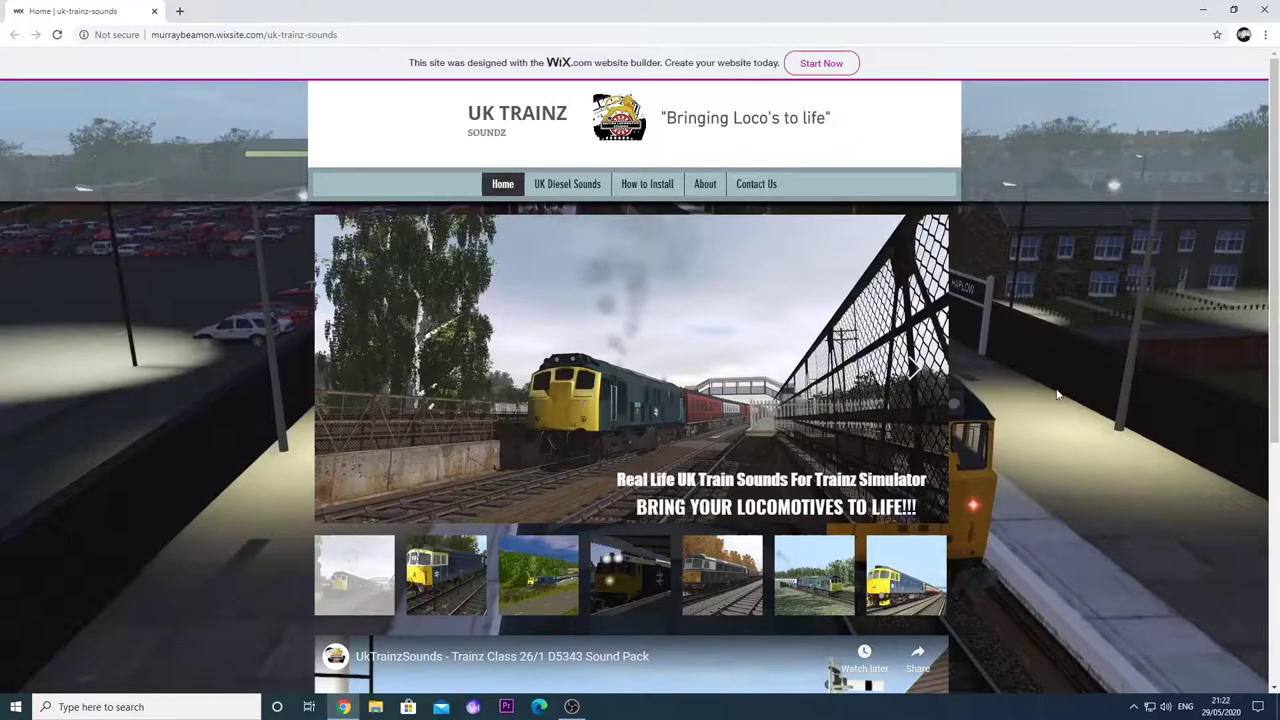
mouse_move(548, 193)
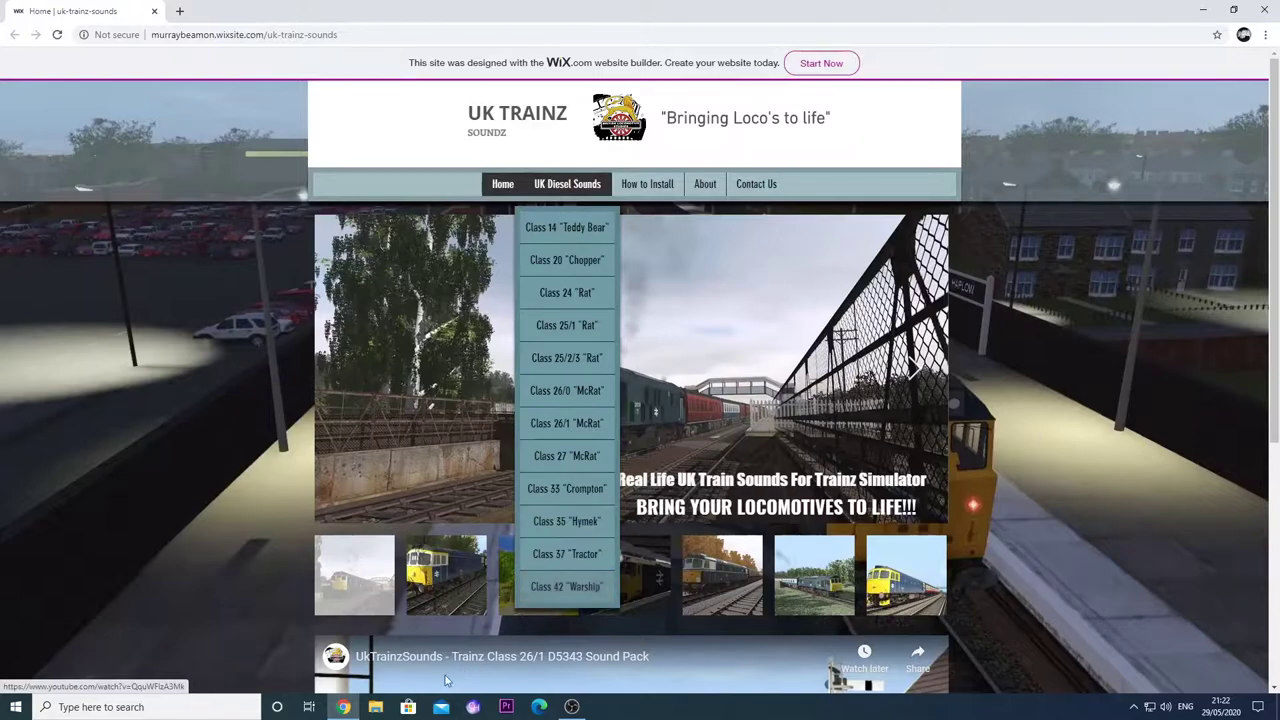
left_click(375, 707)
scroll(305, 300, "down", 1)
scroll(420, 350, "down", 3)
scroll(320, 440, "down", 1)
left_click(334, 472)
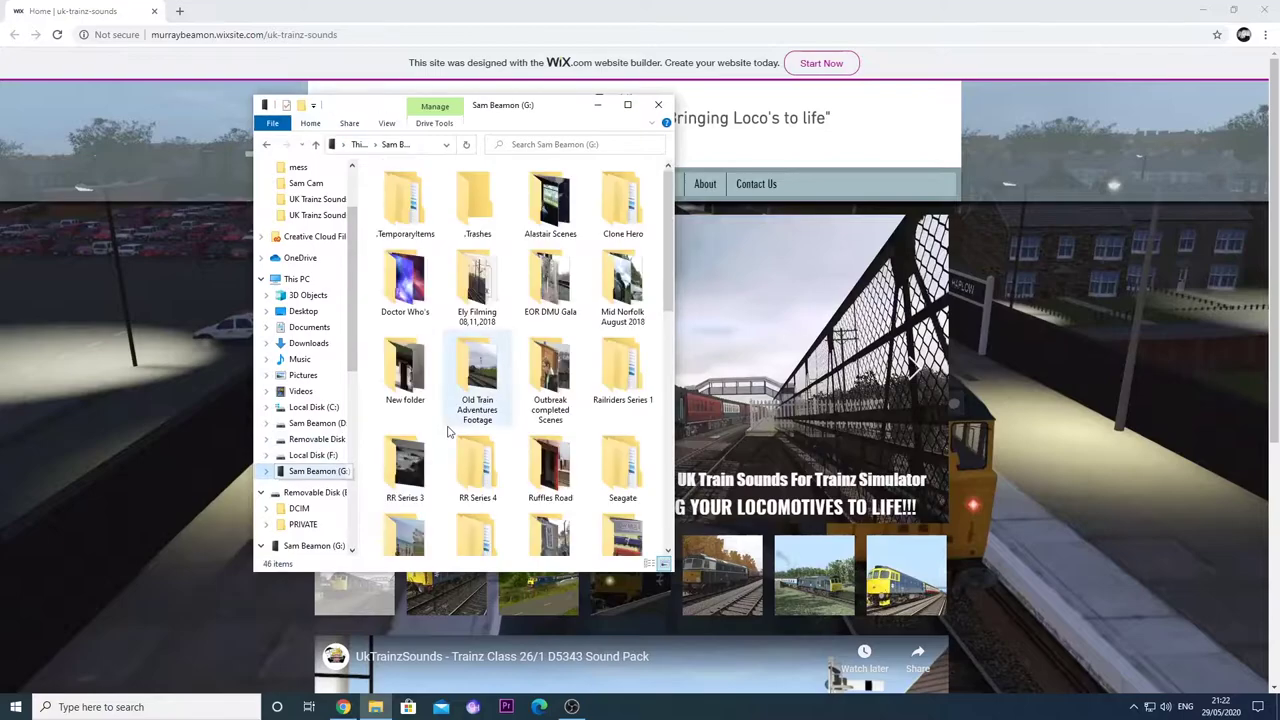
scroll(557, 372, "down", 10)
scroll(557, 372, "up", 5)
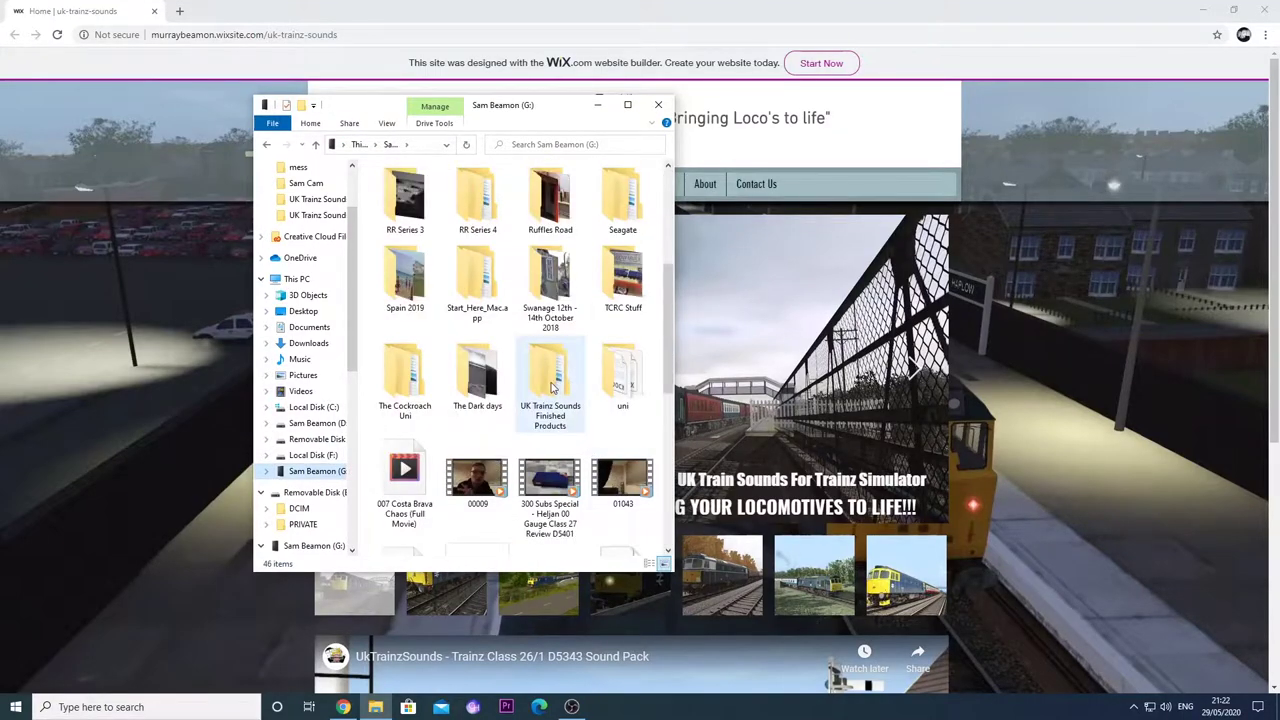
double_click(557, 372)
Look through the engine sound and horn pack archives in the UK Trainz Sounds Finished Products folder.
scroll(527, 347, "down", 5)
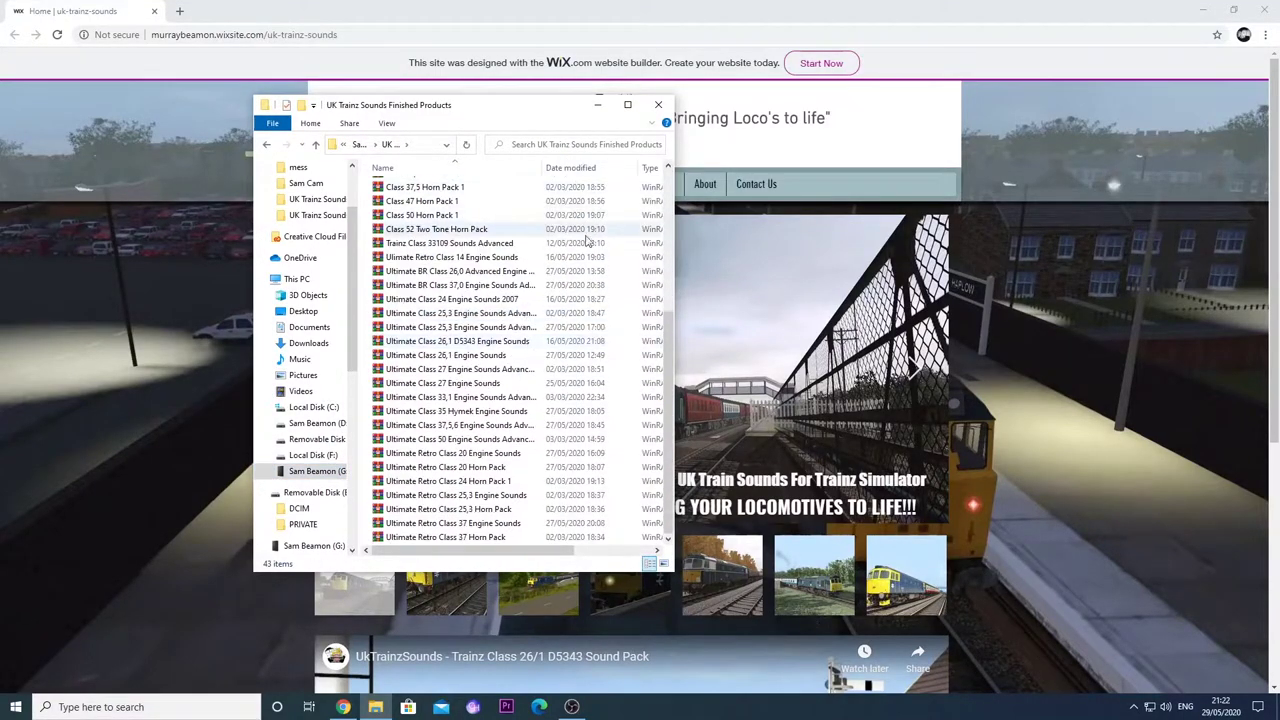
scroll(533, 370, "up", 5)
scroll(533, 379, "down", 2)
scroll(520, 403, "up", 3)
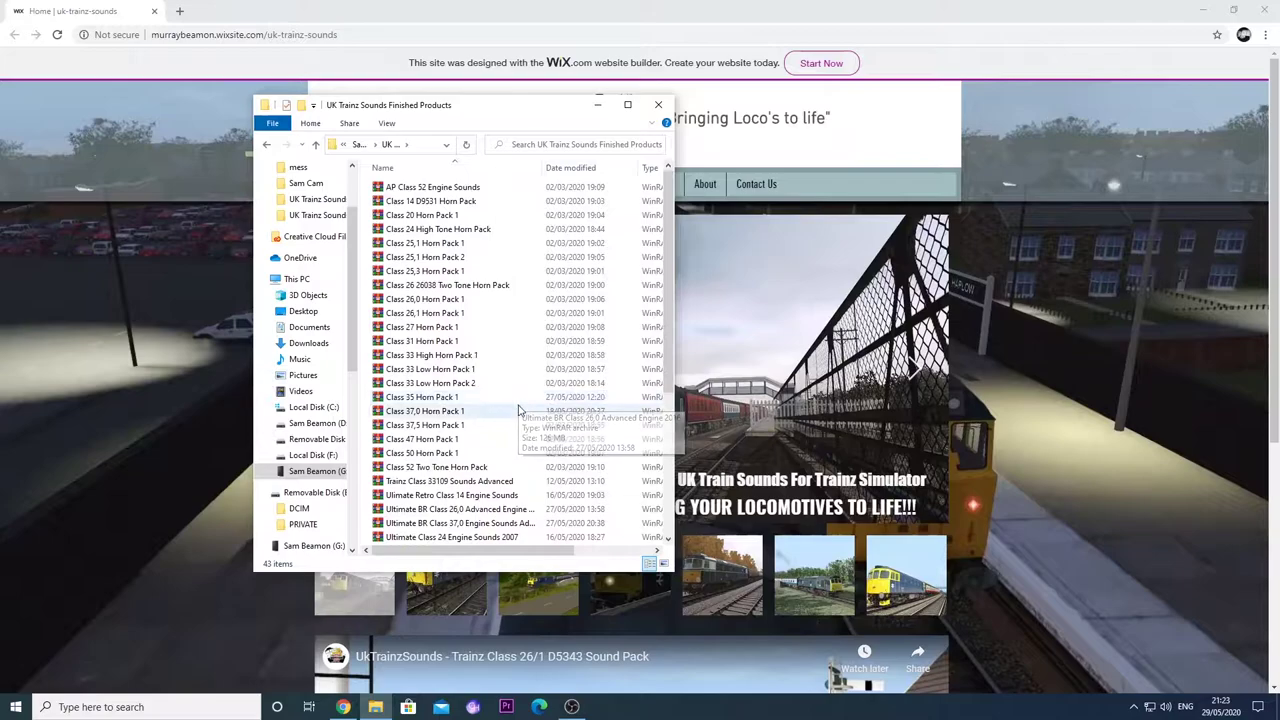
scroll(519, 410, "down", 1)
scroll(519, 412, "down", 2)
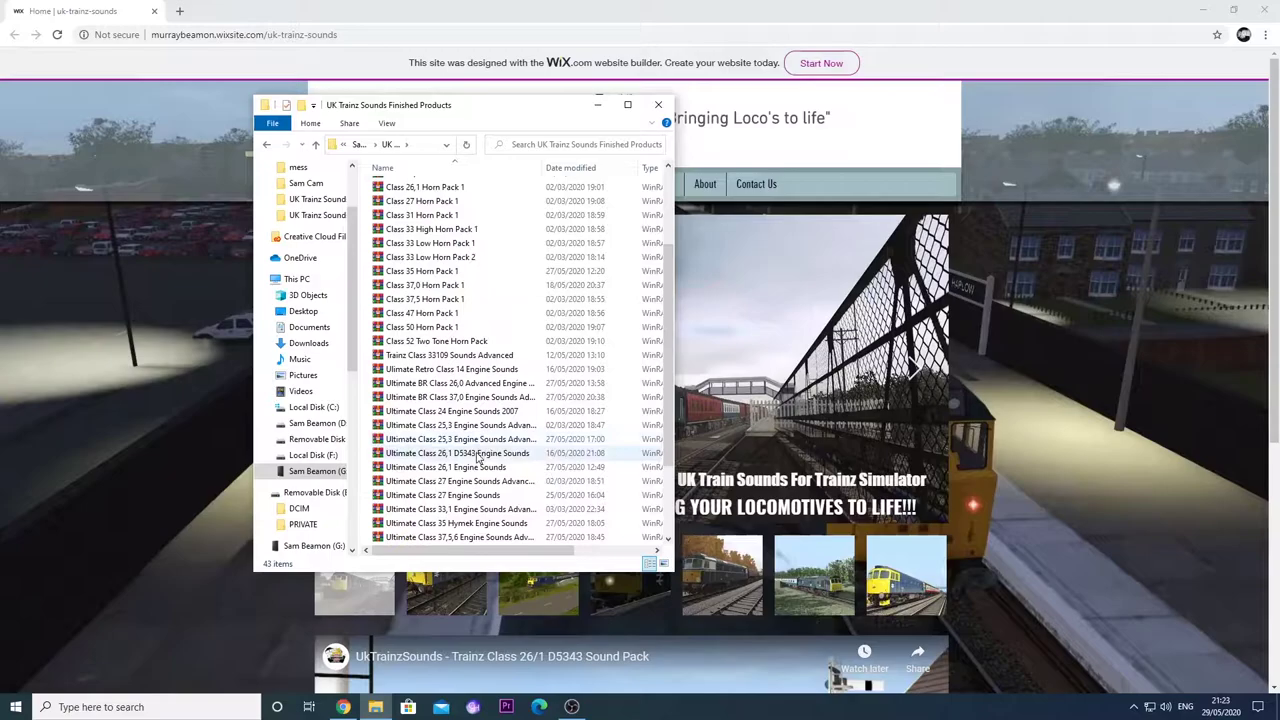
Minimize the browser, launch Trainz Railroad Simulator 2019 from the desktop, and arrange the launcher beside the sound packs folder.
left_click(1204, 10)
left_click_drag(385, 106, 841, 52)
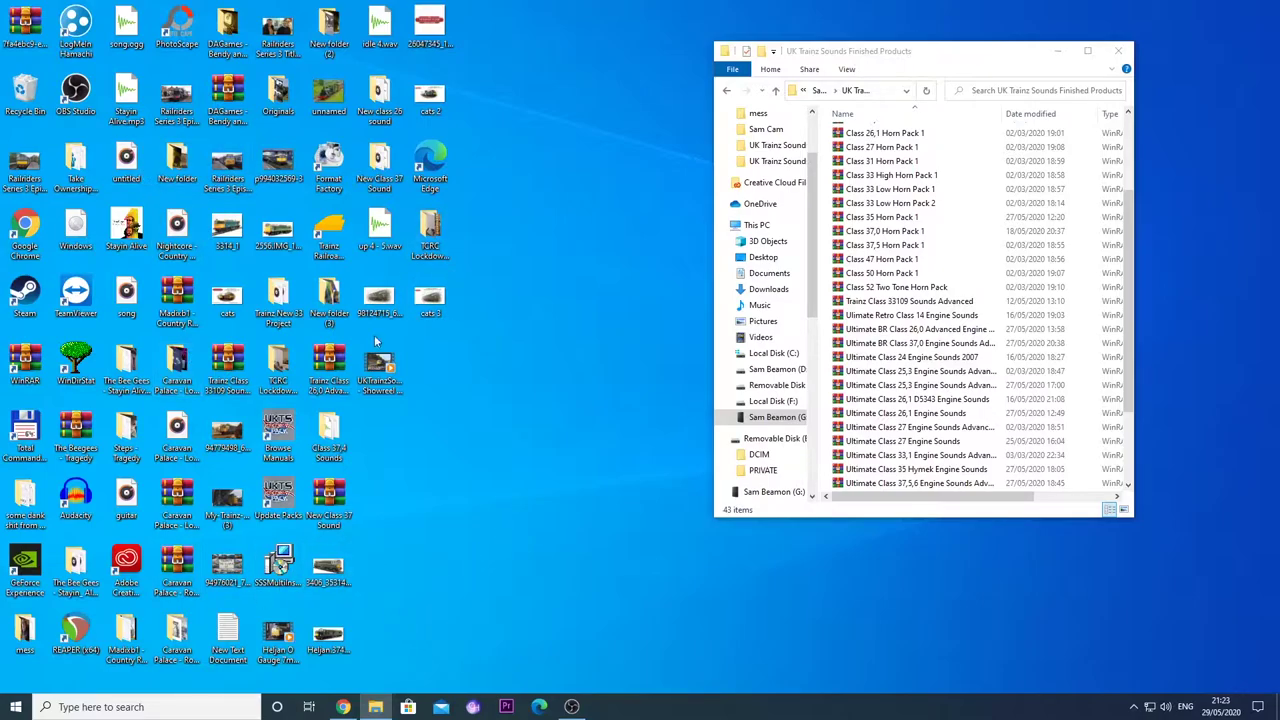
double_click(330, 240)
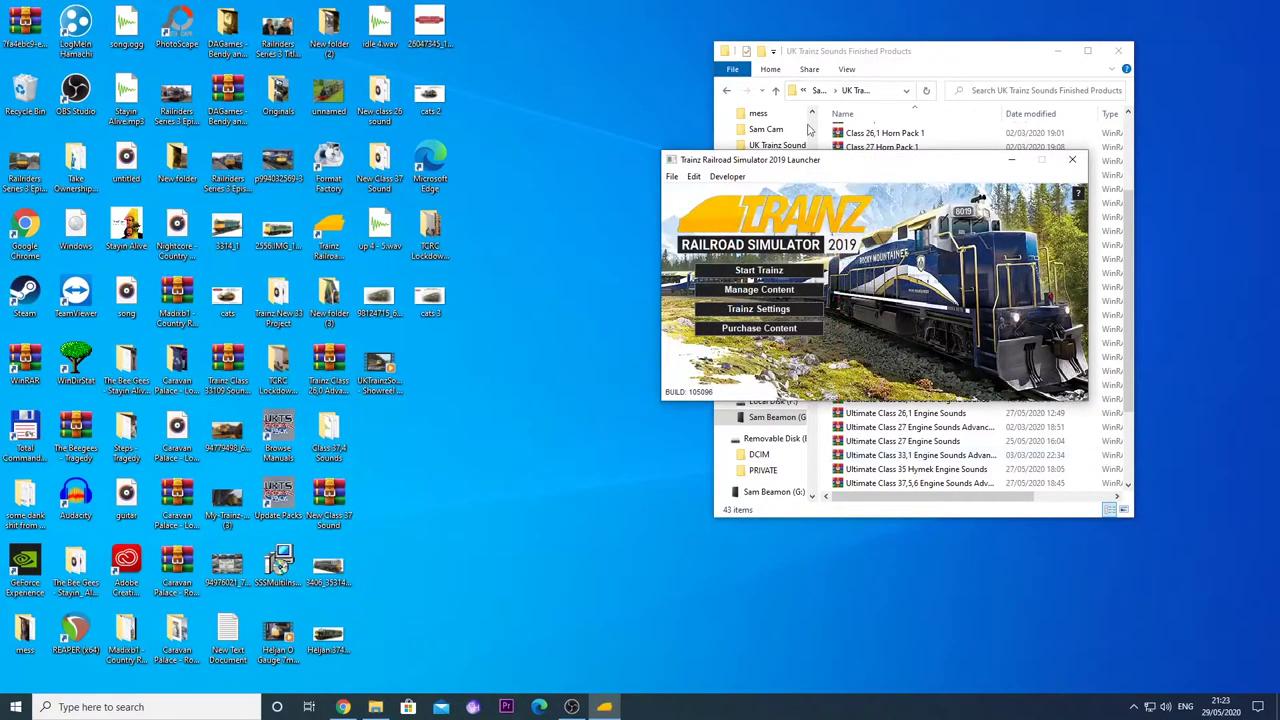
left_click_drag(795, 165, 449, 144)
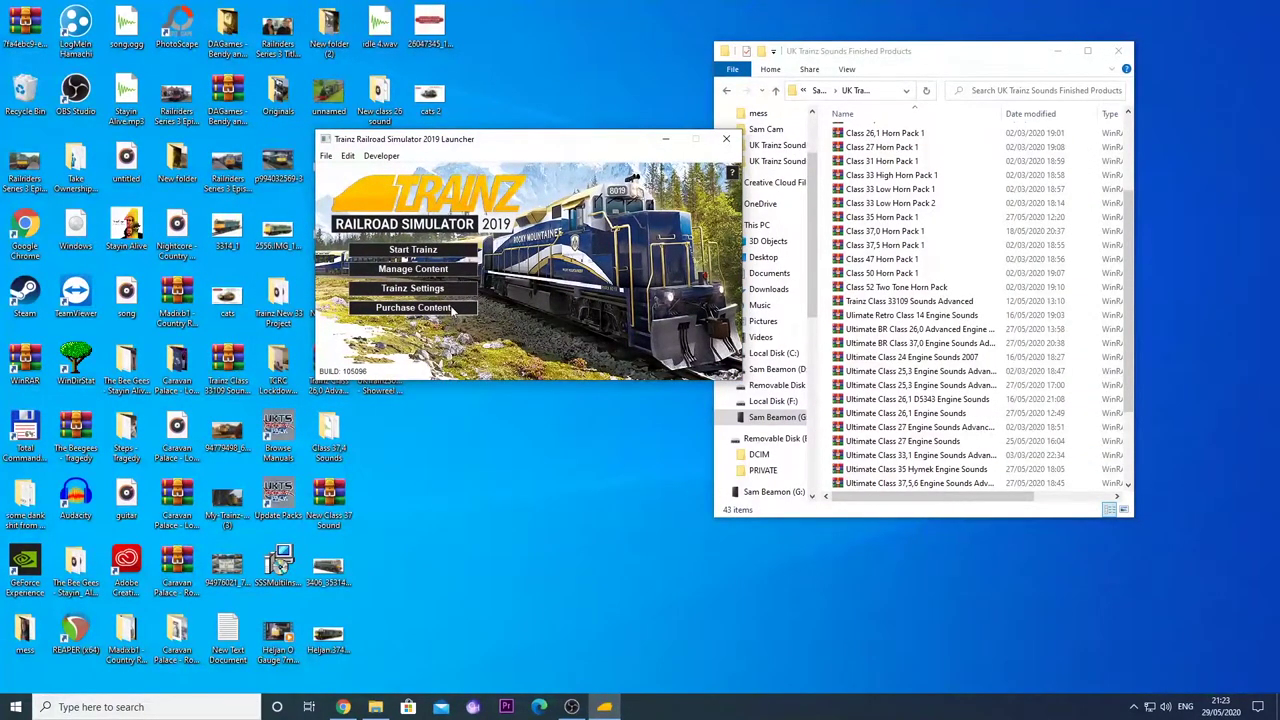
Open the Trainz Content Manager, filter the asset list to My Content, and look through the listed assets.
left_click(434, 272)
left_click_drag(843, 156, 400, 100)
left_click(310, 137)
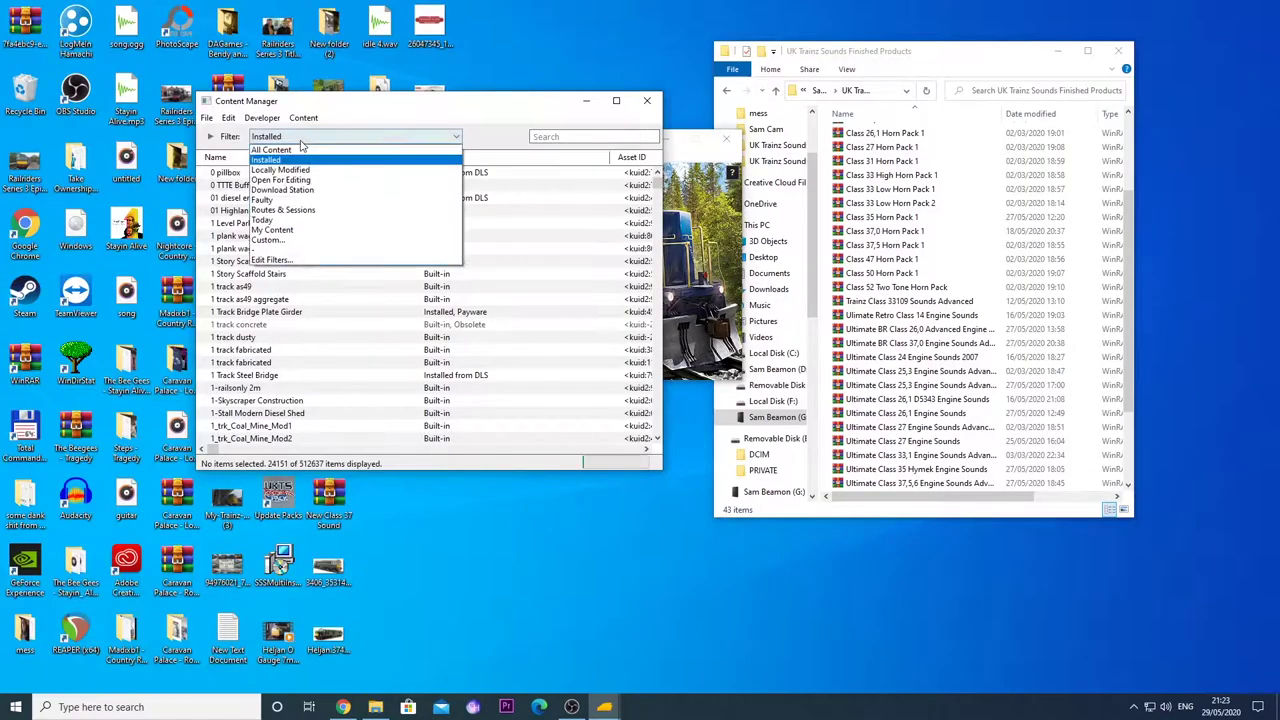
left_click(280, 230)
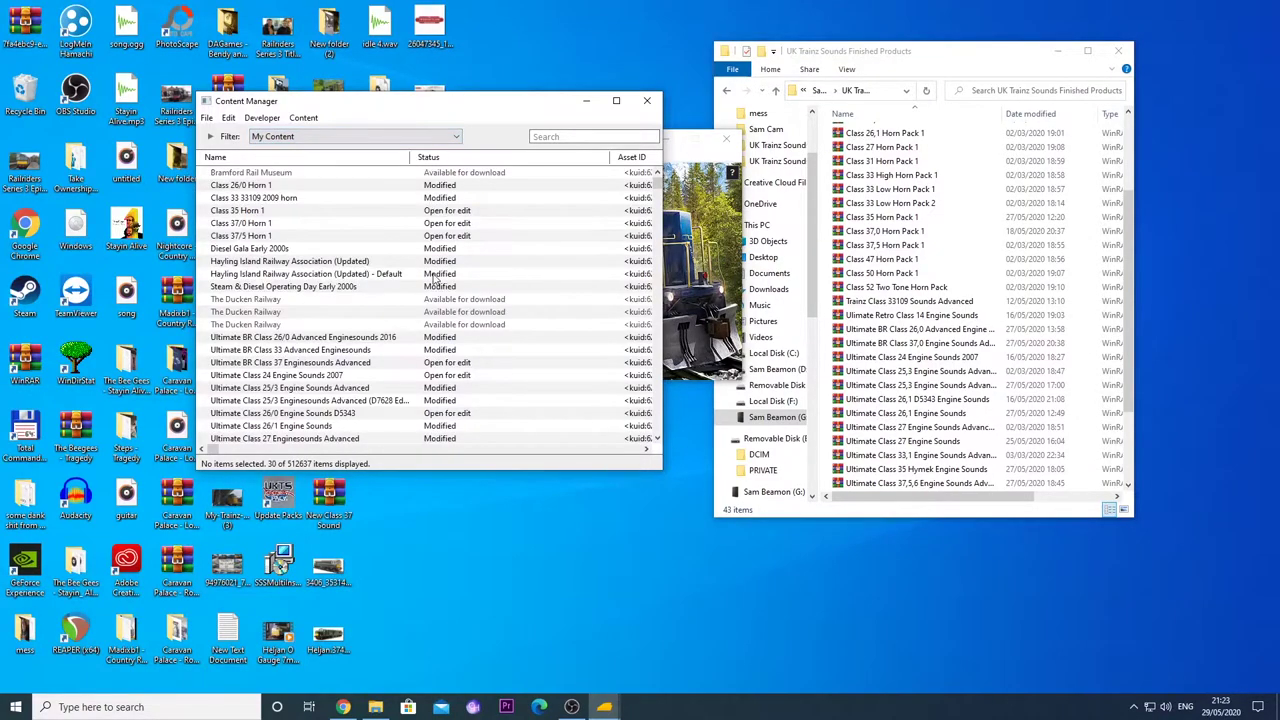
scroll(390, 260, "down", 3)
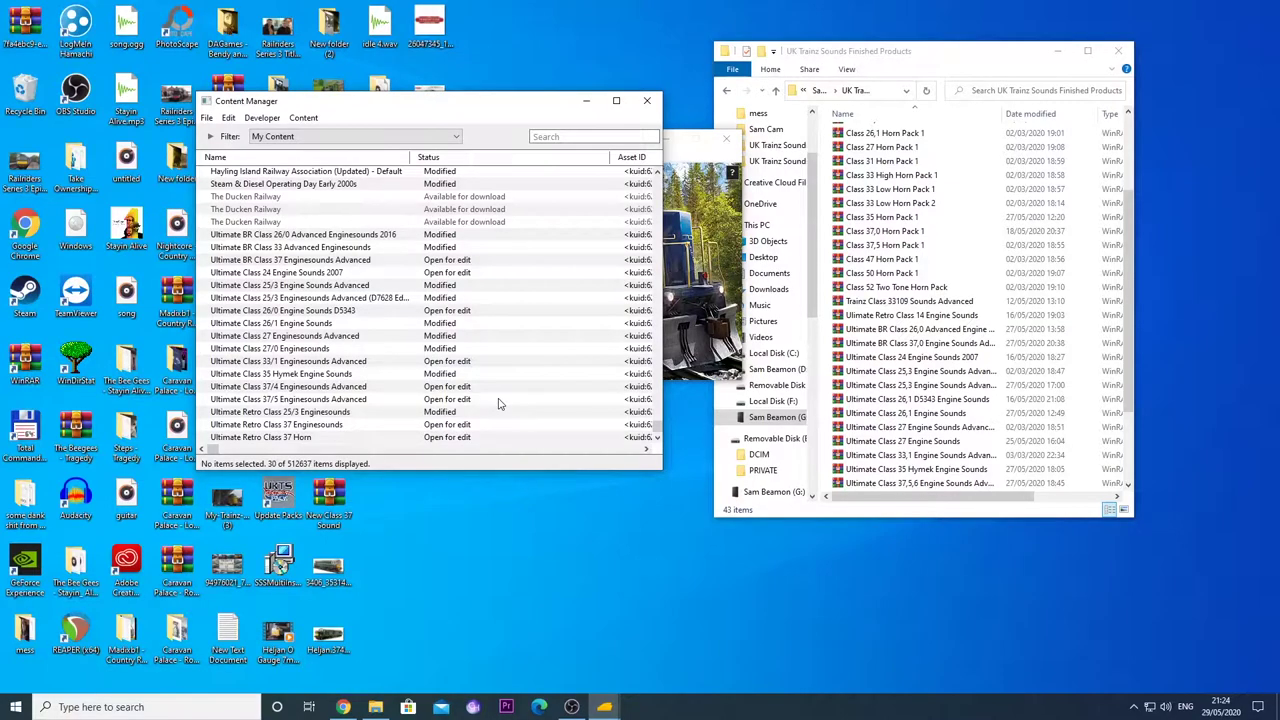
scroll(500, 404, "up", 3)
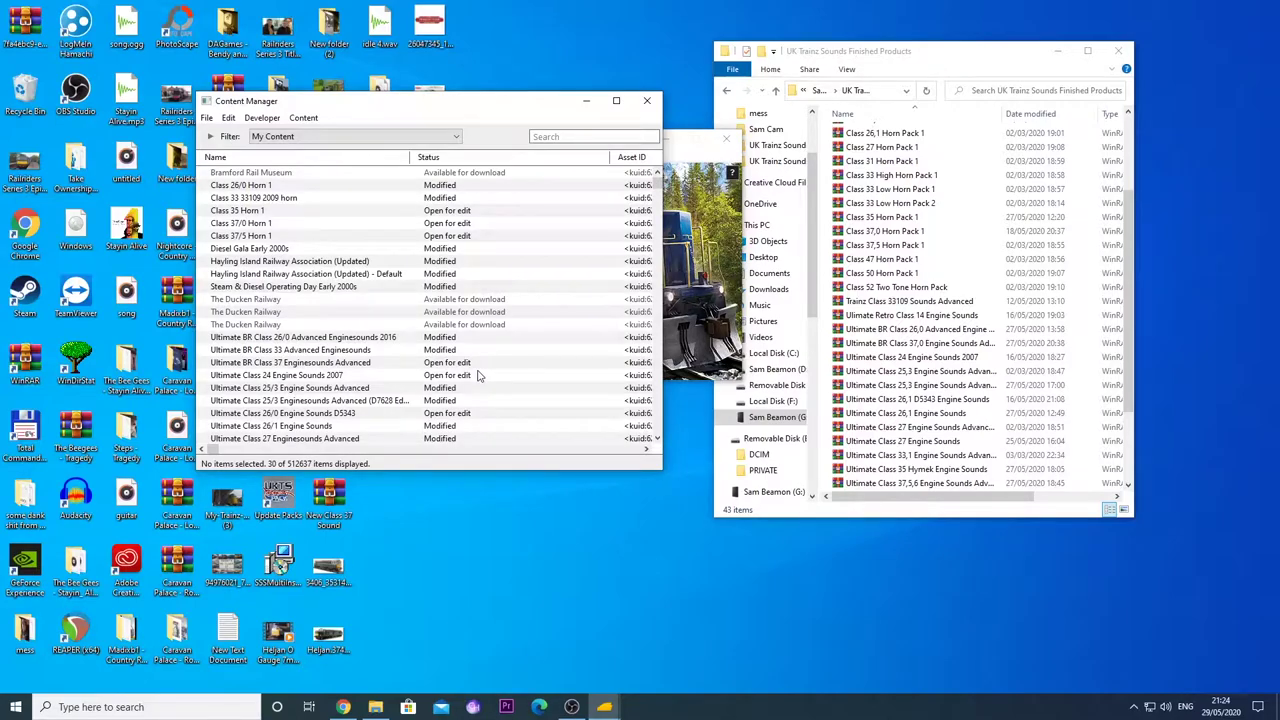
scroll(477, 375, "down", 3)
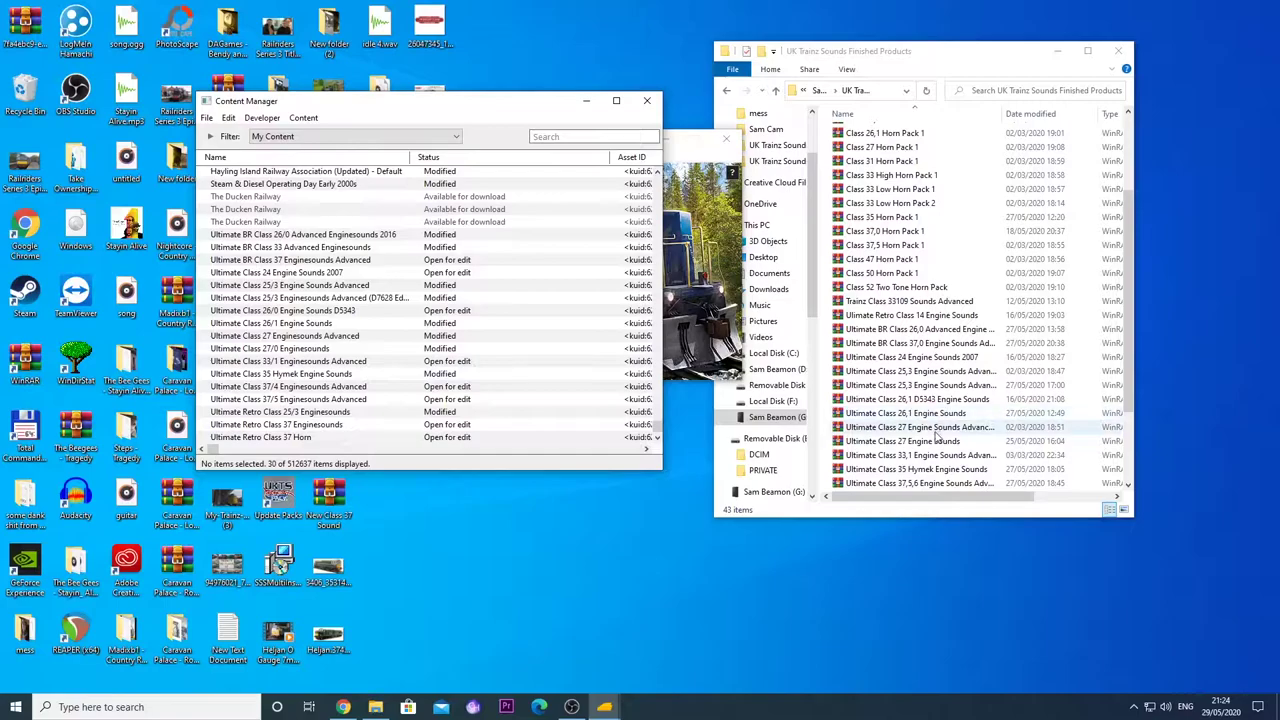
Open the Ultimate Retro Class 20 Engine Sounds archive and move its window clear of the Content Manager.
scroll(935, 465, "down", 3)
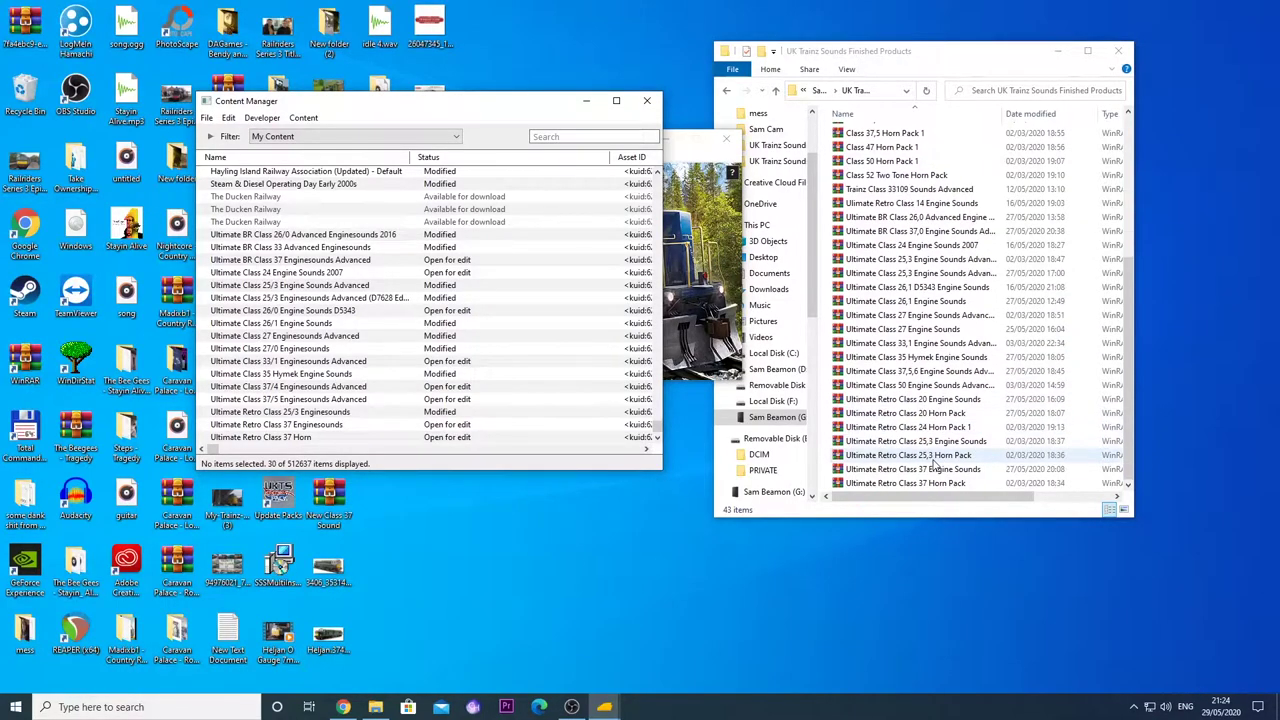
double_click(949, 403)
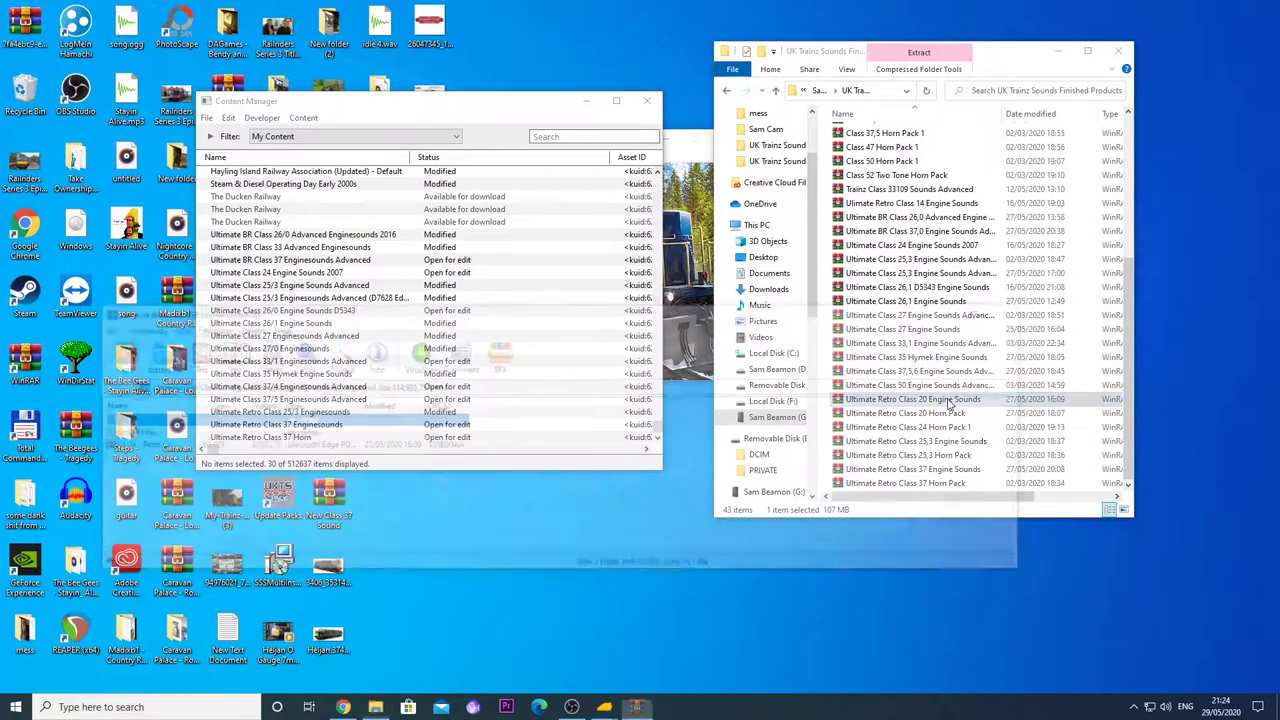
left_click_drag(318, 304, 874, 134)
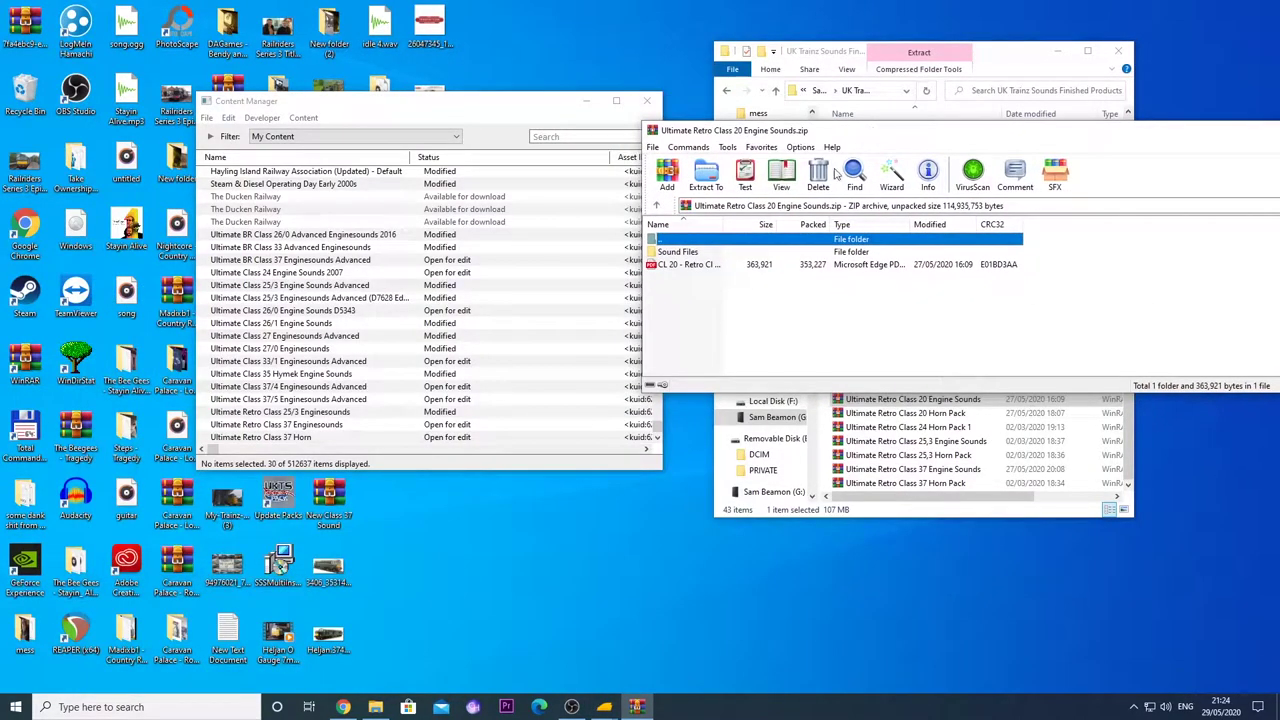
Read through the Class 20 engine sounds user manual PDF from the archive and close it.
double_click(697, 270)
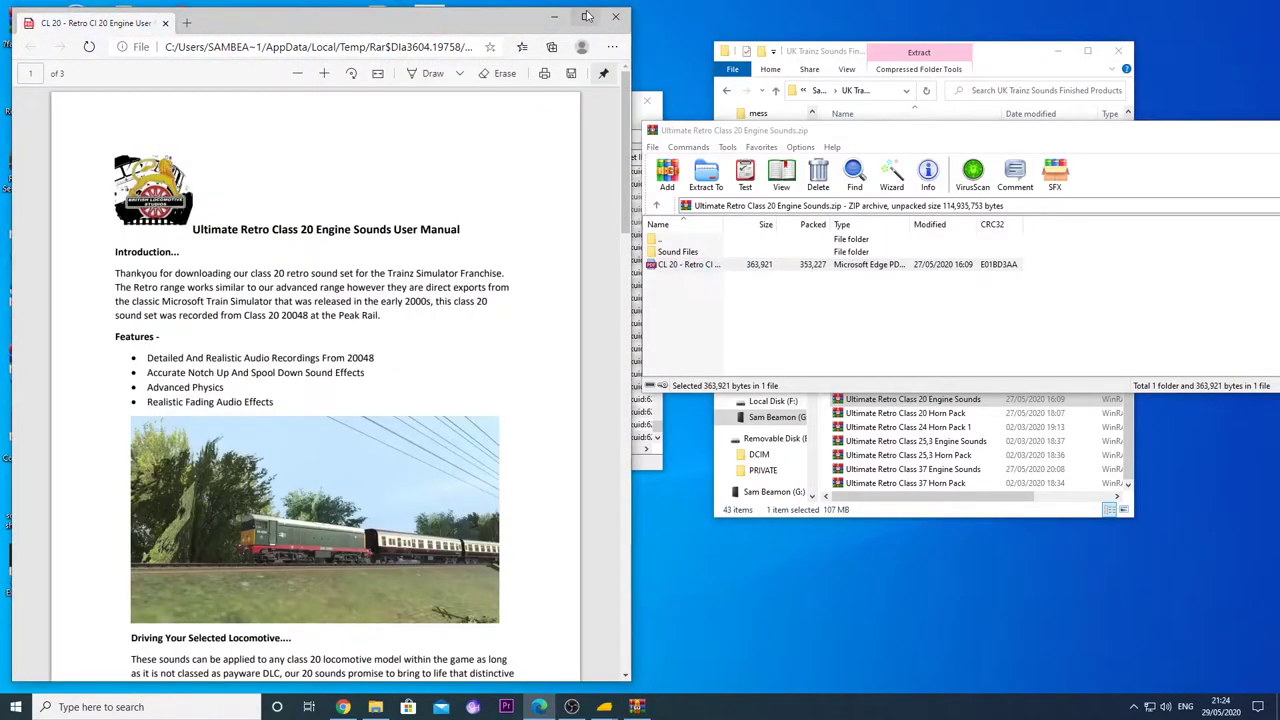
left_click(587, 16)
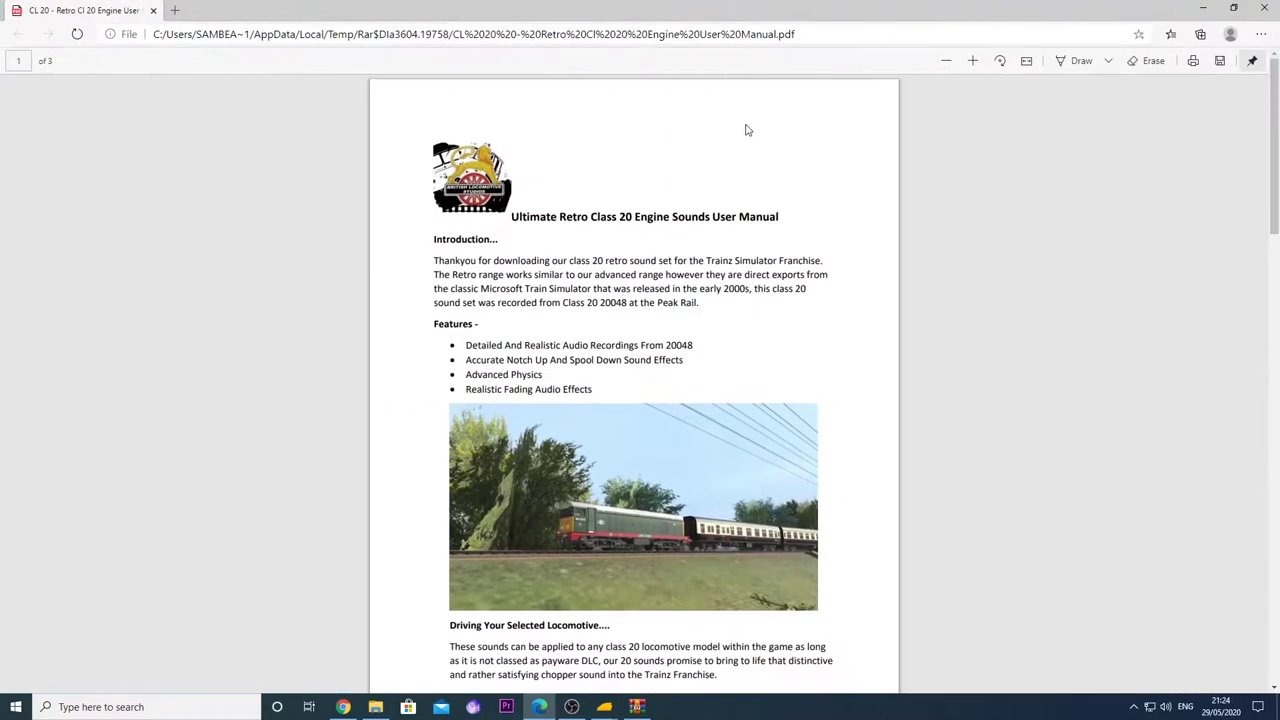
scroll(765, 150, "down", 2)
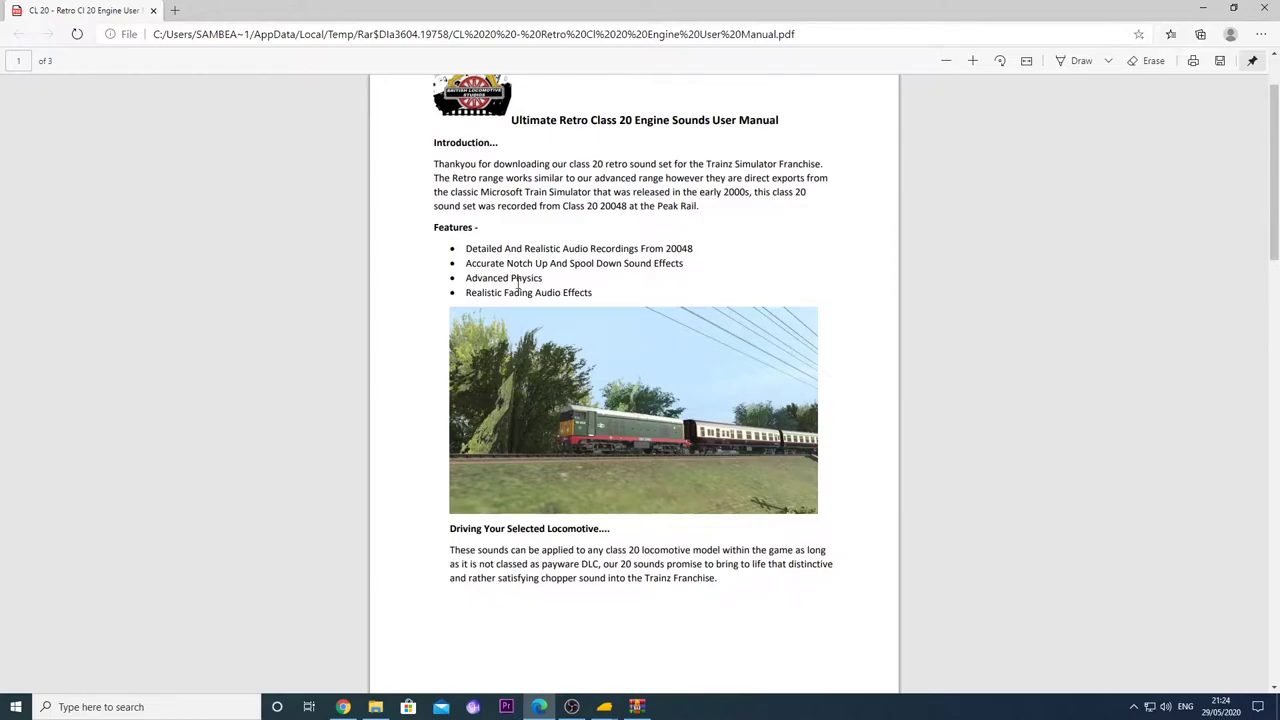
scroll(516, 287, "down", 1)
scroll(516, 287, "down", 4)
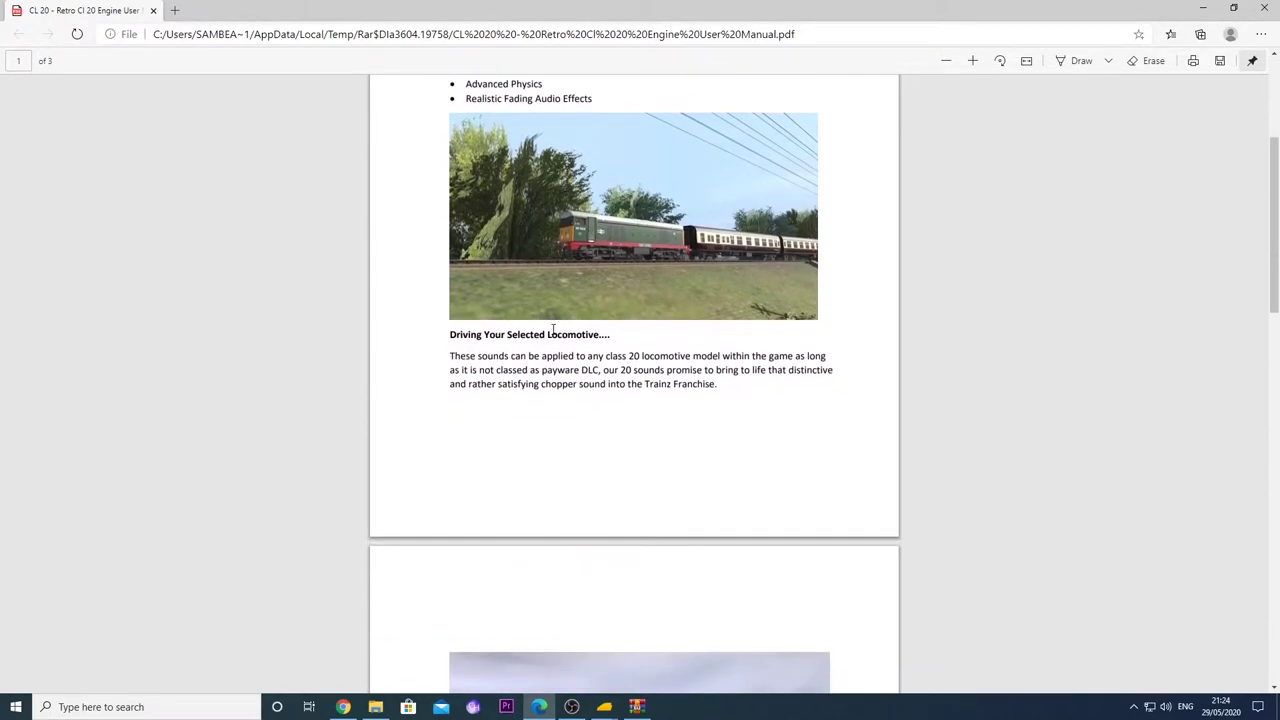
scroll(616, 396, "down", 10)
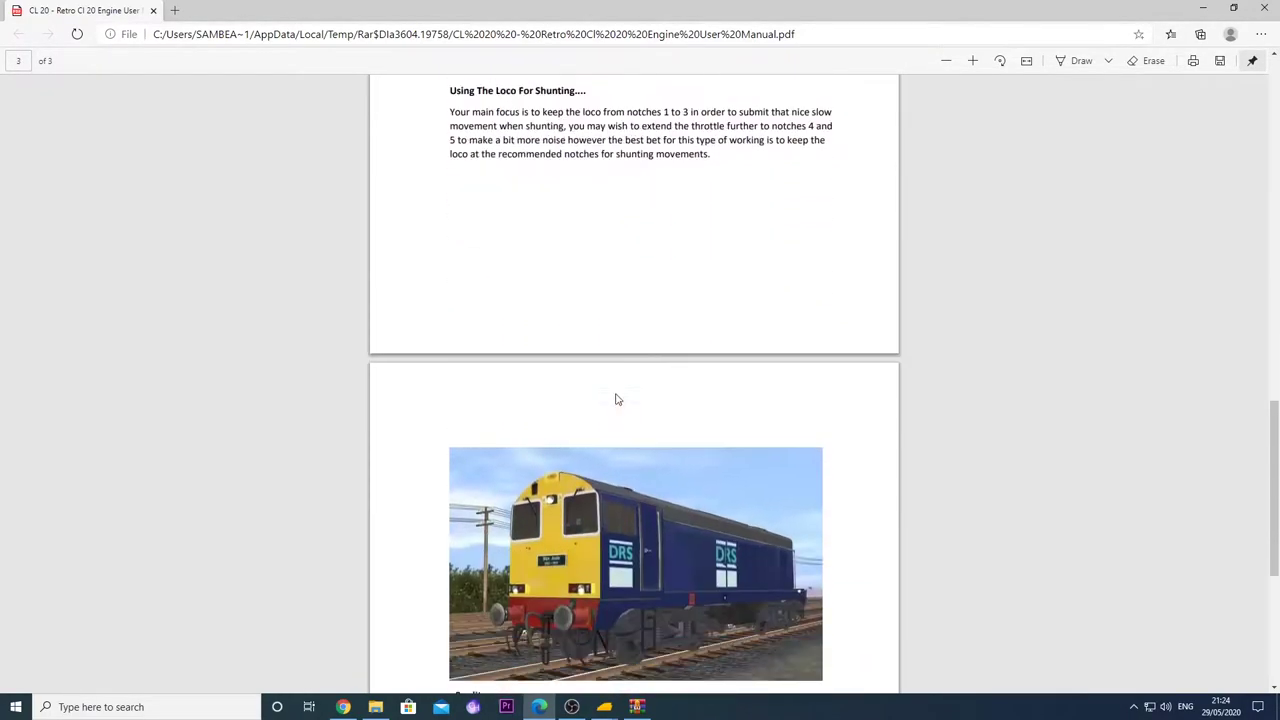
scroll(634, 428, "down", 2)
scroll(640, 403, "up", 1)
scroll(645, 393, "up", 20)
key("alt+F4")
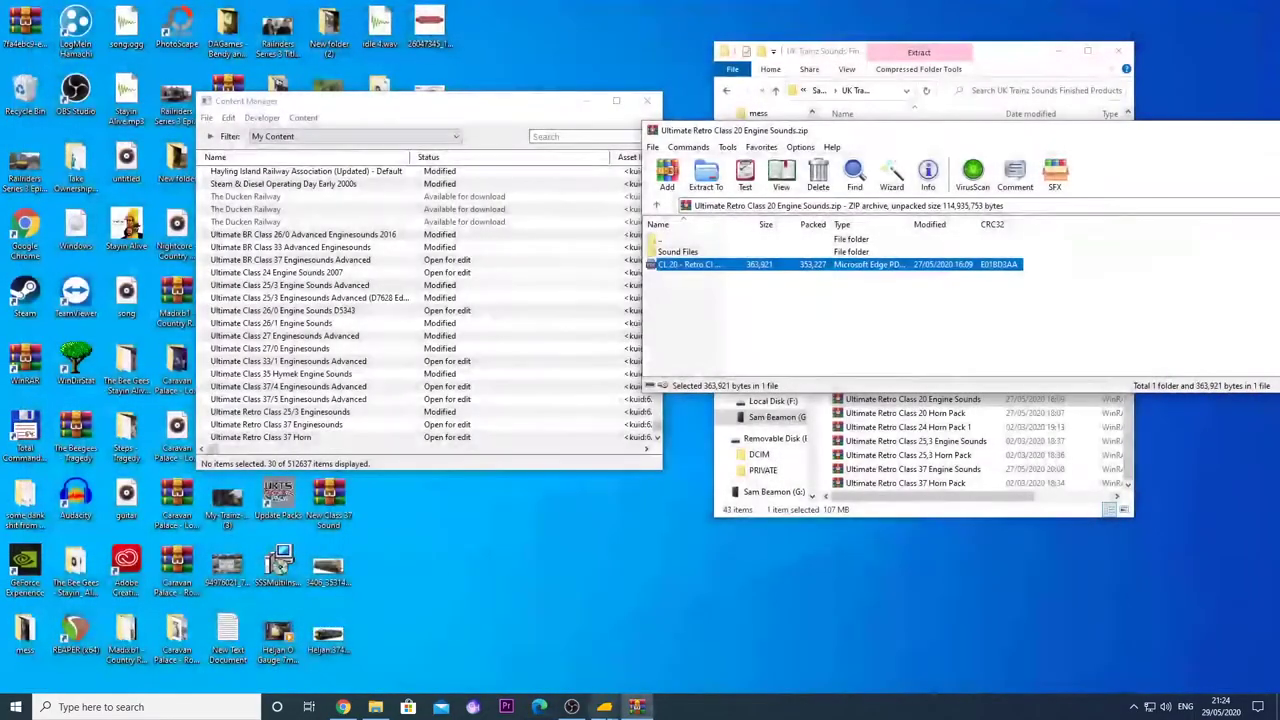
Create a new content asset in the Content Manager and dismiss the task window.
left_click(367, 110)
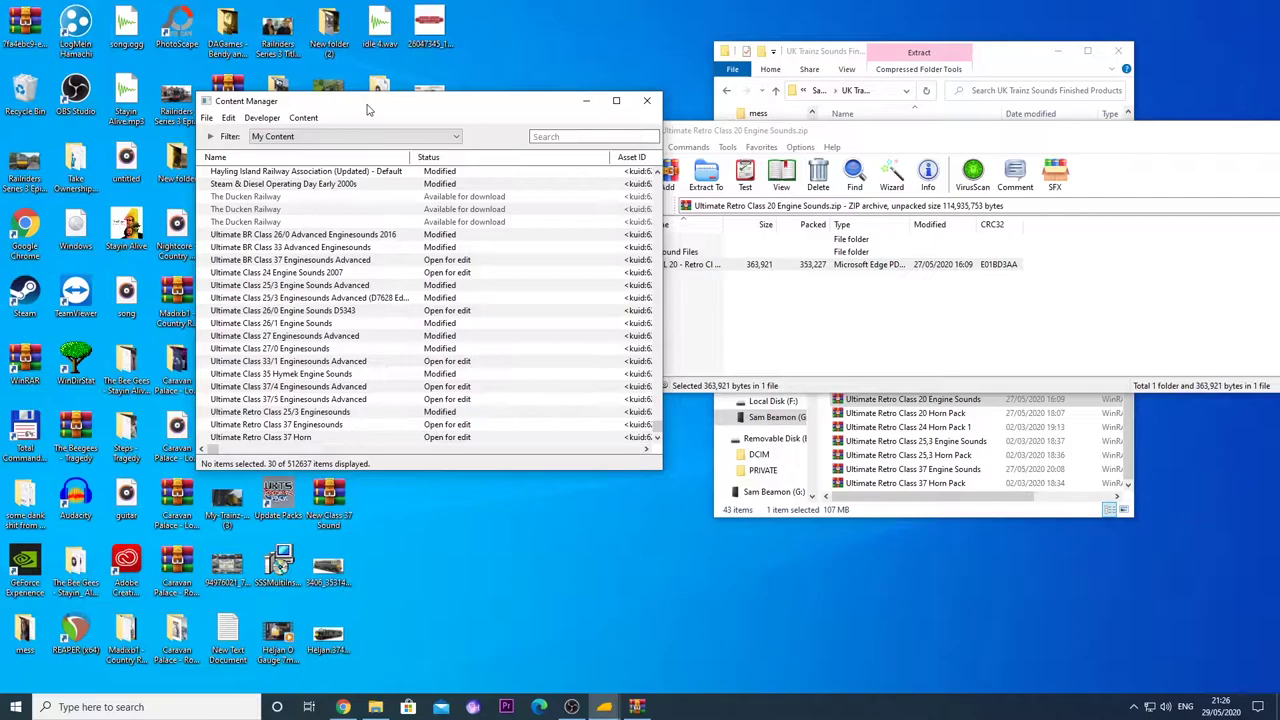
left_click(262, 117)
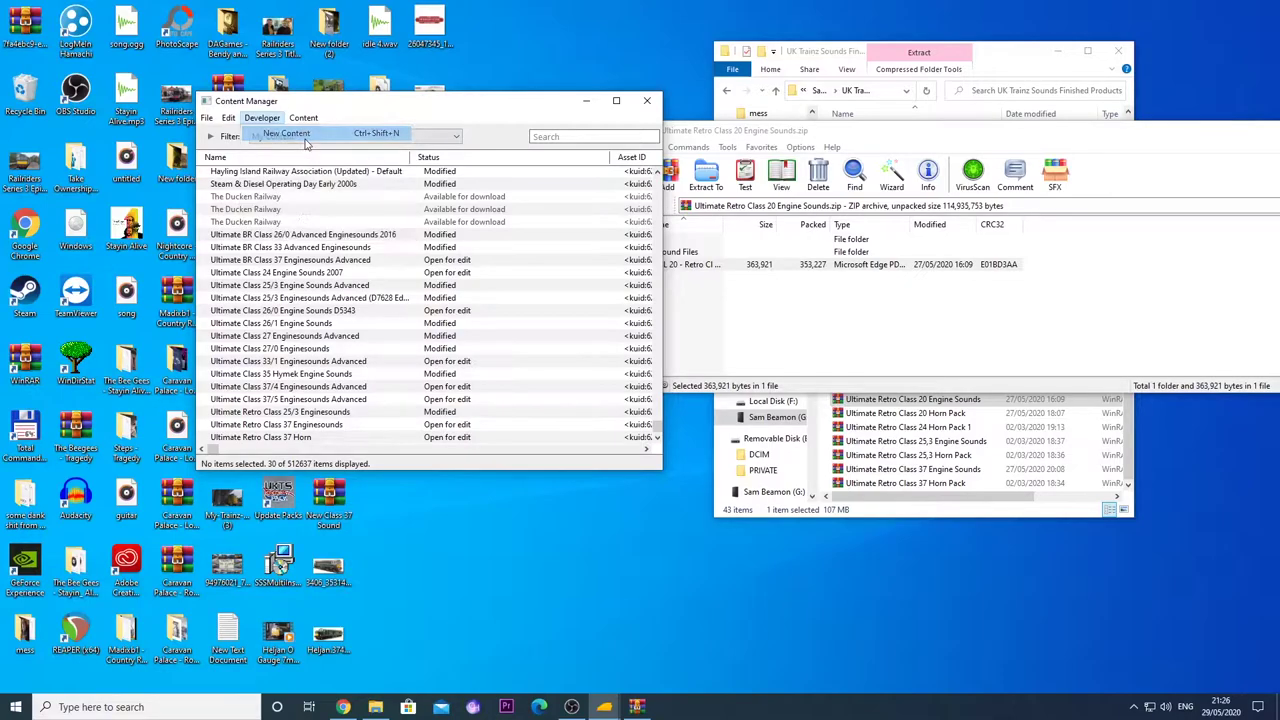
left_click(305, 140)
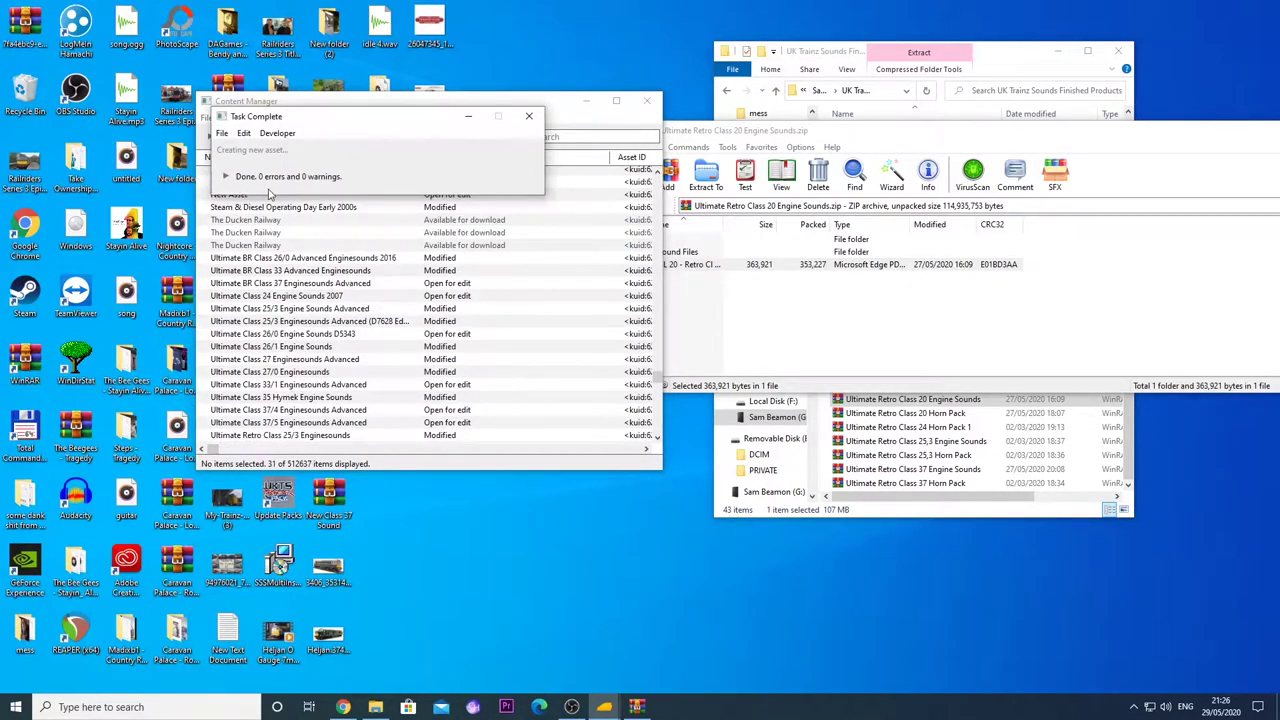
left_click(529, 116)
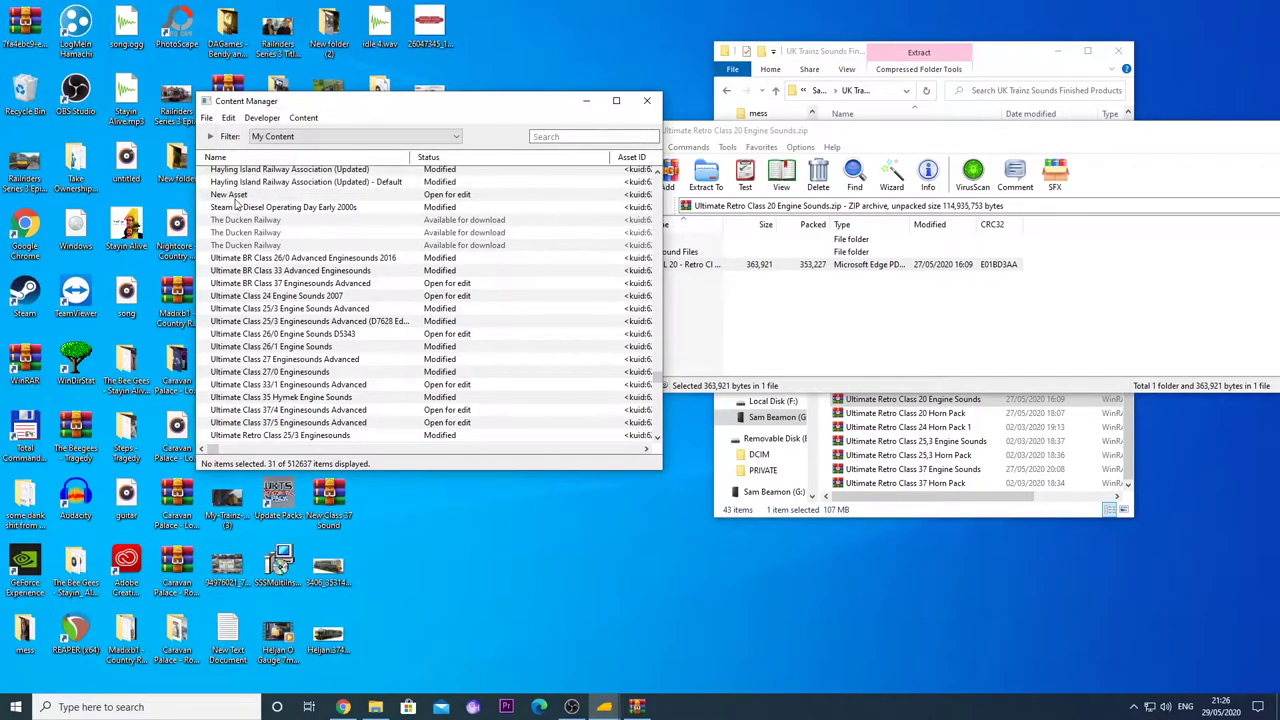
Show the New Asset item's folder in File Explorer from the Content Manager.
left_click(234, 196)
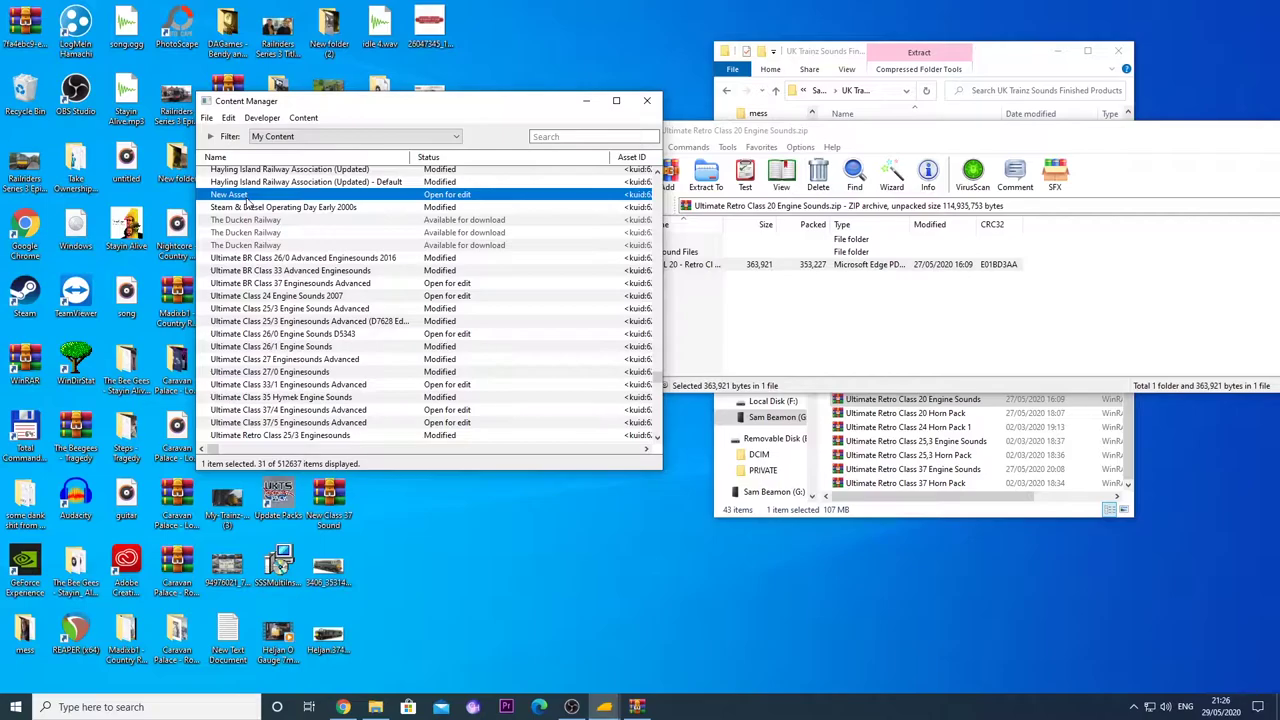
right_click(318, 197)
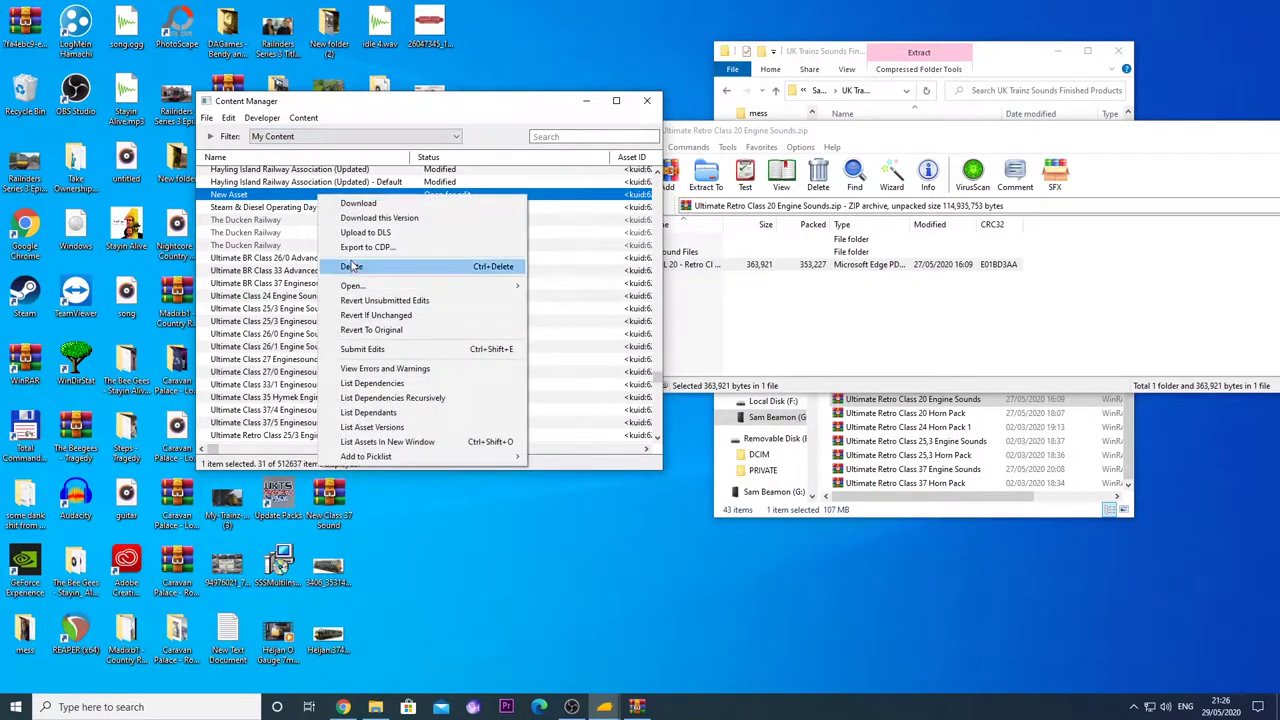
mouse_move(352, 286)
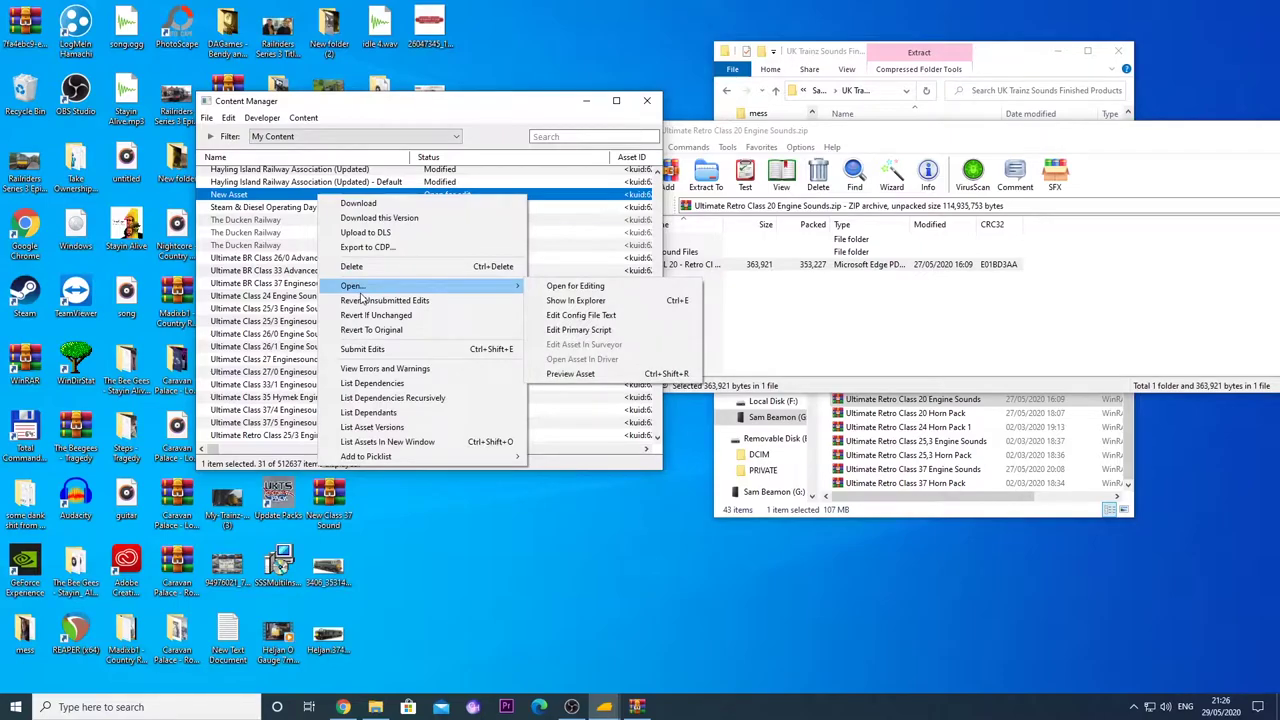
left_click(576, 301)
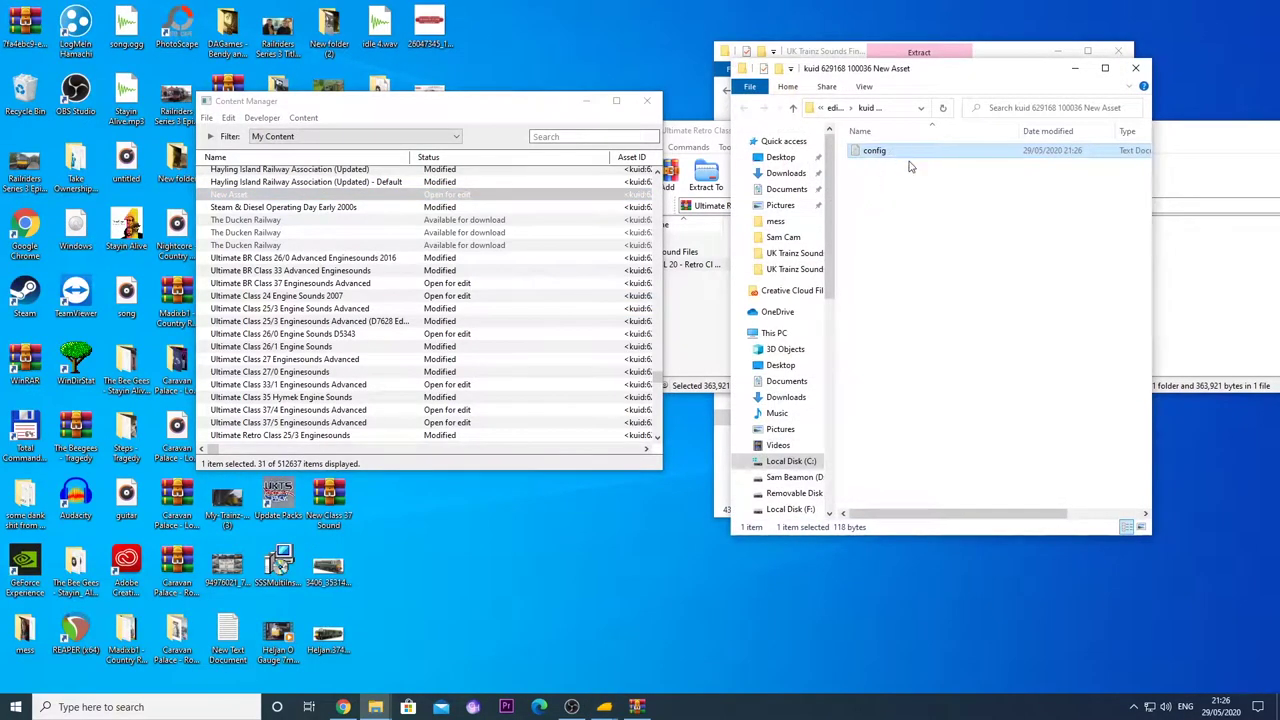
Open the new asset's config file in Notepad, with the folder and Notepad windows repositioned.
left_click_drag(934, 76, 885, 173)
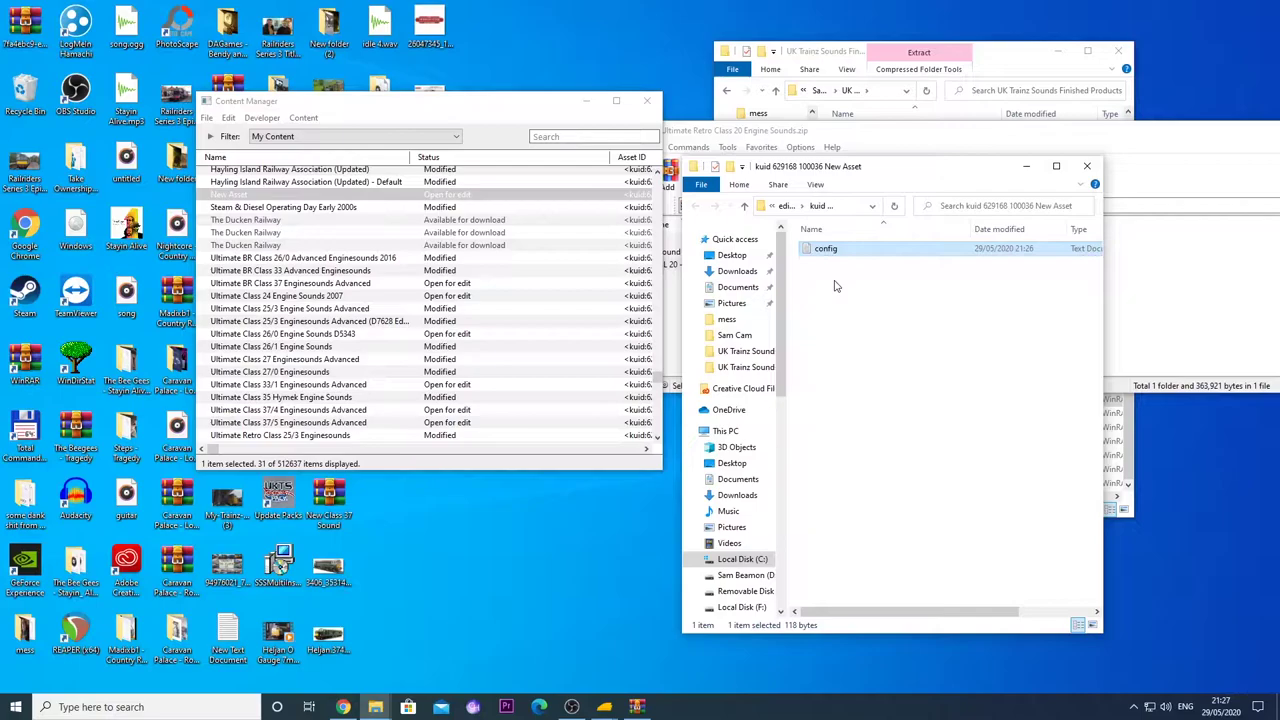
double_click(837, 249)
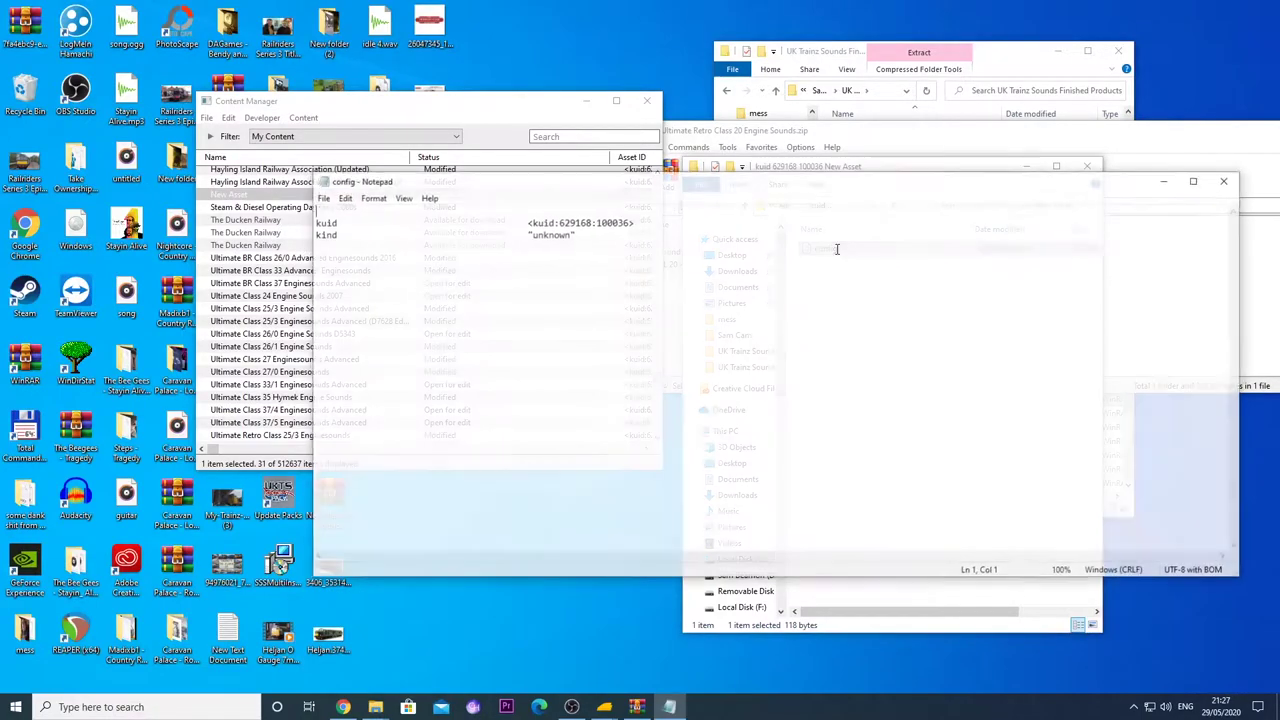
left_click_drag(432, 177, 511, 186)
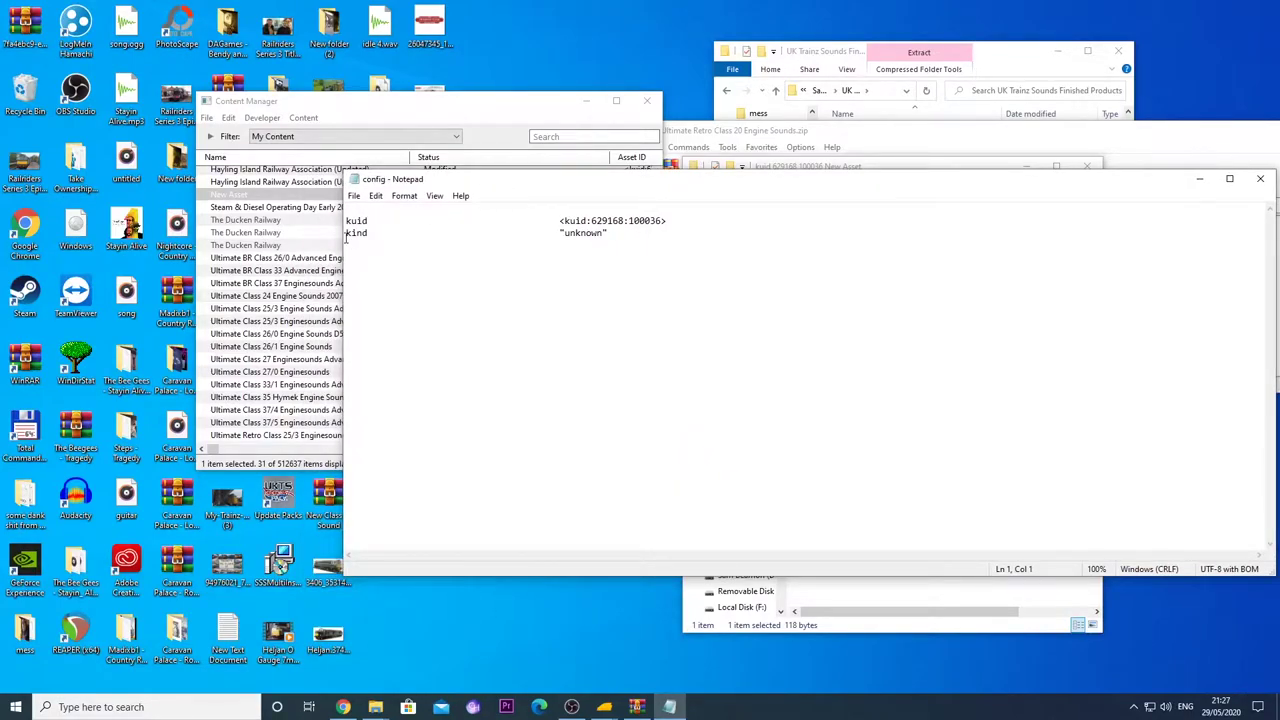
Reposition the new asset's config and the Content Manager windows so both can be reached.
left_click_drag(347, 237, 566, 243)
left_click(625, 268)
left_click_drag(517, 186, 690, 72)
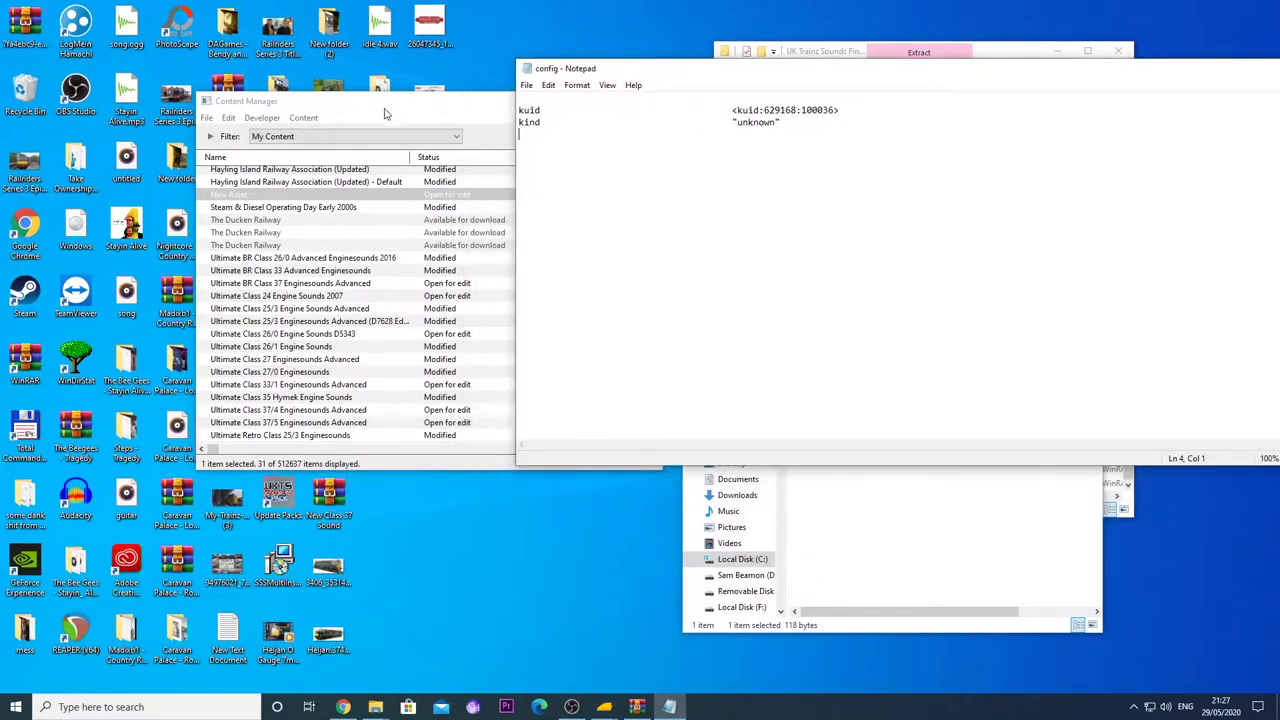
left_click_drag(391, 105, 442, 200)
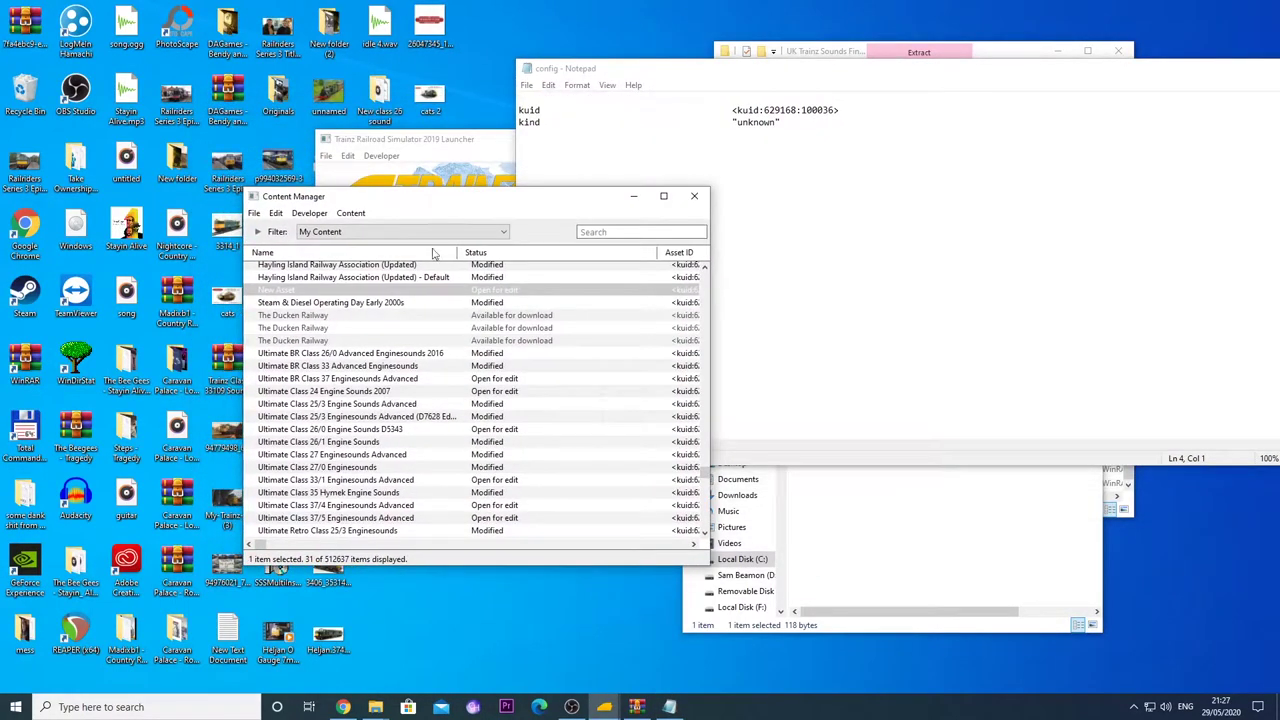
Filter the Content Manager to installed content and search for "37 eng".
left_click(350, 233)
left_click(340, 256)
left_click(613, 231)
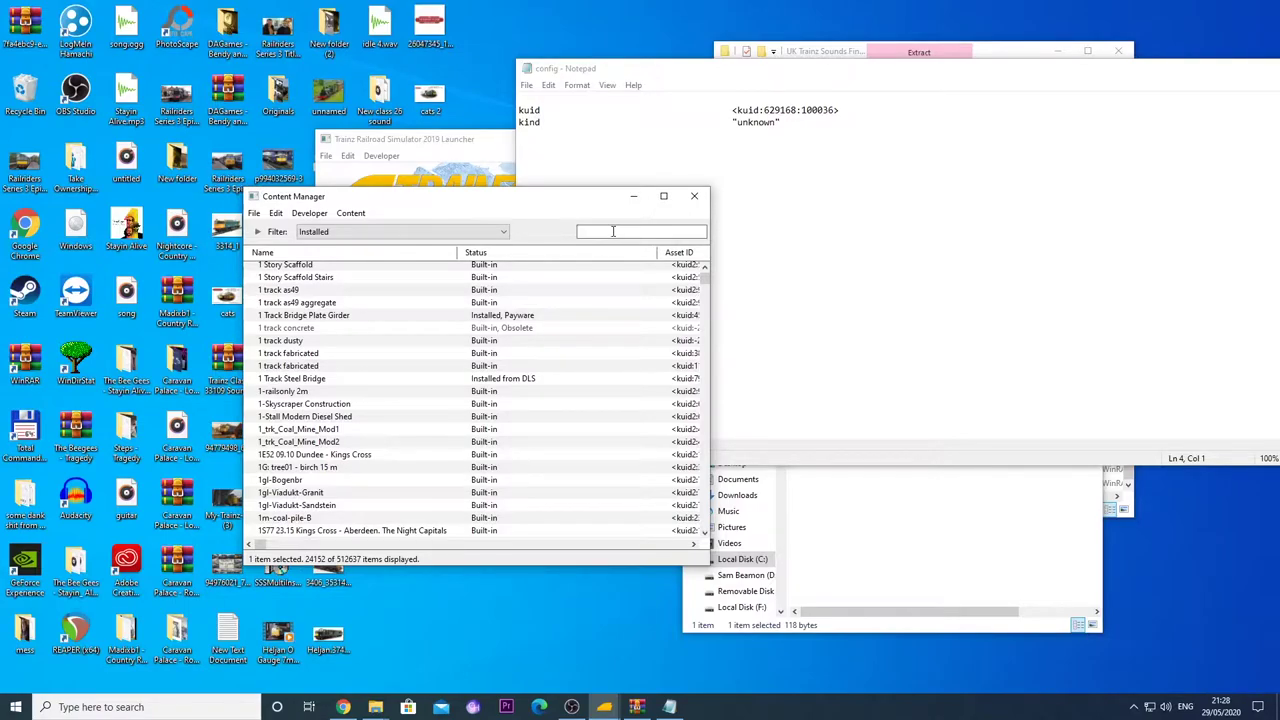
type("37")
scroll(429, 463, "up", 3)
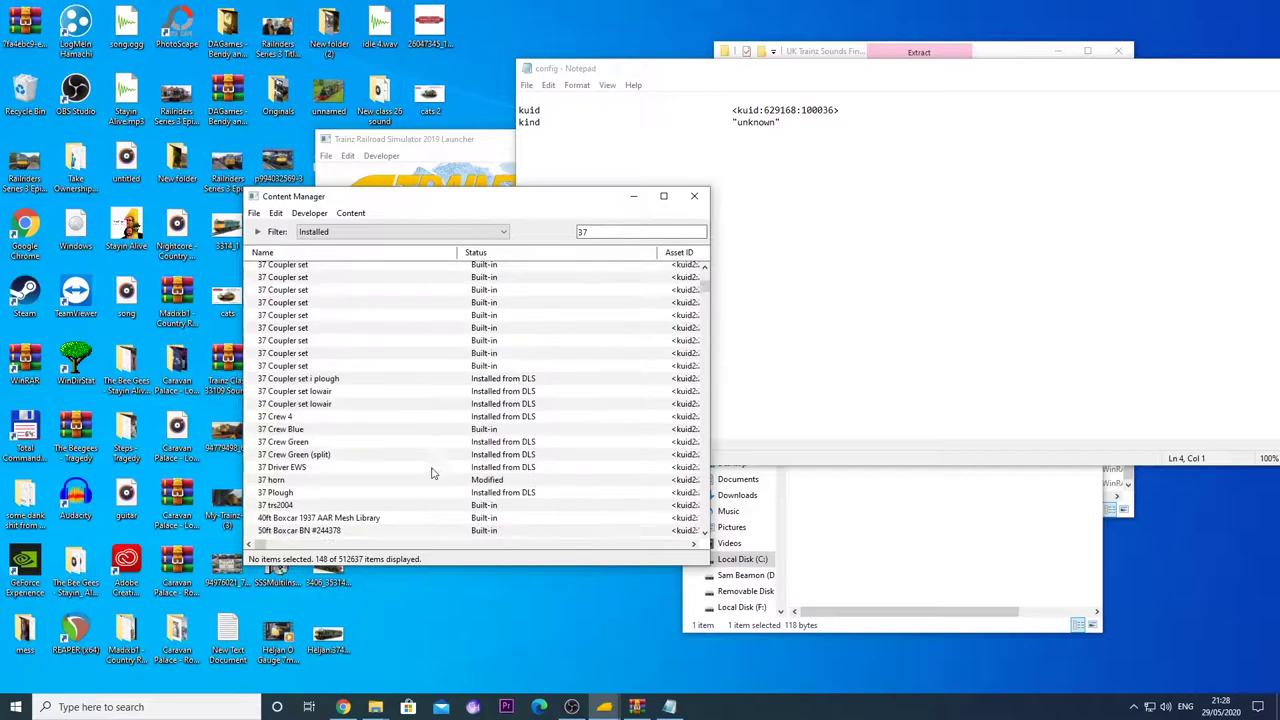
scroll(367, 460, "down", 3)
scroll(351, 470, "up", 3)
scroll(351, 468, "down", 6)
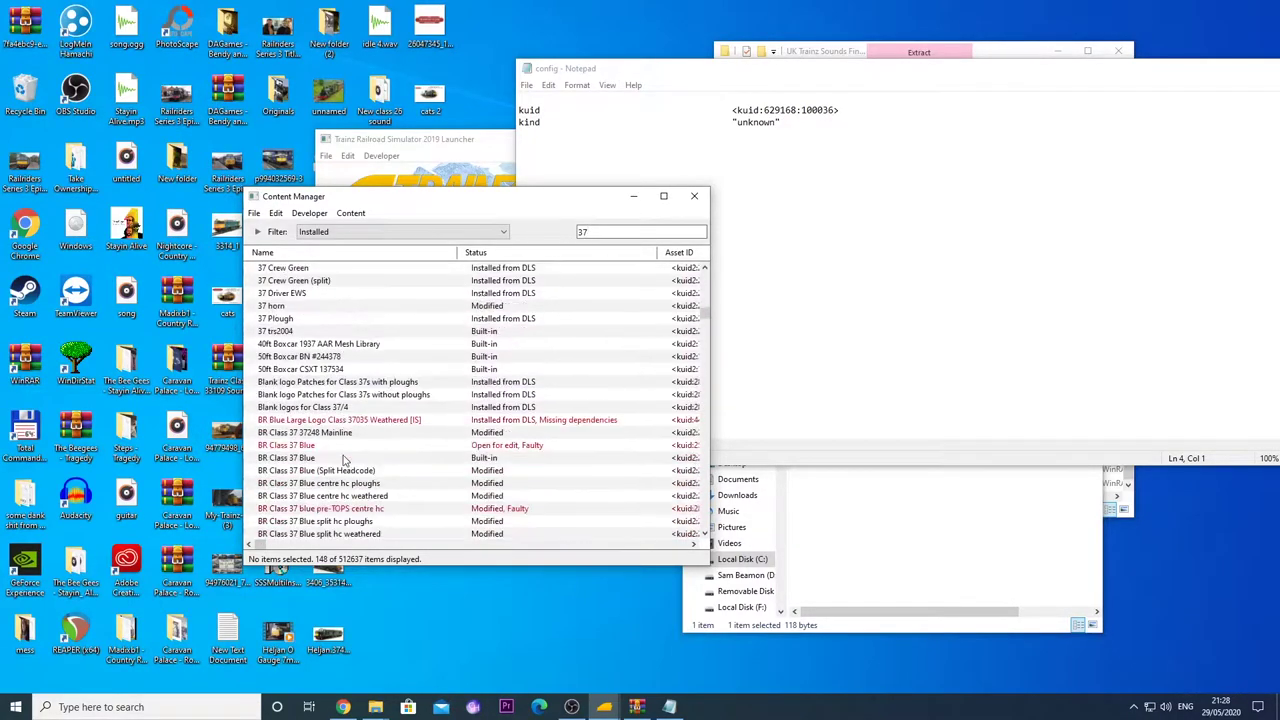
scroll(378, 483, "down", 1)
scroll(378, 484, "down", 5)
type("e")
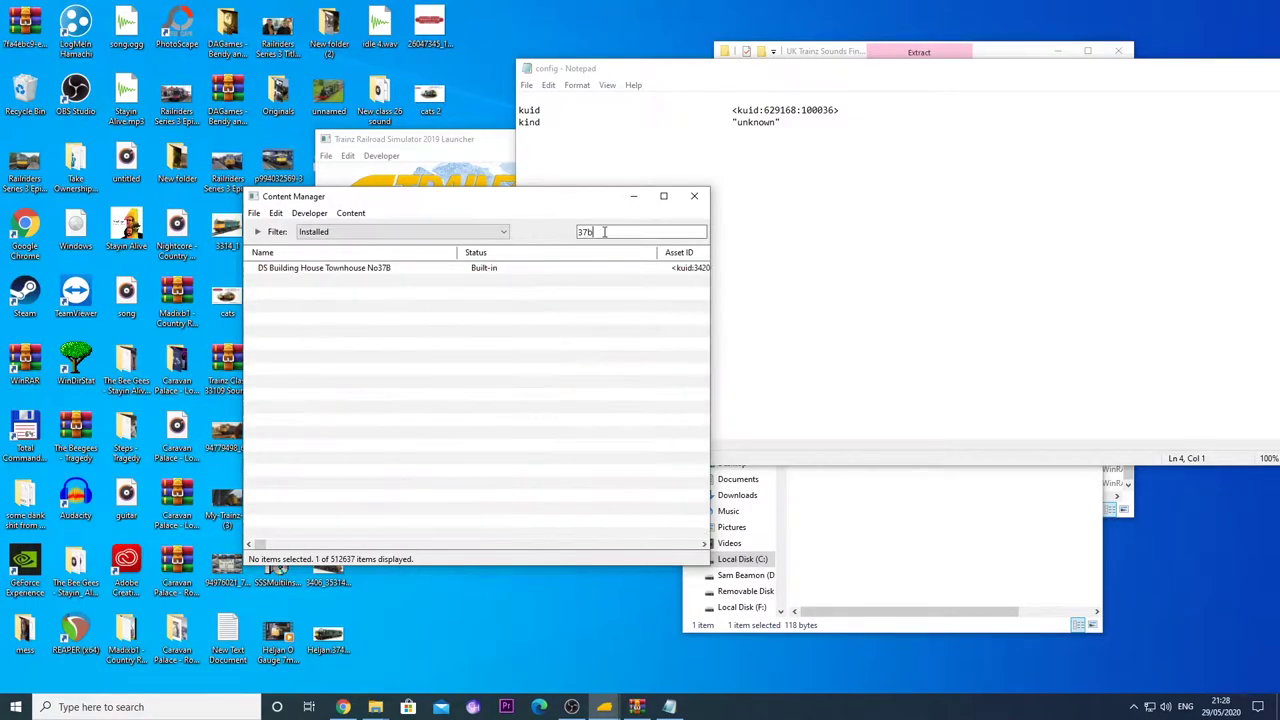
type("ng")
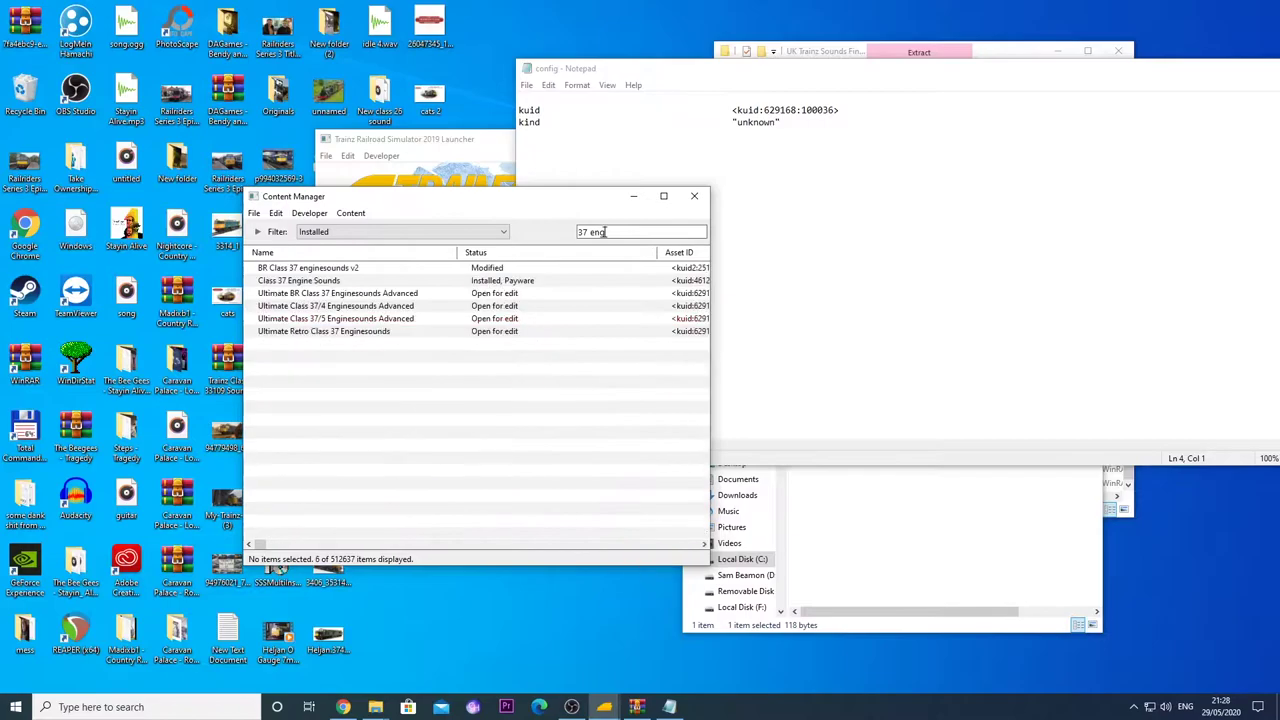
Show the BR Class 37 enginesounds v2 asset's folder in File Explorer and open its config file in Notepad.
right_click(346, 270)
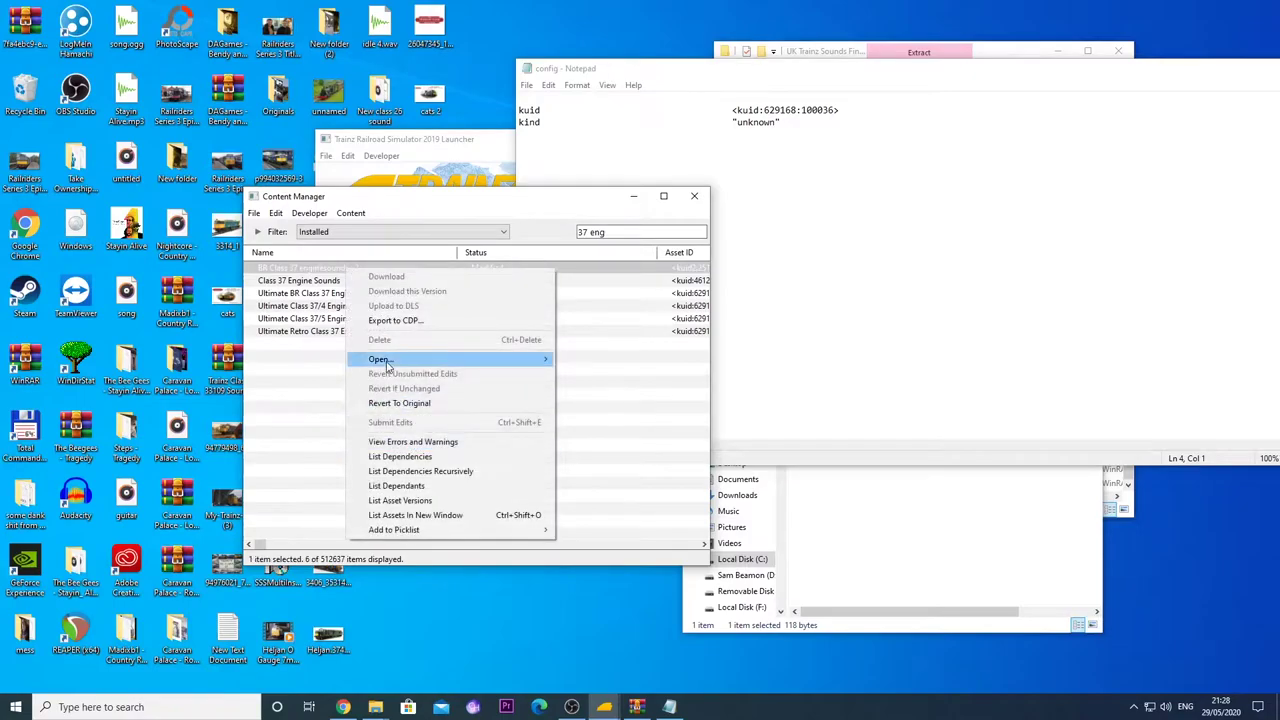
mouse_move(380, 359)
left_click(604, 374)
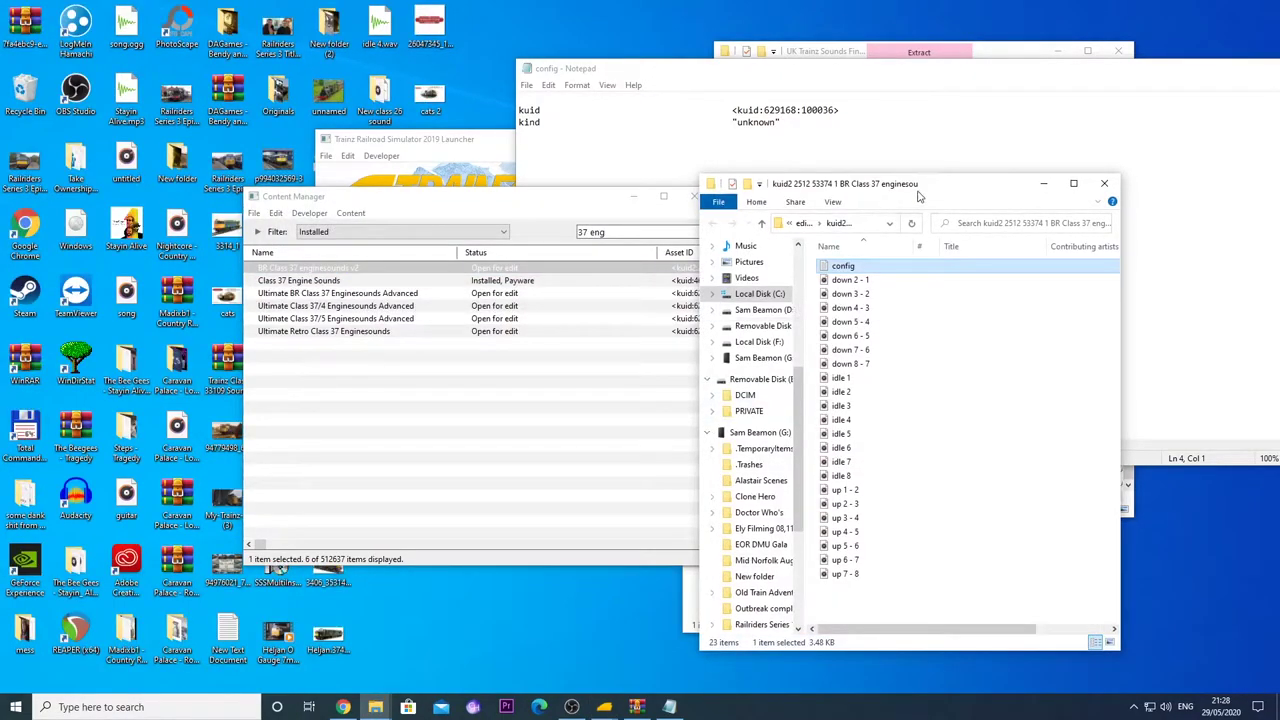
left_click_drag(929, 191, 338, 111)
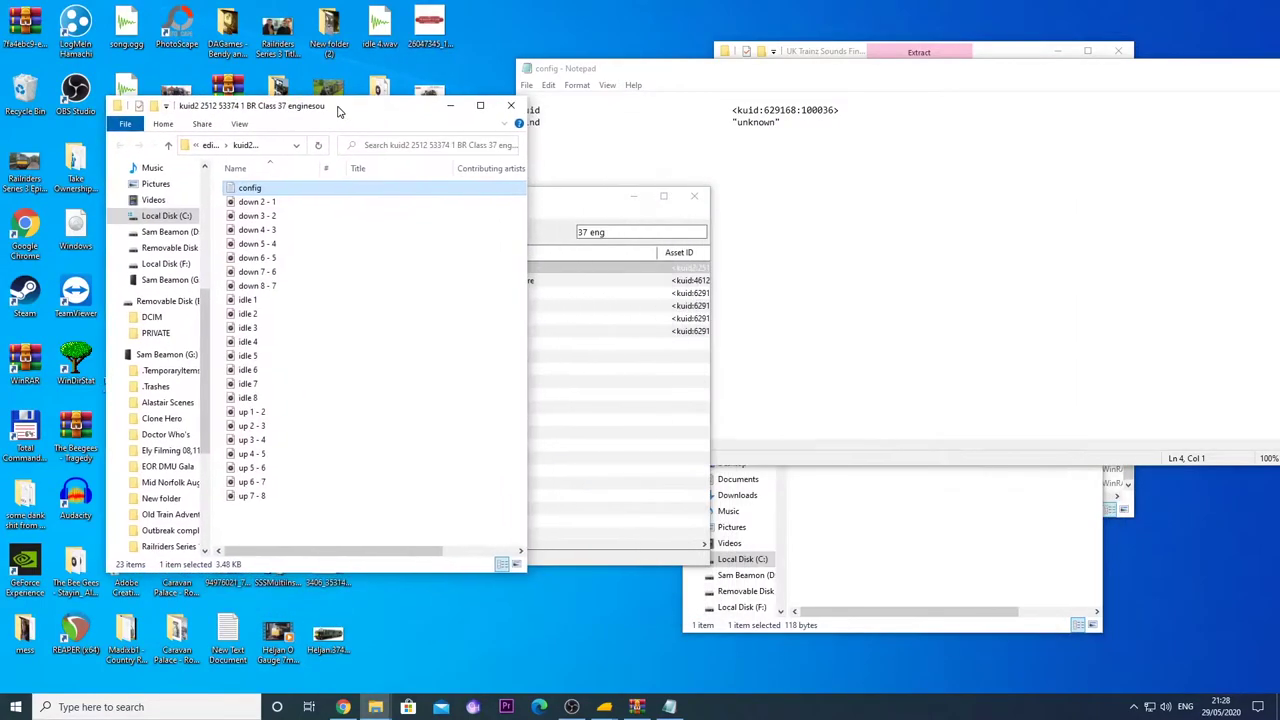
double_click(273, 190)
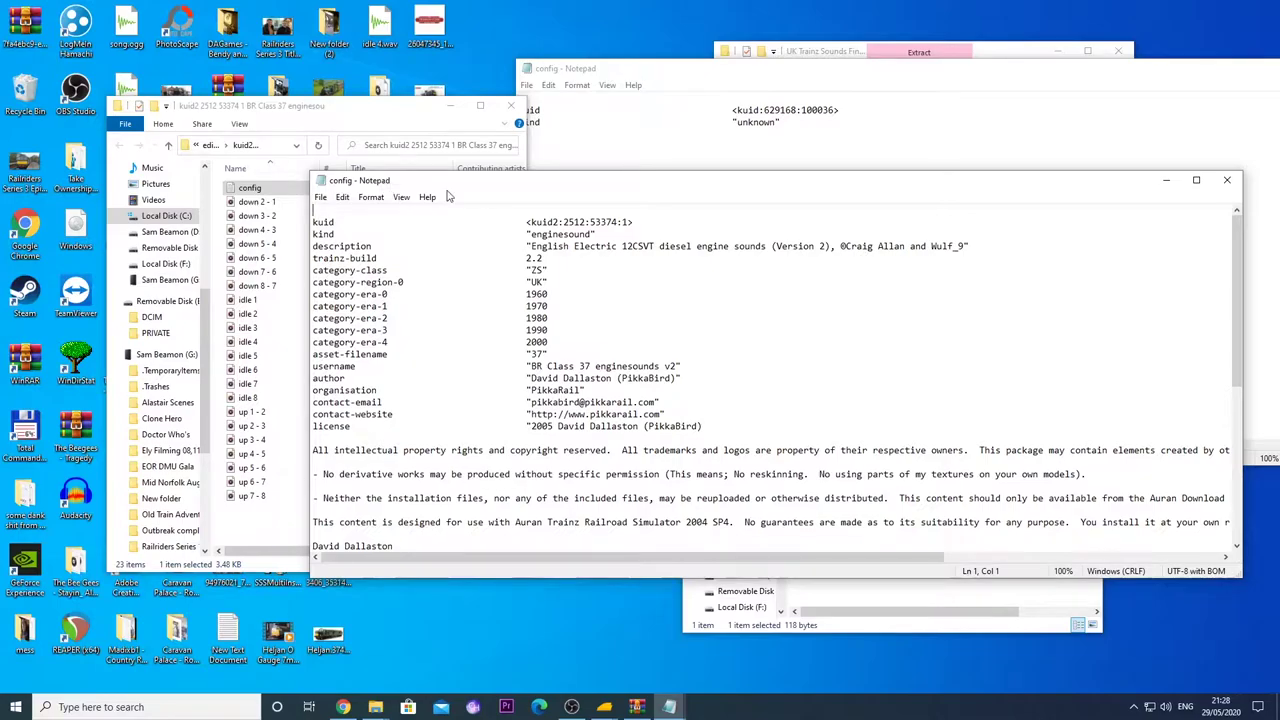
left_click_drag(454, 183, 192, 245)
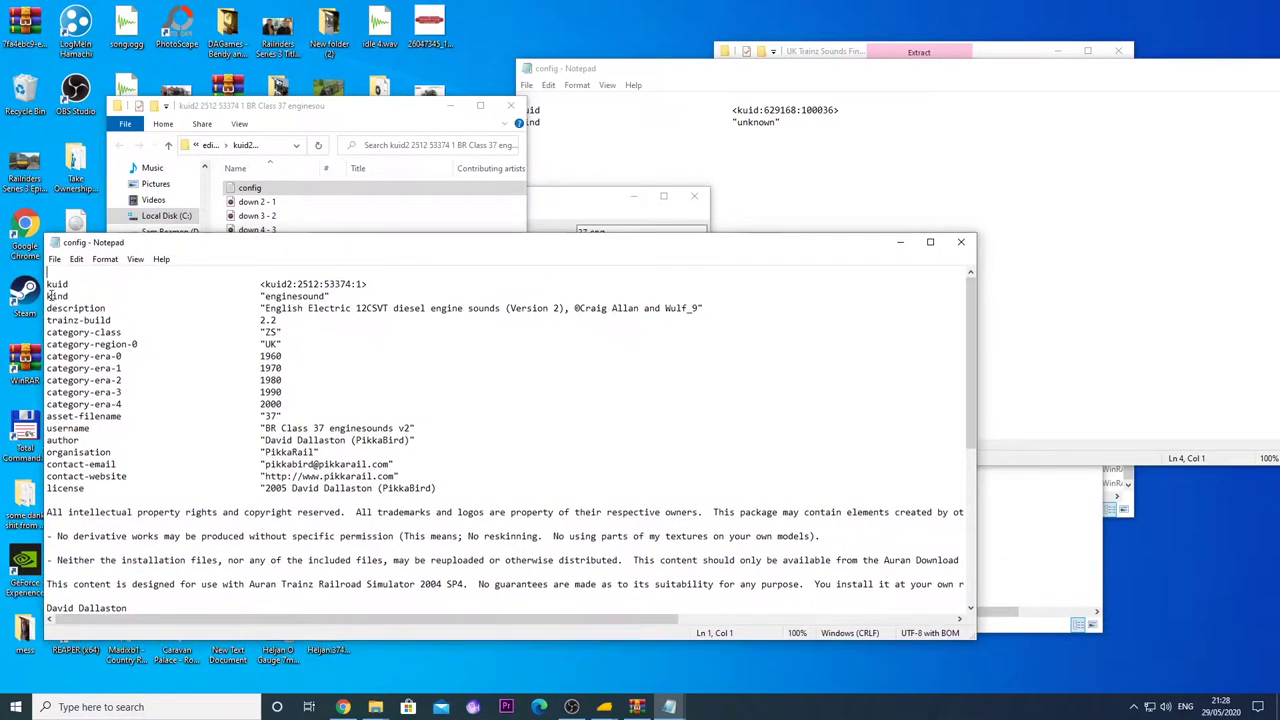
Copy the Class 37 config lines from kind to license and paste them over the new asset config's kind line.
left_click_drag(47, 297, 341, 384)
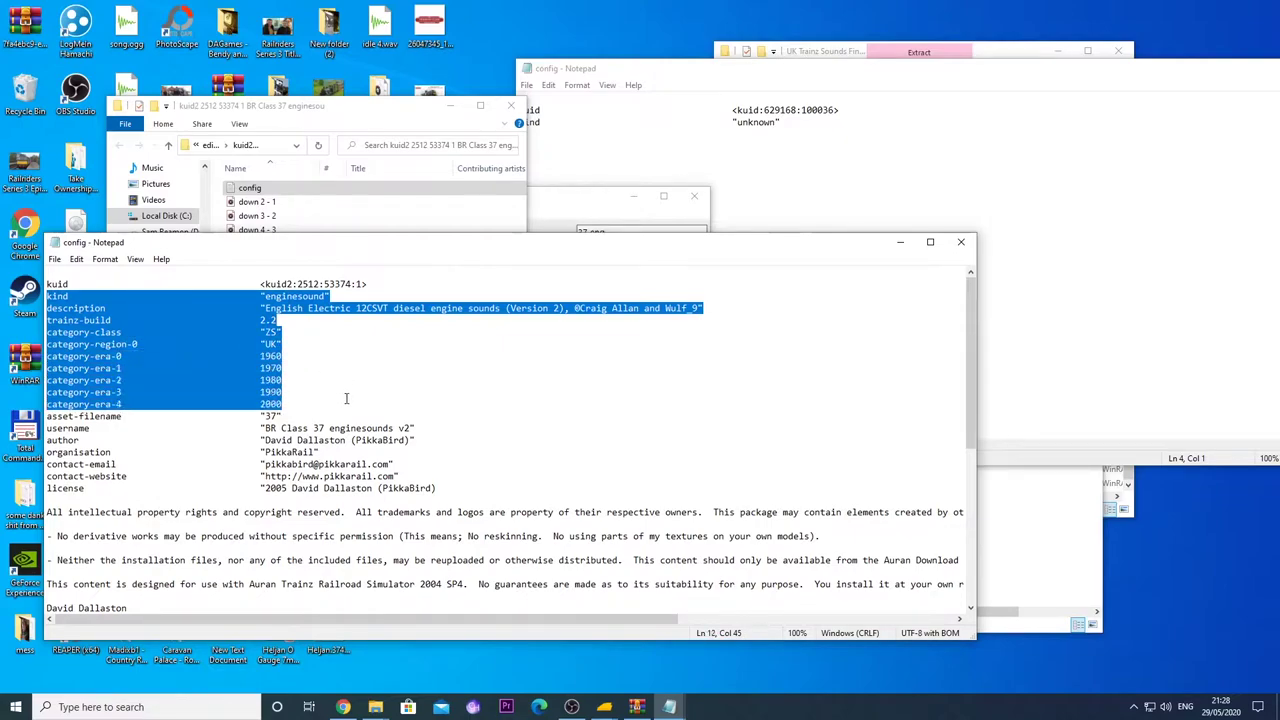
left_click_drag(346, 399, 450, 495)
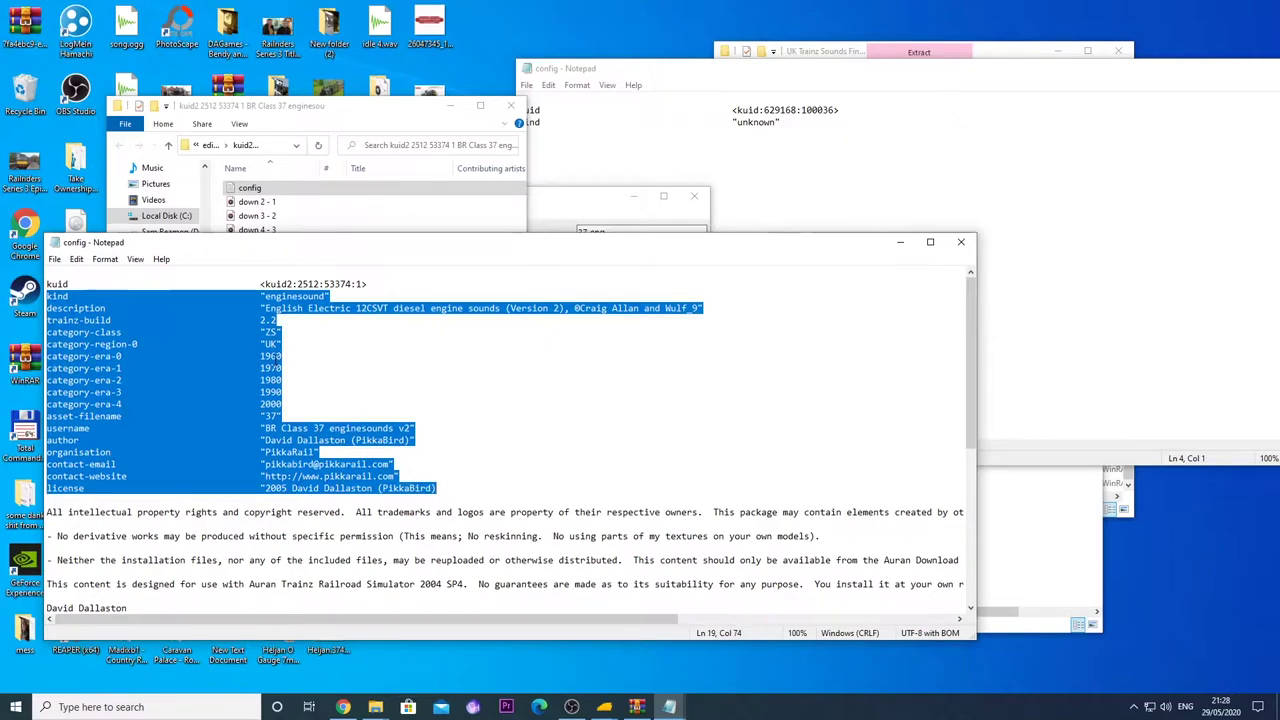
right_click(269, 356)
left_click(290, 402)
left_click(899, 242)
left_click_drag(820, 126, 513, 120)
right_click(588, 162)
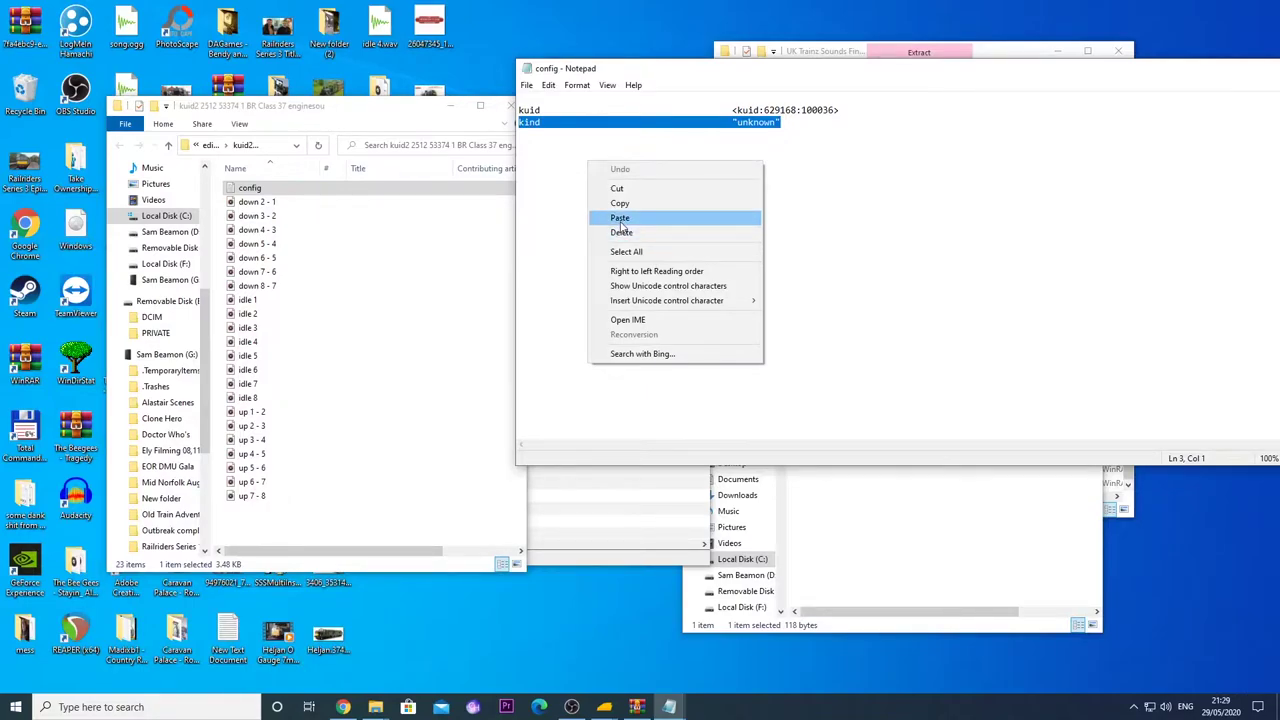
left_click(620, 218)
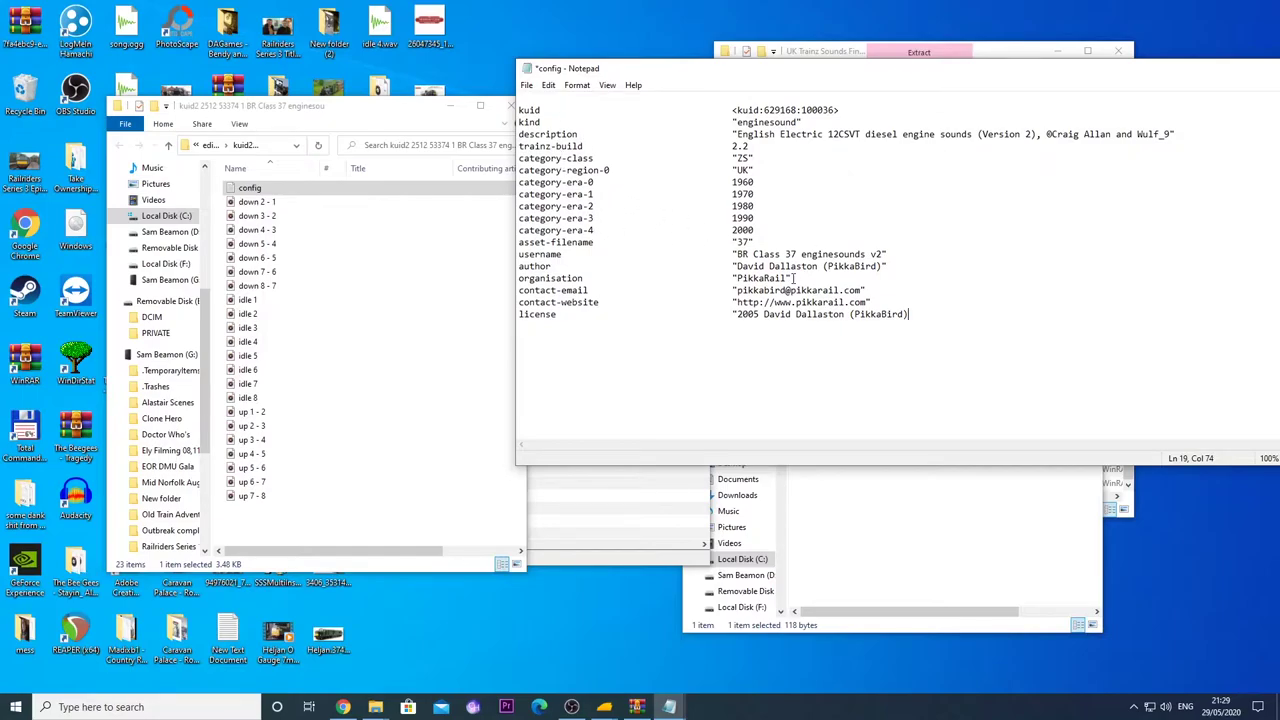
Set the username value in the new asset's config to "Ultimate Retro Class 20 Engine Sounds".
left_click(882, 254)
key("BackSpace")
key("BackSpace")
key("BackSpace")
key("BackSpace")
key("BackSpace")
key("BackSpace")
key("BackSpace")
key("BackSpace")
key("BackSpace")
key("BackSpace")
key("BackSpace")
key("BackSpace")
key("BackSpace")
key("BackSpace")
key("BackSpace")
key("BackSpace")
key("BackSpace")
key("BackSpace")
key("BackSpace")
key("BackSpace")
key("BackSpace")
key("BackSpace")
key("BackSpace")
key("BackSpace")
key("BackSpace")
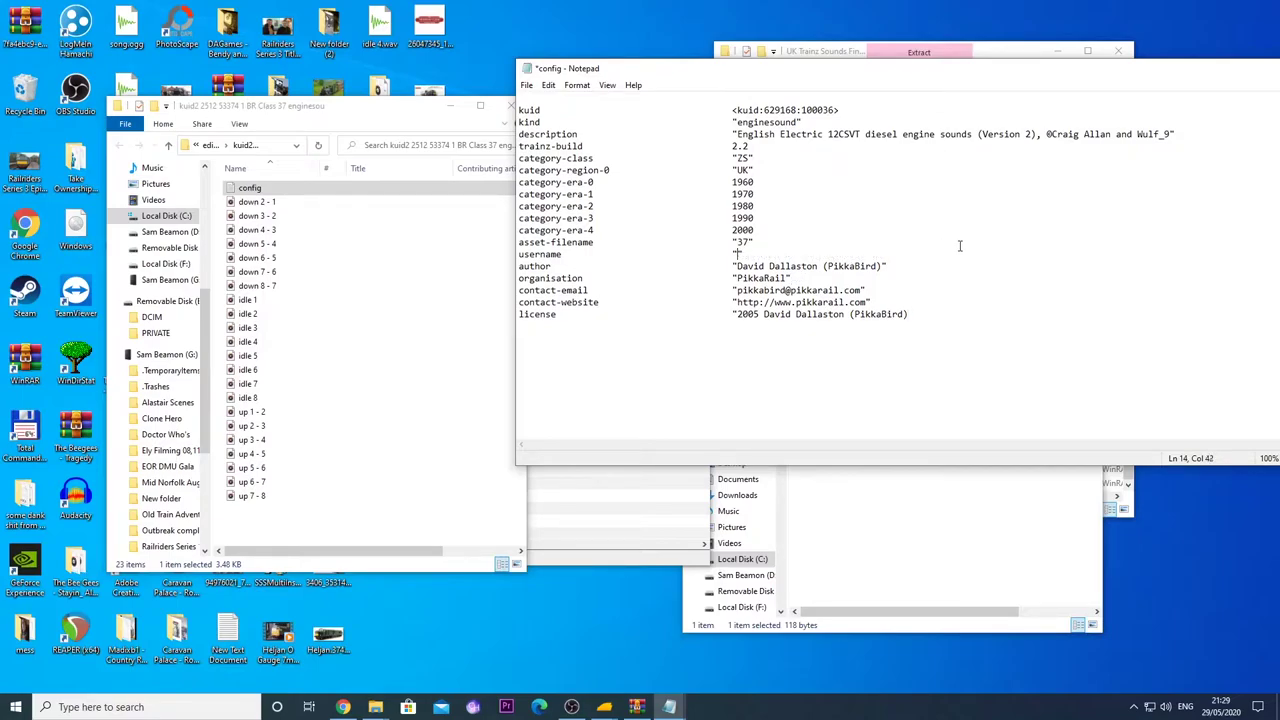
type("Ultimate Retro Class 20 Engine Sounds")
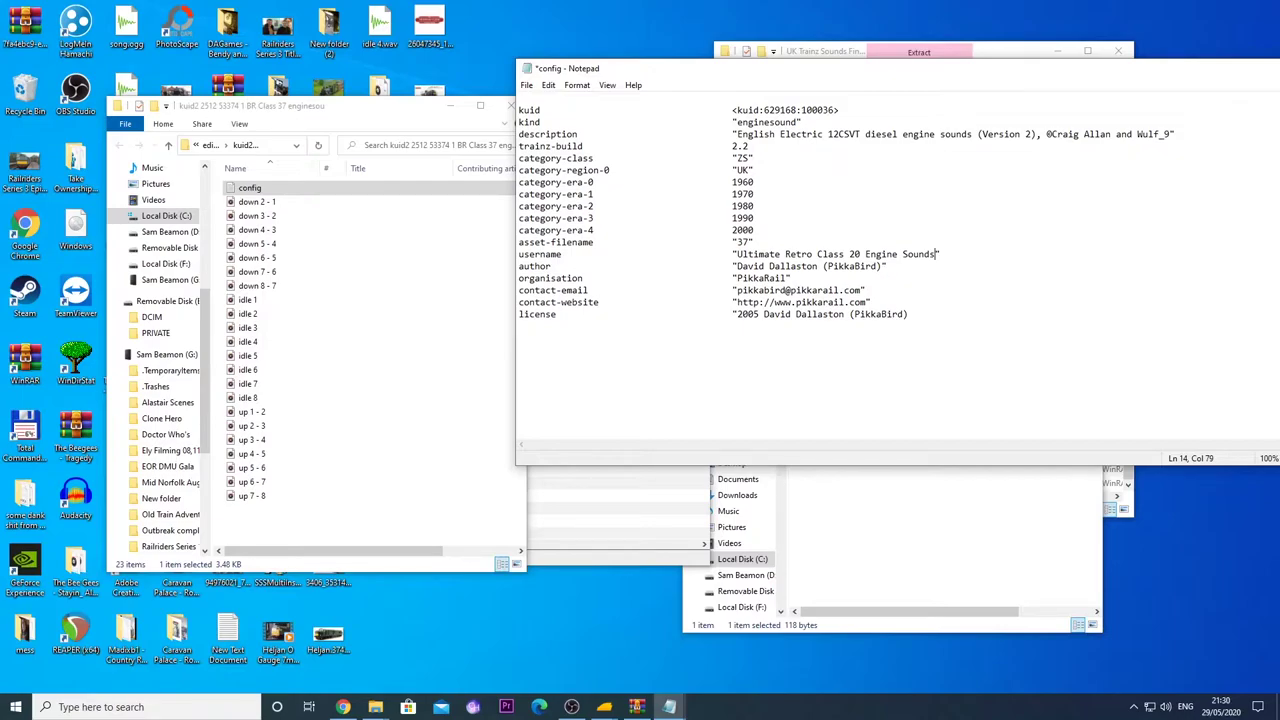
Copy the username value and paste it in place of the asset-filename value.
left_click_drag(936, 256, 740, 256)
right_click(742, 254)
left_click(787, 297)
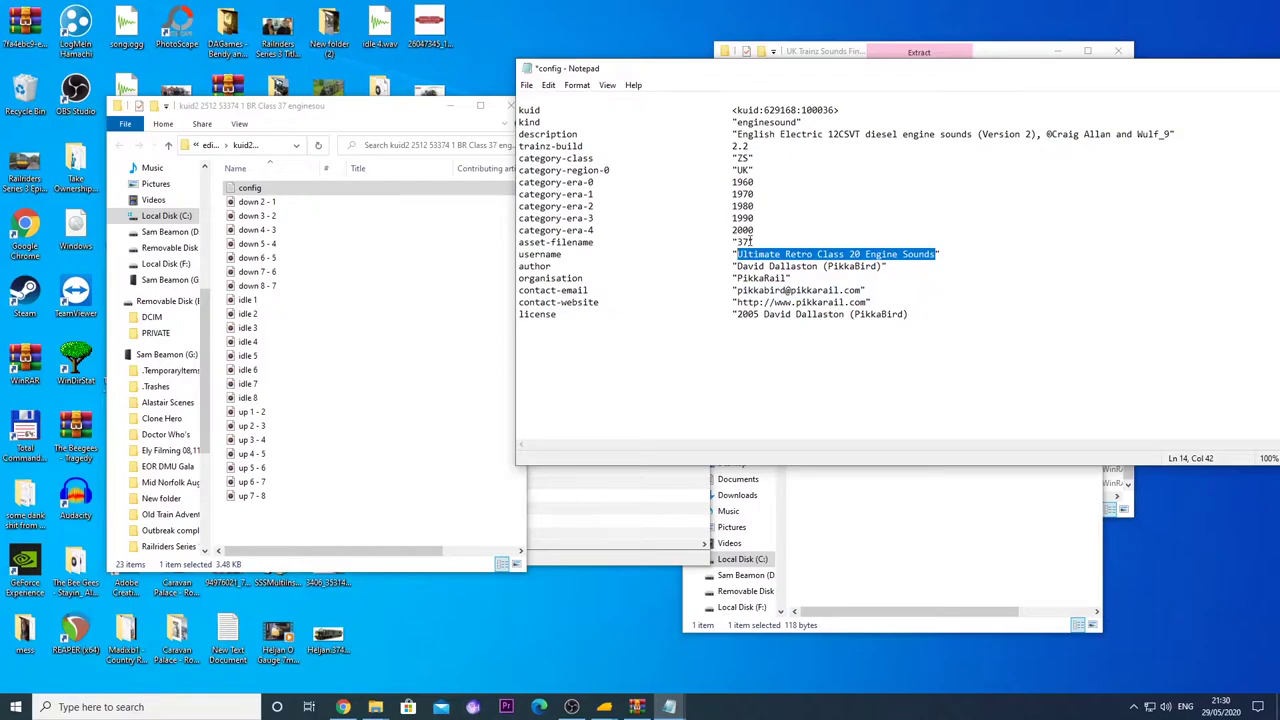
left_click(751, 242)
key("BackSpace")
key("BackSpace")
right_click(741, 245)
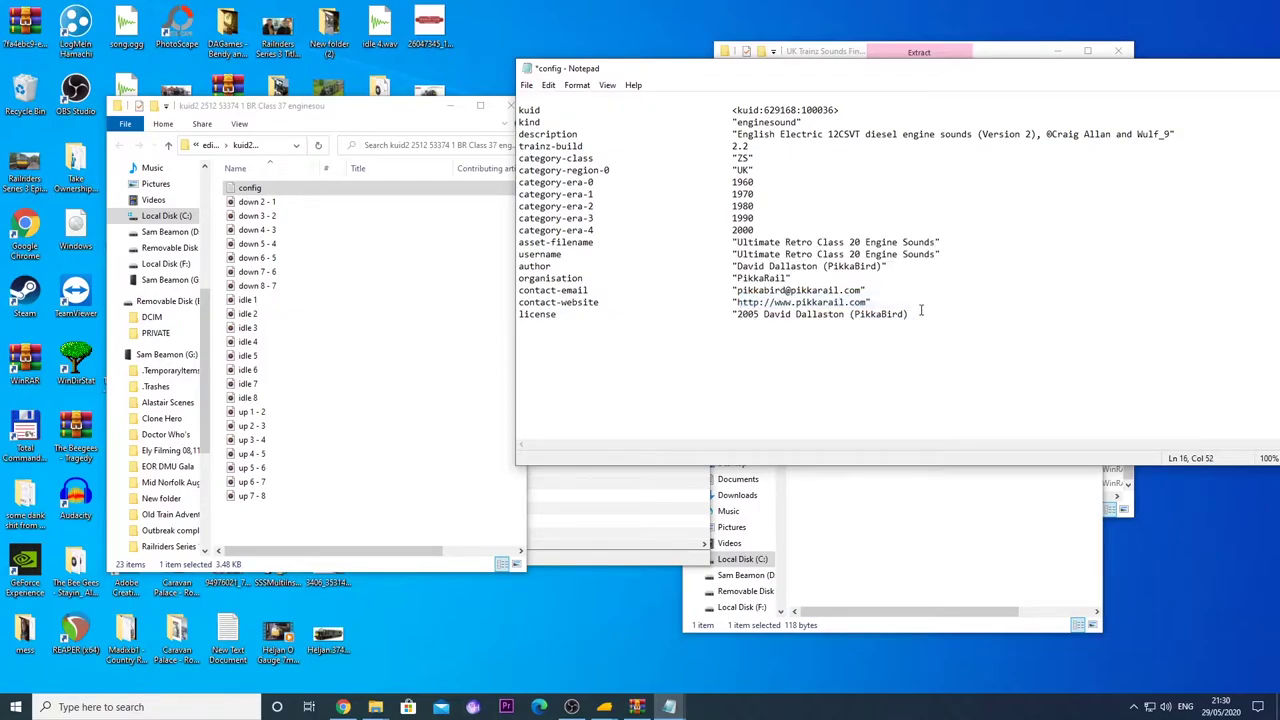
Replace the author value in the config with the new author's name.
left_click(883, 267)
key("BackSpace")
key("BackSpace")
key("BackSpace")
key("BackSpace")
key("BackSpace")
key("BackSpace")
key("BackSpace")
key("BackSpace")
key("BackSpace")
key("BackSpace")
key("BackSpace")
key("BackSpace")
key("BackSpace")
key("BackSpace")
key("BackSpace")
key("BackSpace")
key("BackSpace")
key("BackSpace")
key("BackSpace")
key("BackSpace")
key("BackSpace")
type("Samuelc33")
Set the organisation value in the config to "British Locomotive Studios".
key("BackSpace")
key("BackSpace")
key("BackSpace")
key("BackSpace")
key("BackSpace")
key("BackSpace")
key("BackSpace")
key("BackSpace")
key("BackSpace")
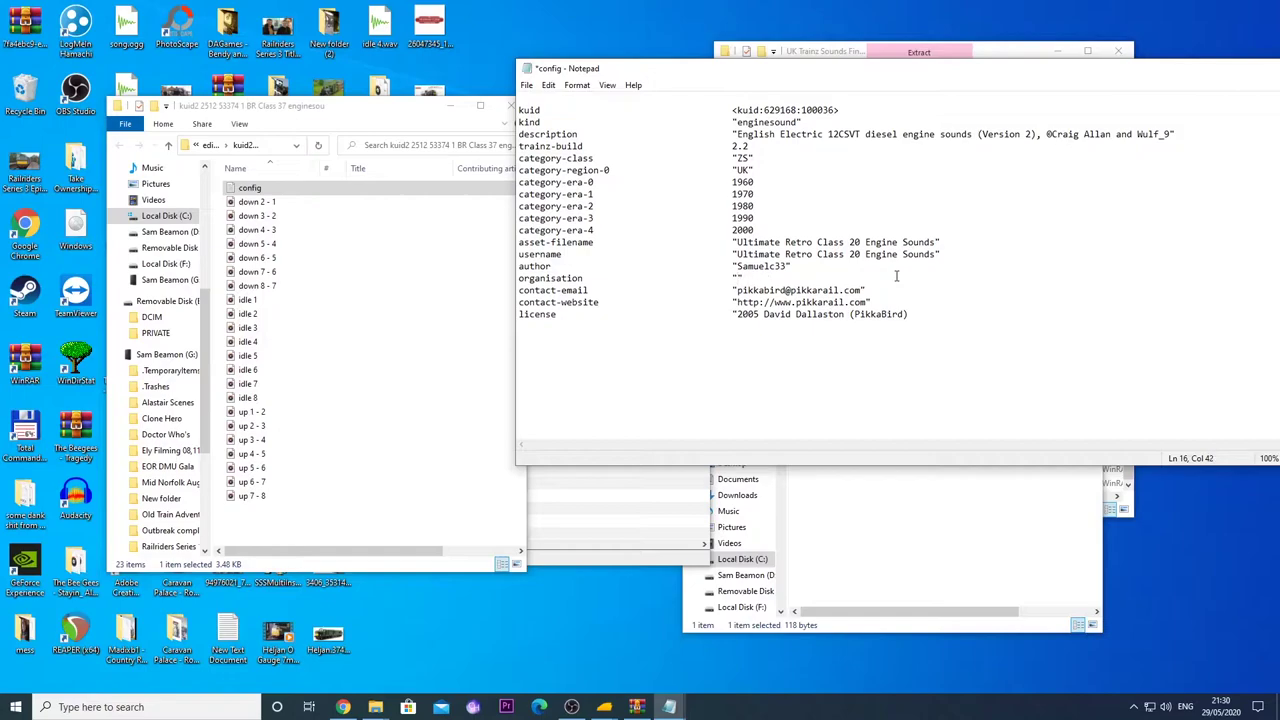
type("British Lc")
type("comotive Studios")
Delete the contact-email, contact-website and license lines and save the config file.
left_click(678, 294)
left_click_drag(519, 290, 890, 322)
key("BackSpace")
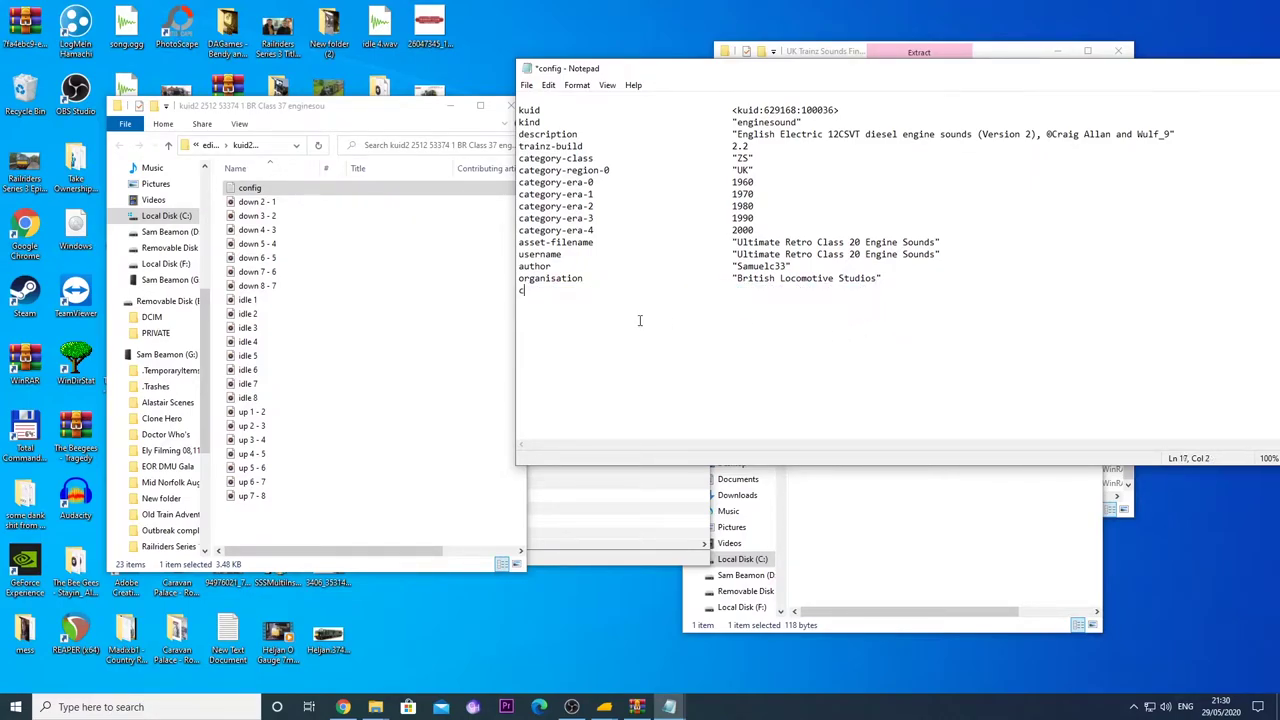
key("BackSpace")
left_click(526, 85)
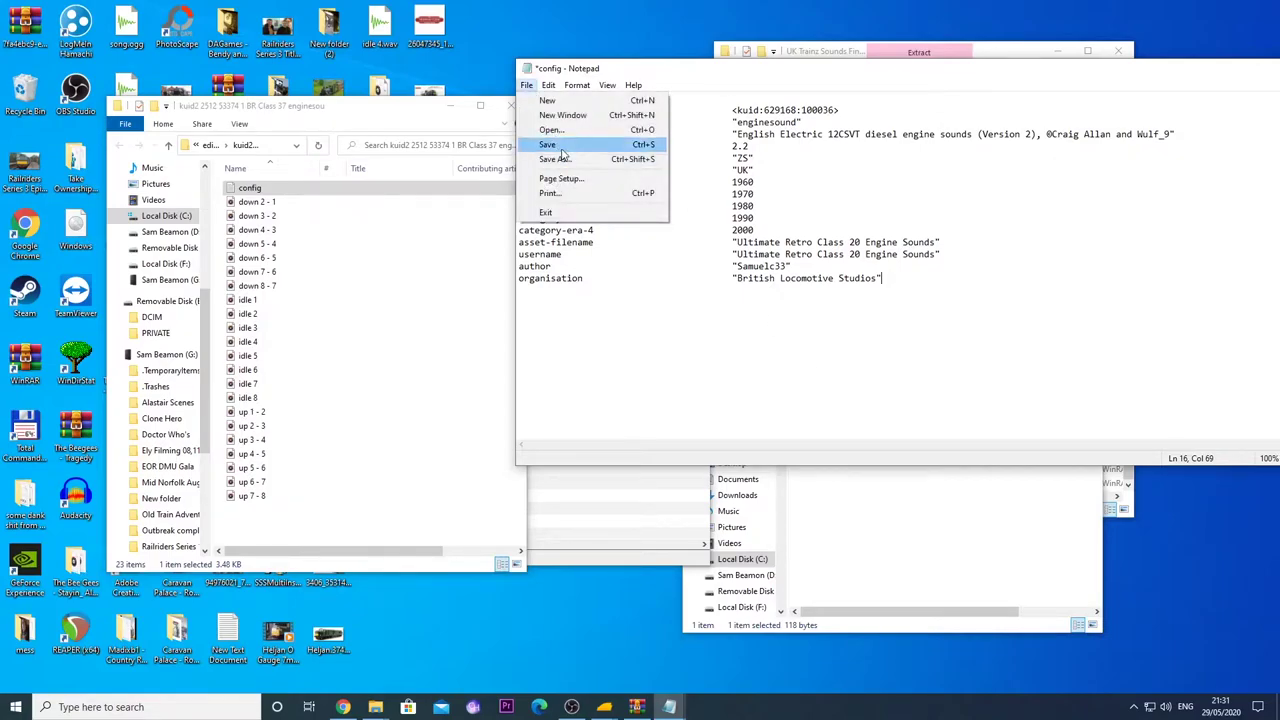
left_click(547, 145)
Close the new asset's config and both asset folder windows, and move the Class 20 sounds archive window aside.
left_click_drag(938, 72, 510, 140)
left_click(993, 135)
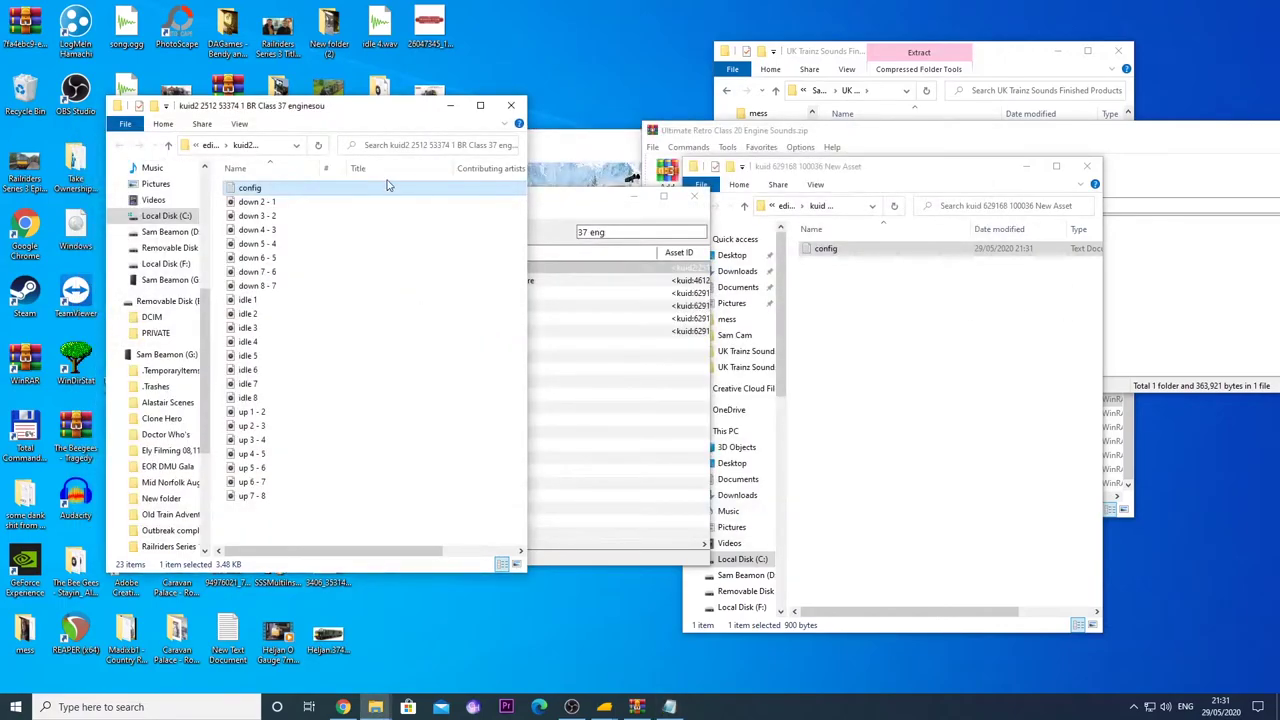
left_click(510, 105)
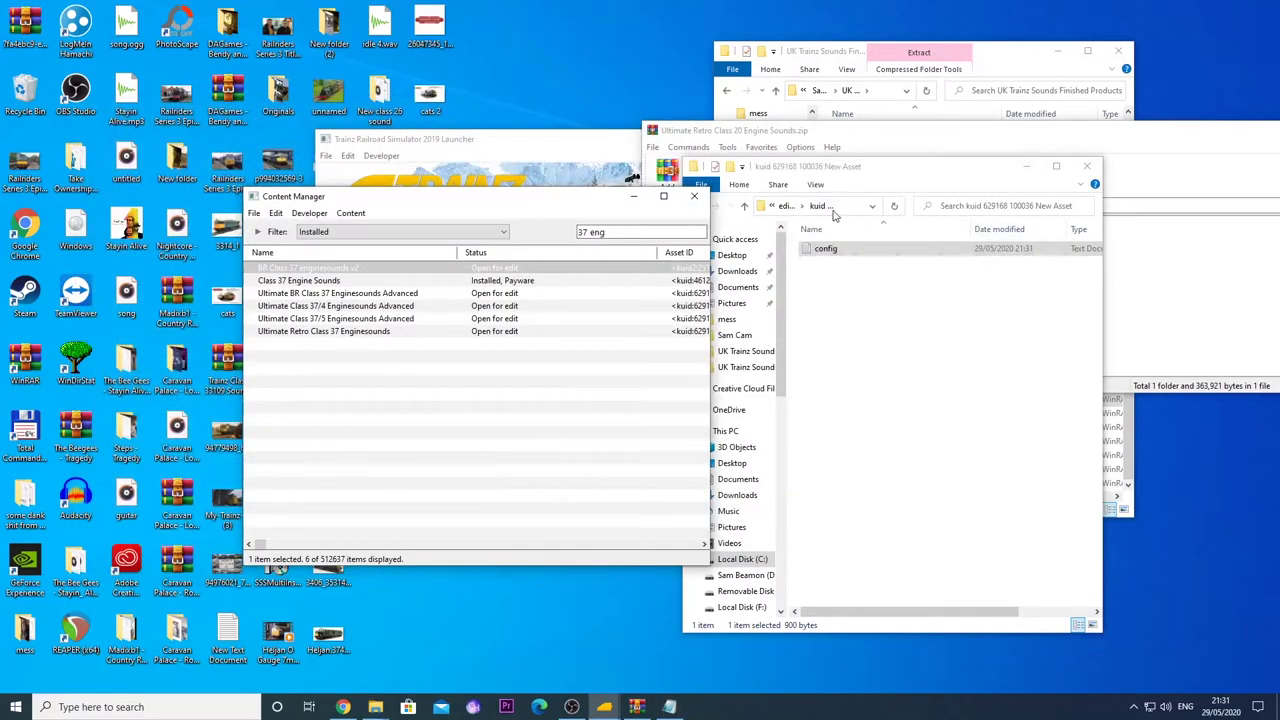
left_click(1087, 166)
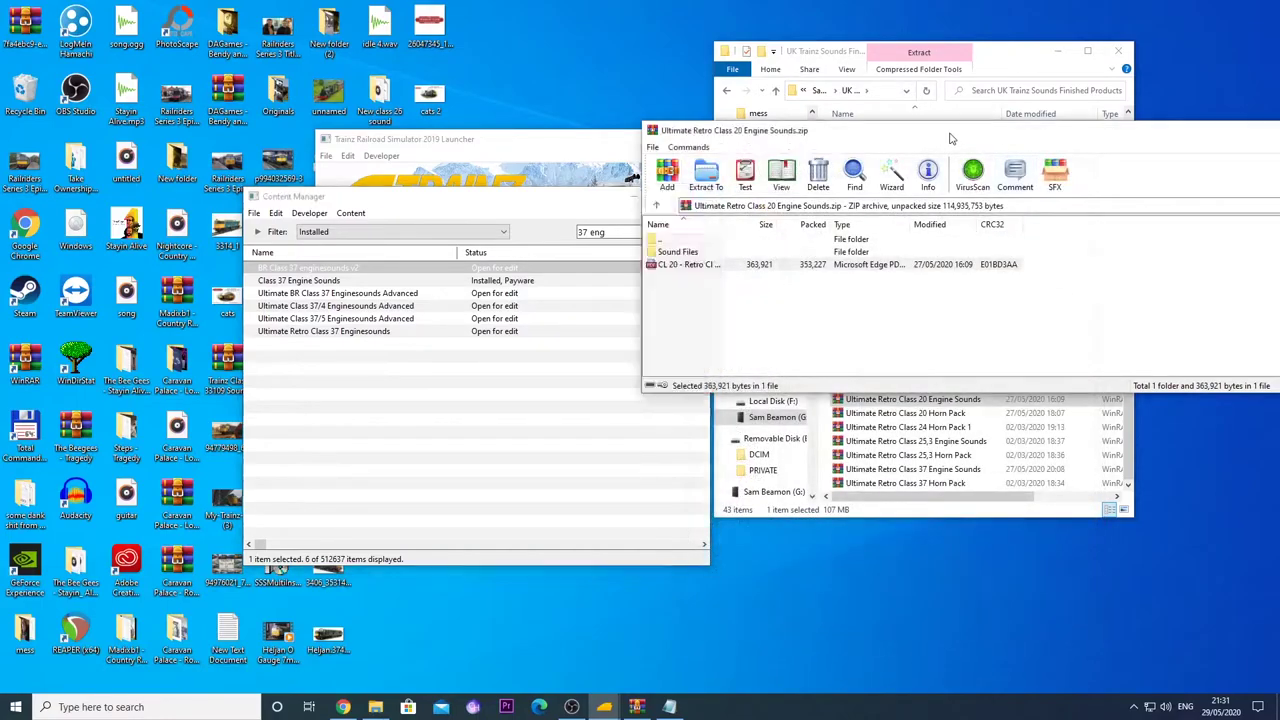
left_click_drag(950, 140, 592, 152)
left_click_drag(904, 152, 1263, 181)
Filter the Content Manager to My Content, search for "new", and show the New Asset folder in File Explorer.
left_click(452, 243)
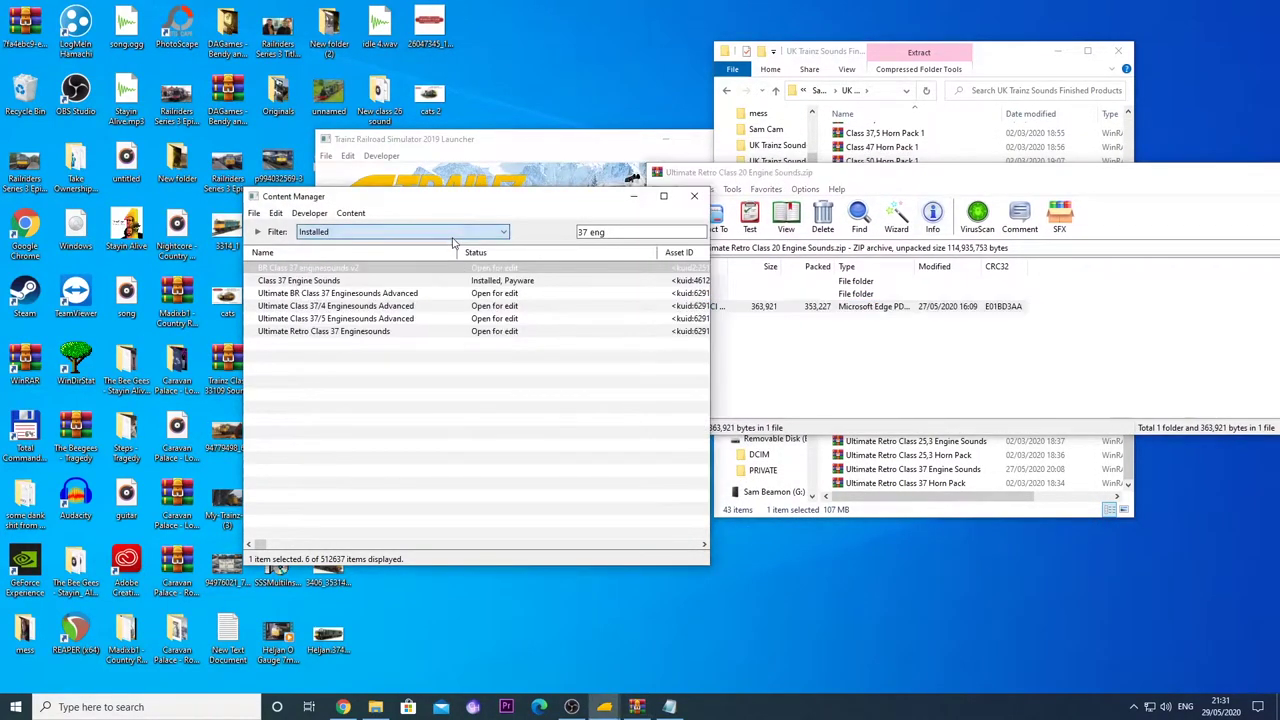
left_click(452, 232)
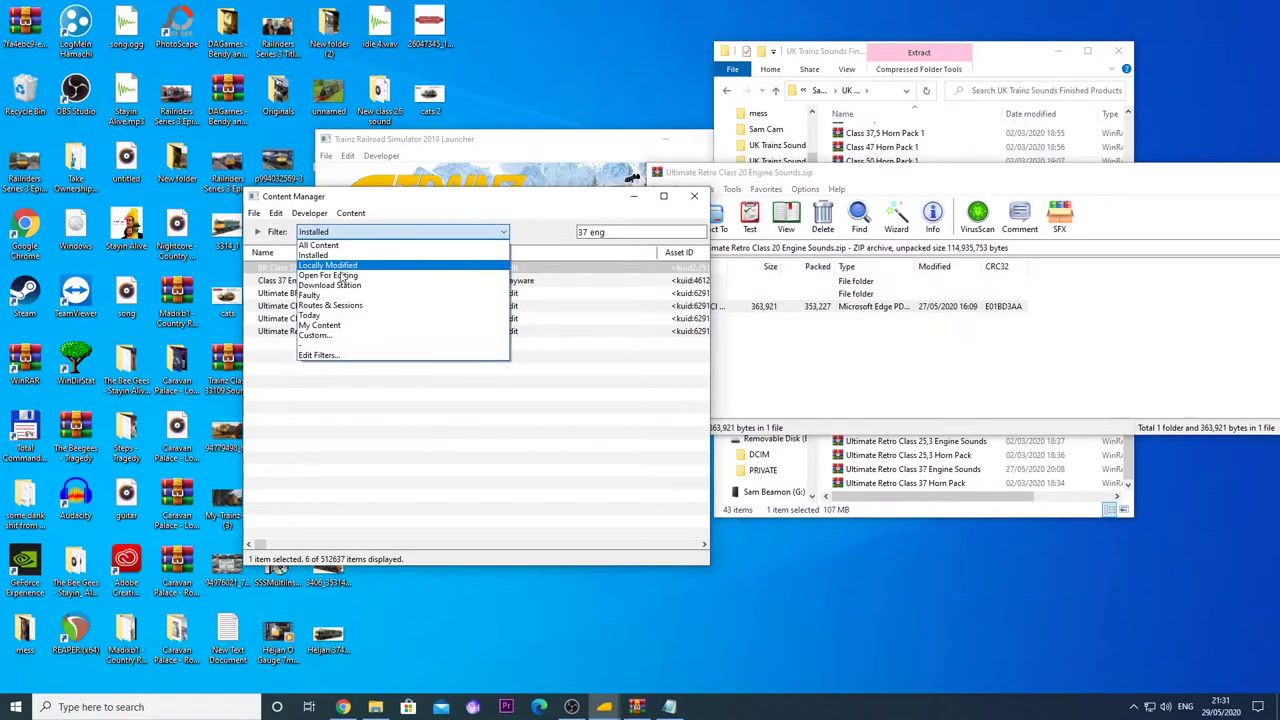
left_click(336, 328)
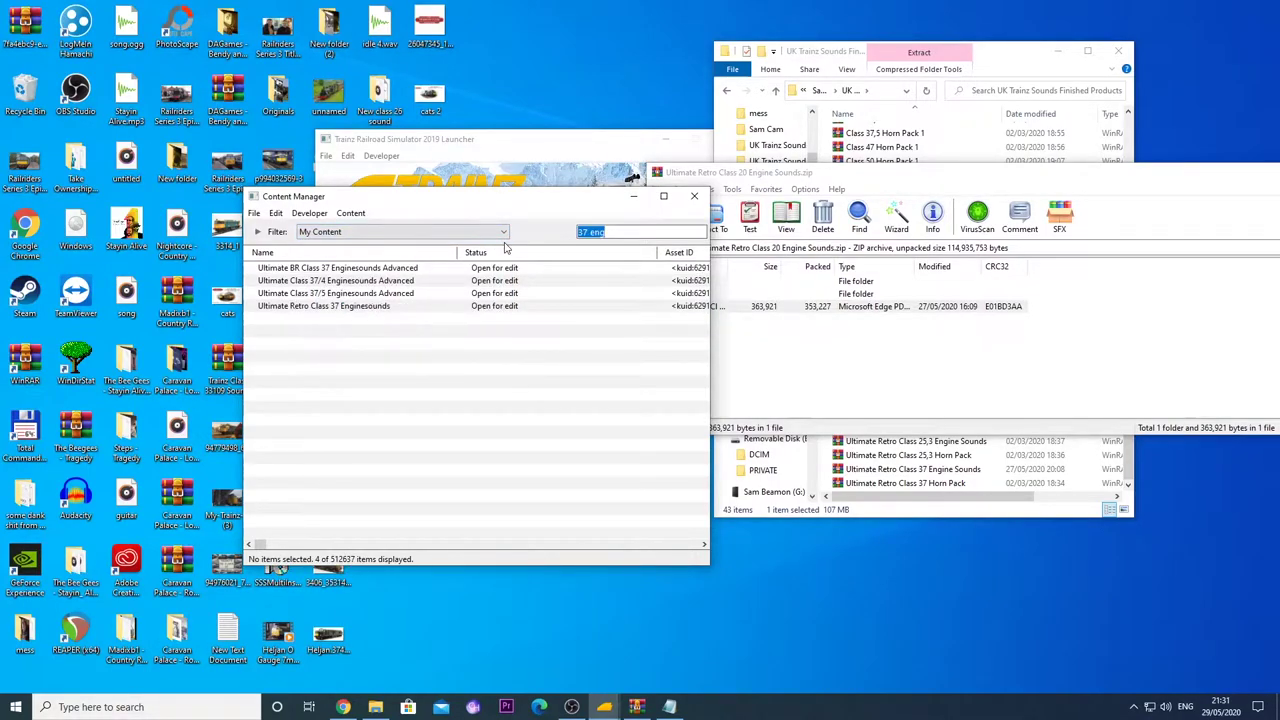
type("ne")
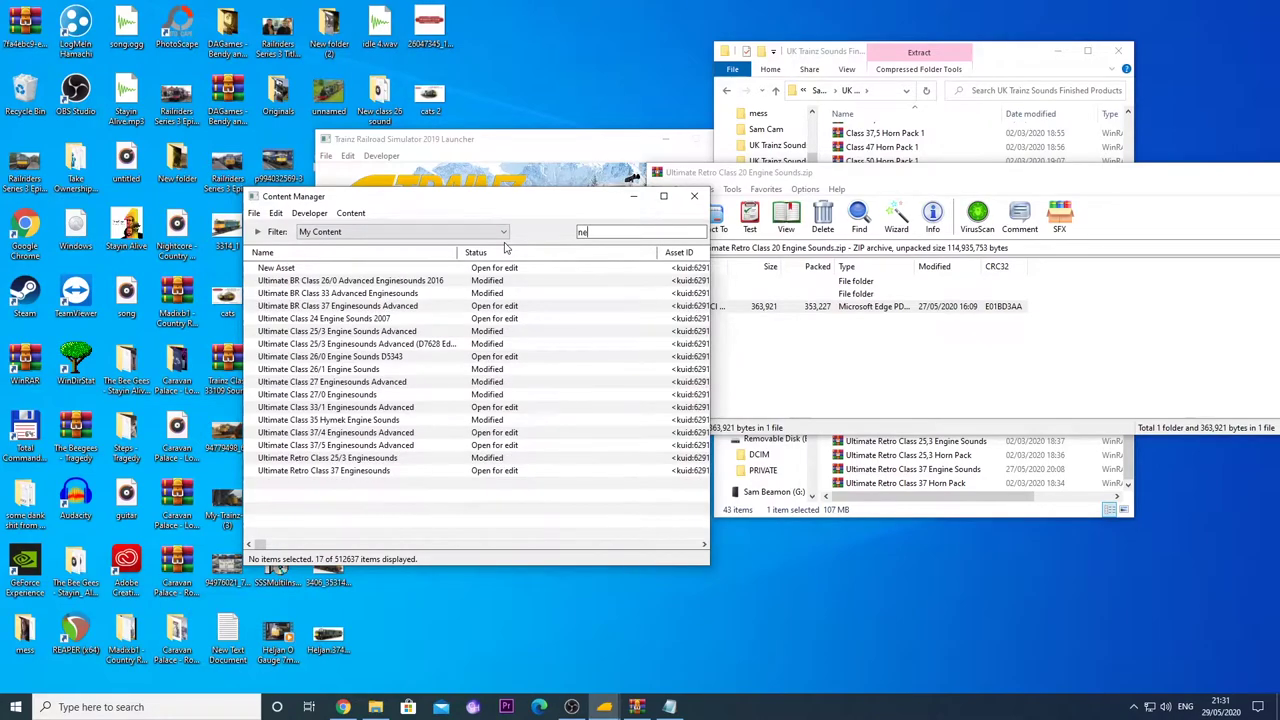
type("w")
right_click(480, 268)
mouse_move(497, 358)
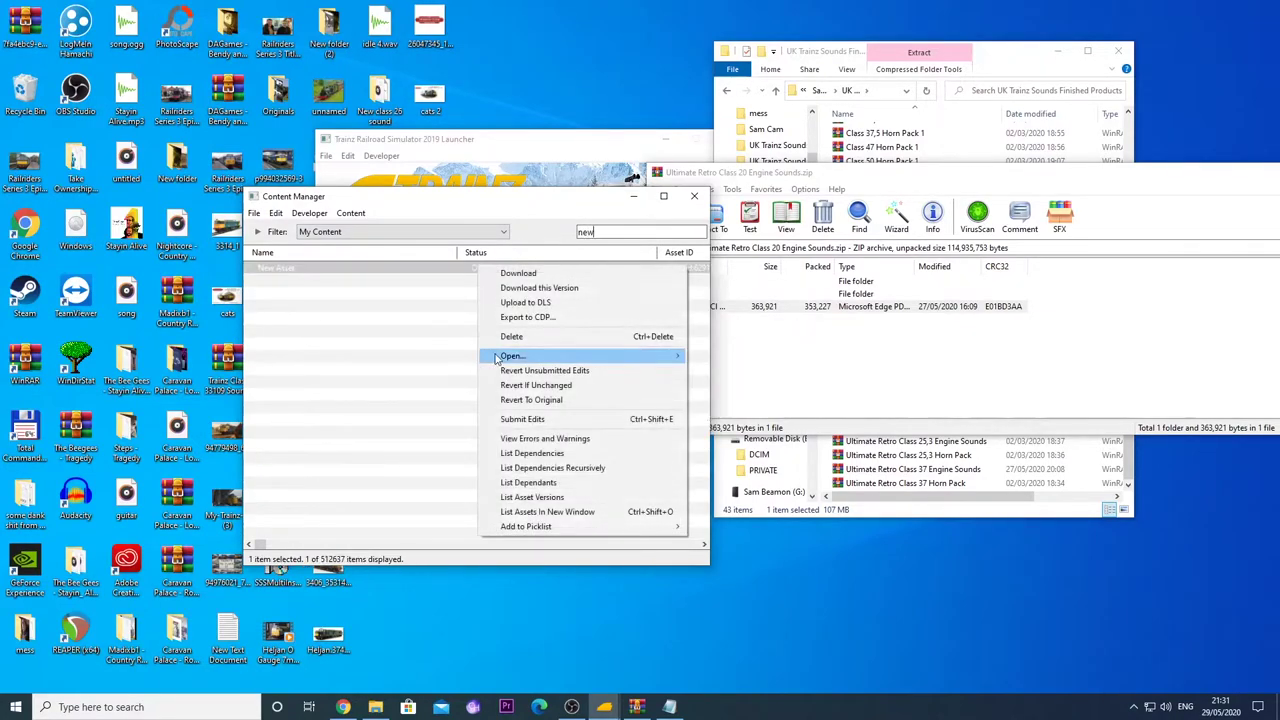
left_click(760, 370)
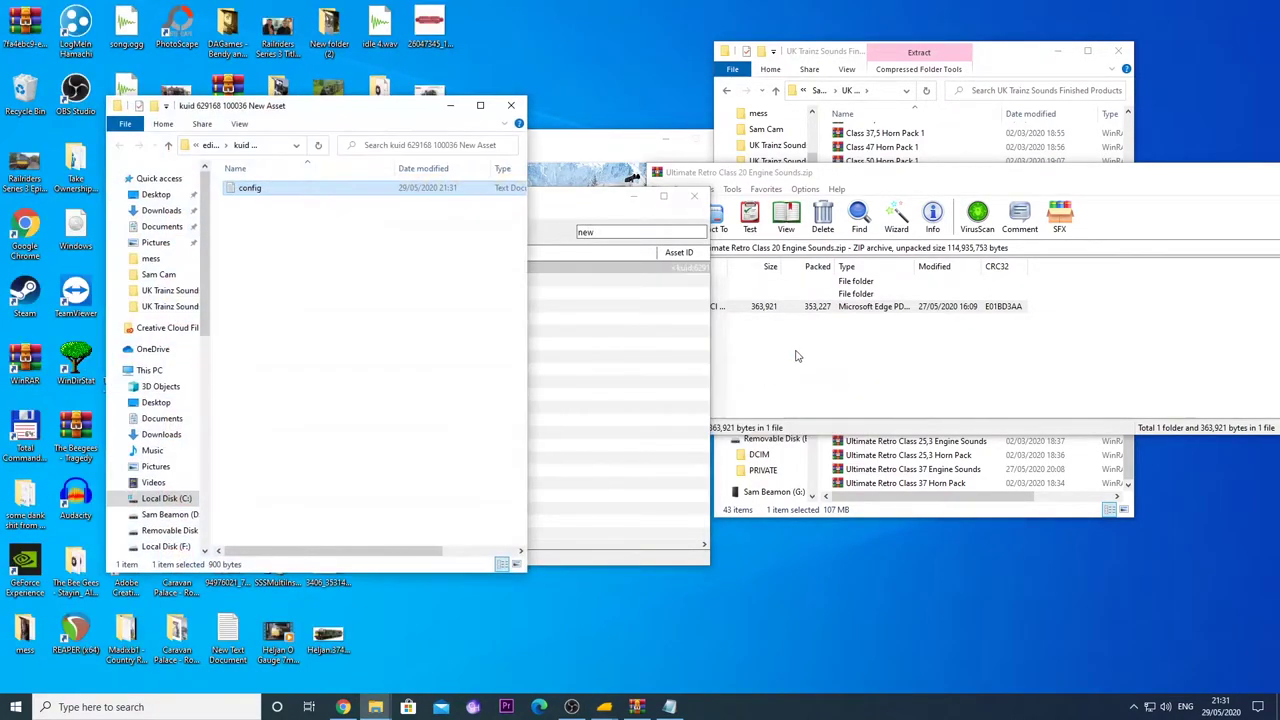
Copy all WAV files from the archive's Sound Files folder into the New Asset folder.
left_click(797, 356)
double_click(687, 294)
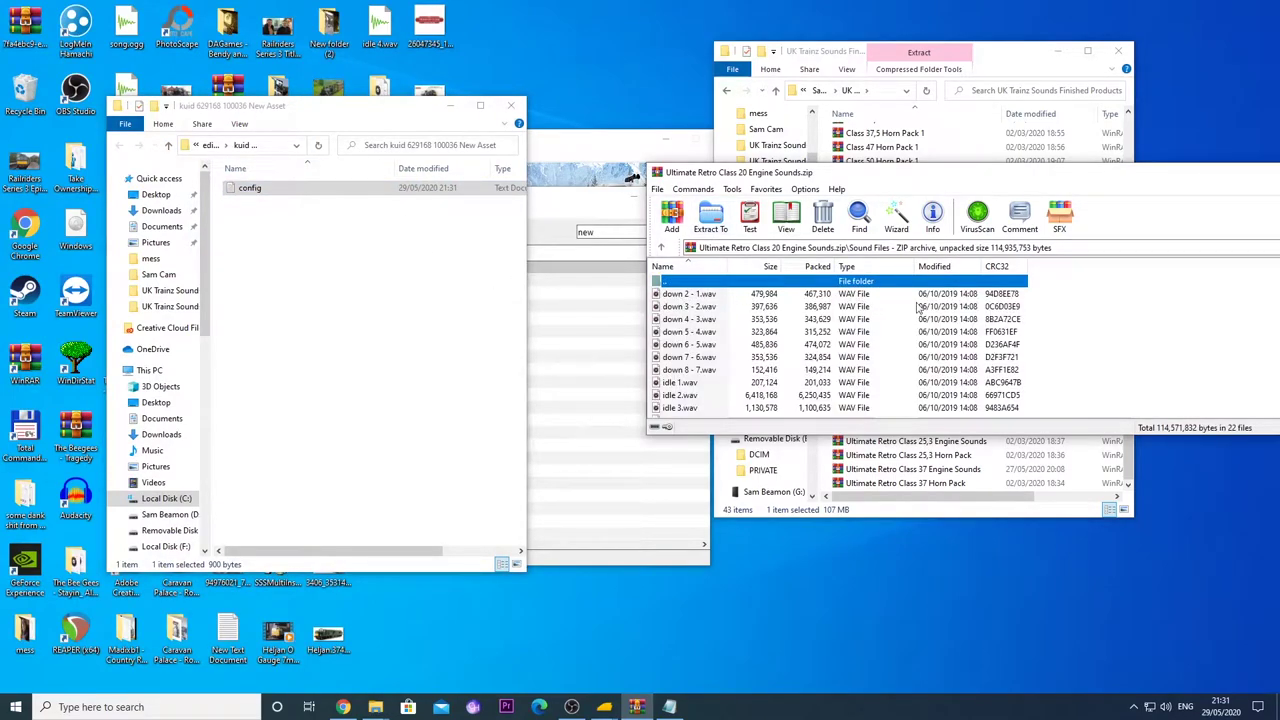
left_click_drag(1050, 305, 806, 465)
left_click_drag(702, 315, 271, 329)
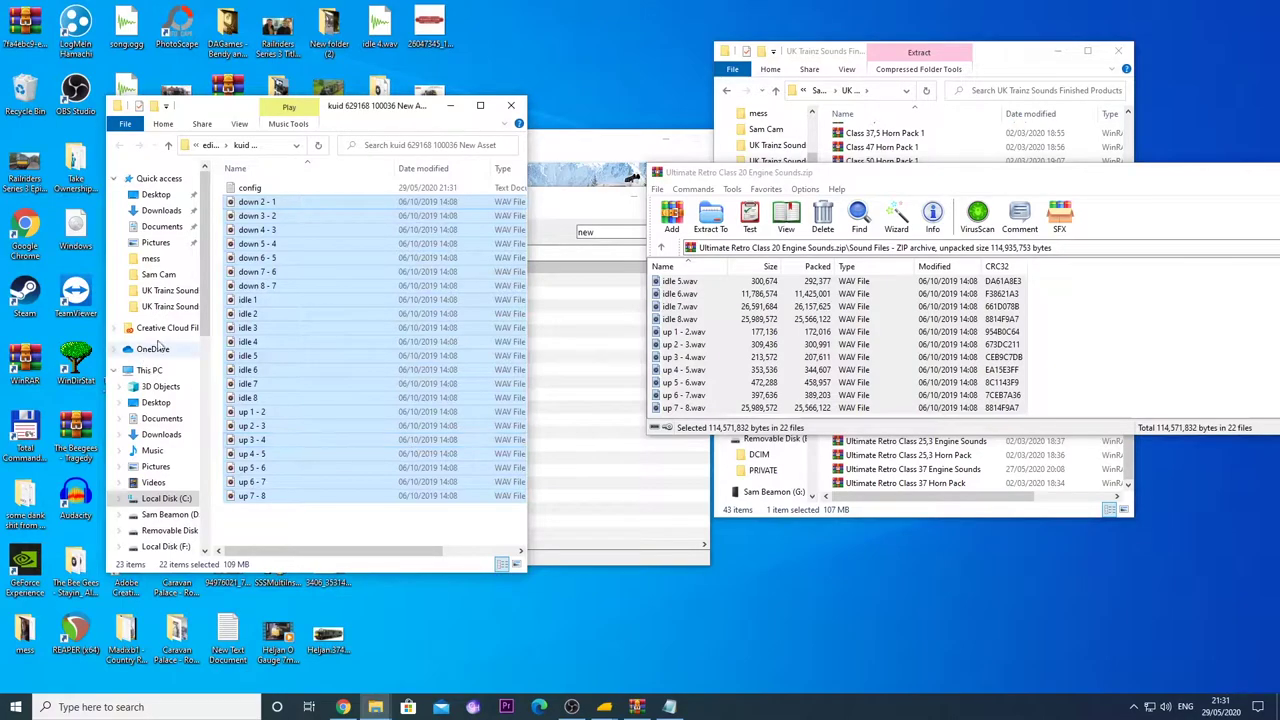
Play the copied idle 1 sound file from the New Asset folder.
double_click(256, 301)
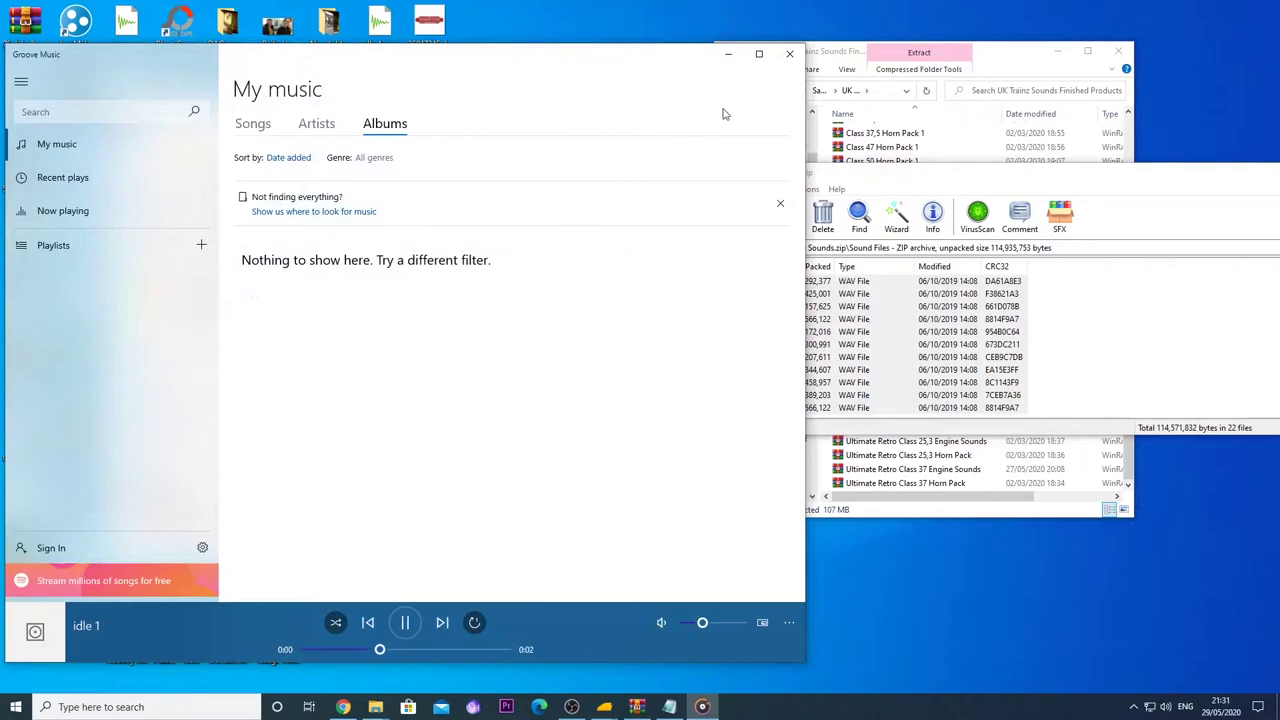
Close Groove Music, the Class 20 sounds archive, the New Asset folder and the UK Trainz Sounds folder windows.
left_click(789, 54)
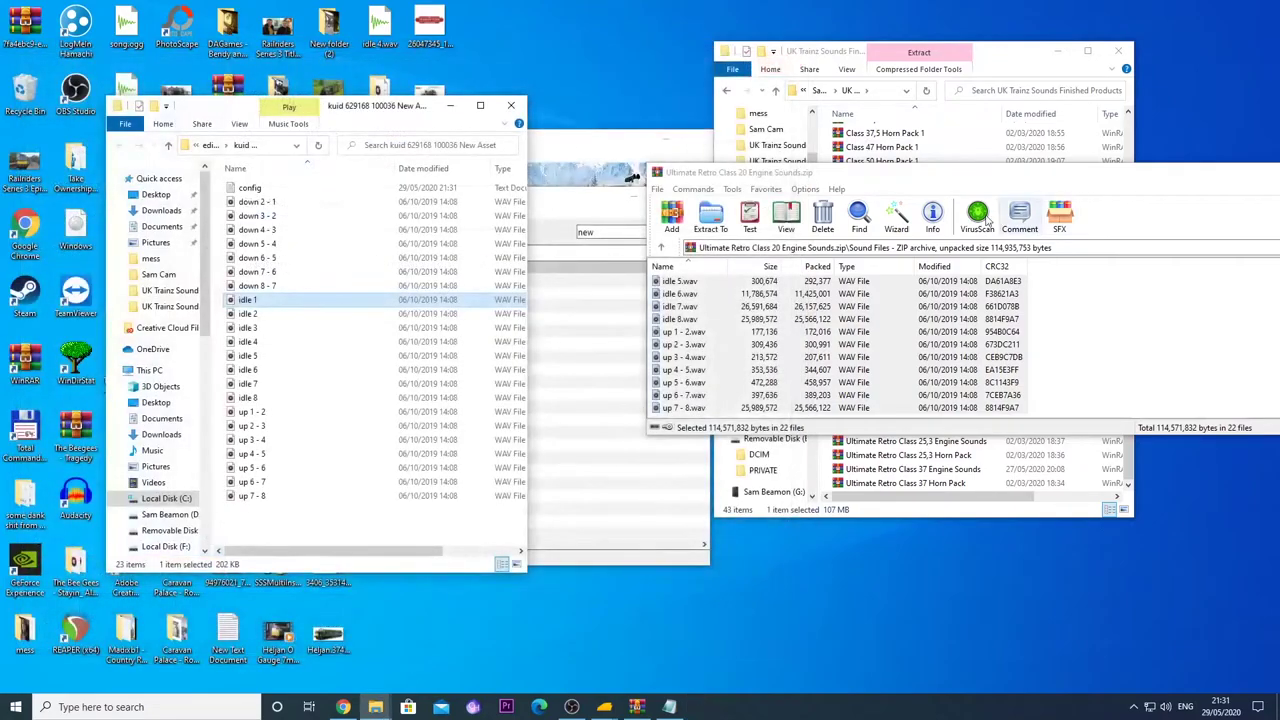
left_click(1180, 180)
left_click(1135, 180)
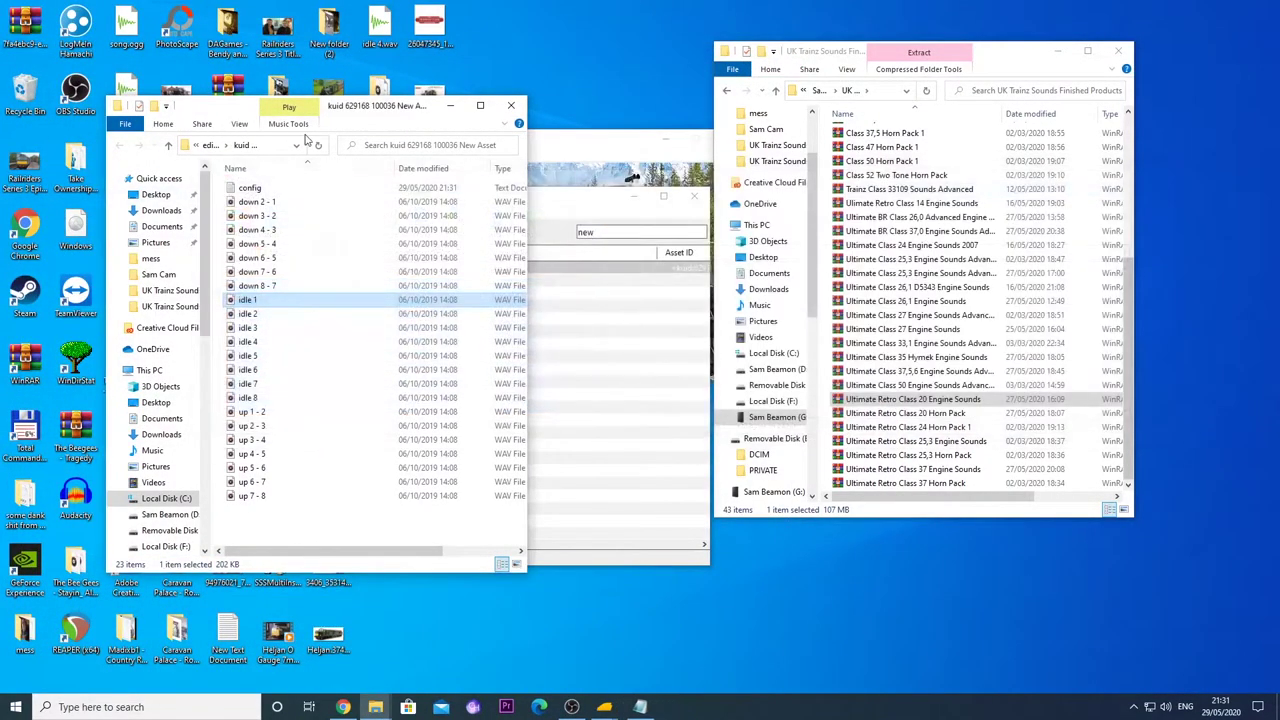
left_click(511, 105)
left_click(392, 335)
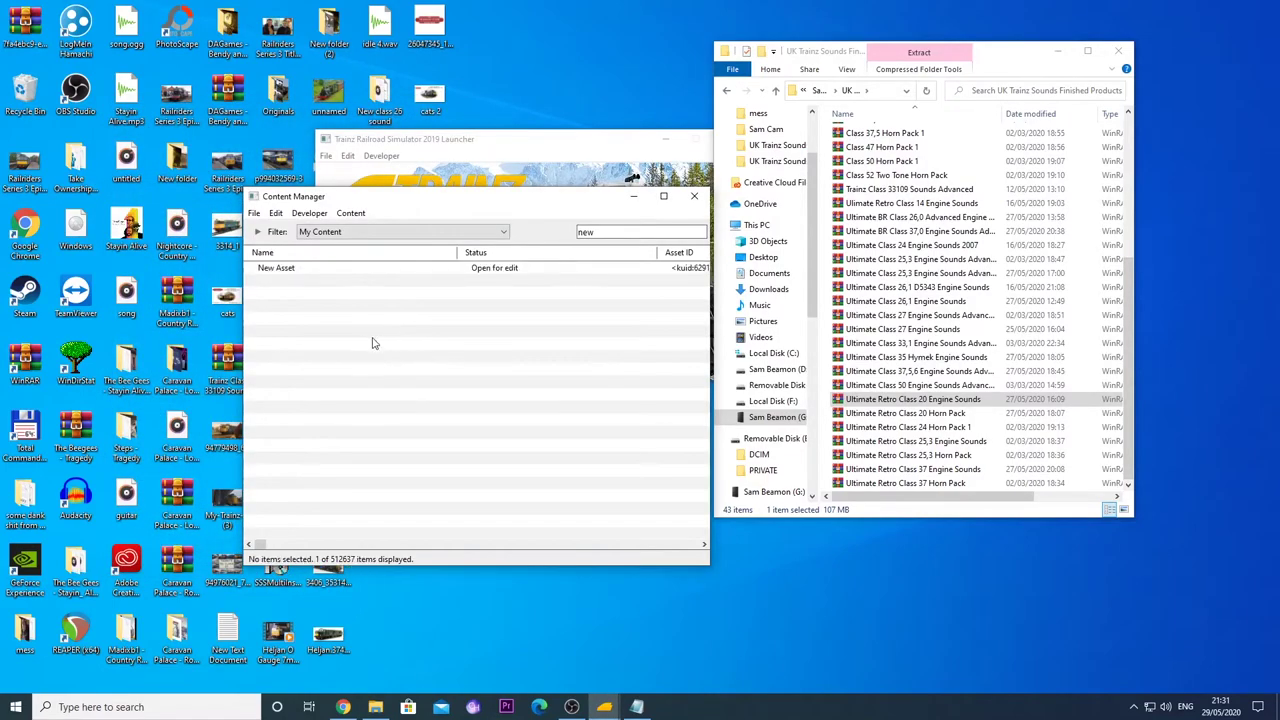
left_click(1110, 47)
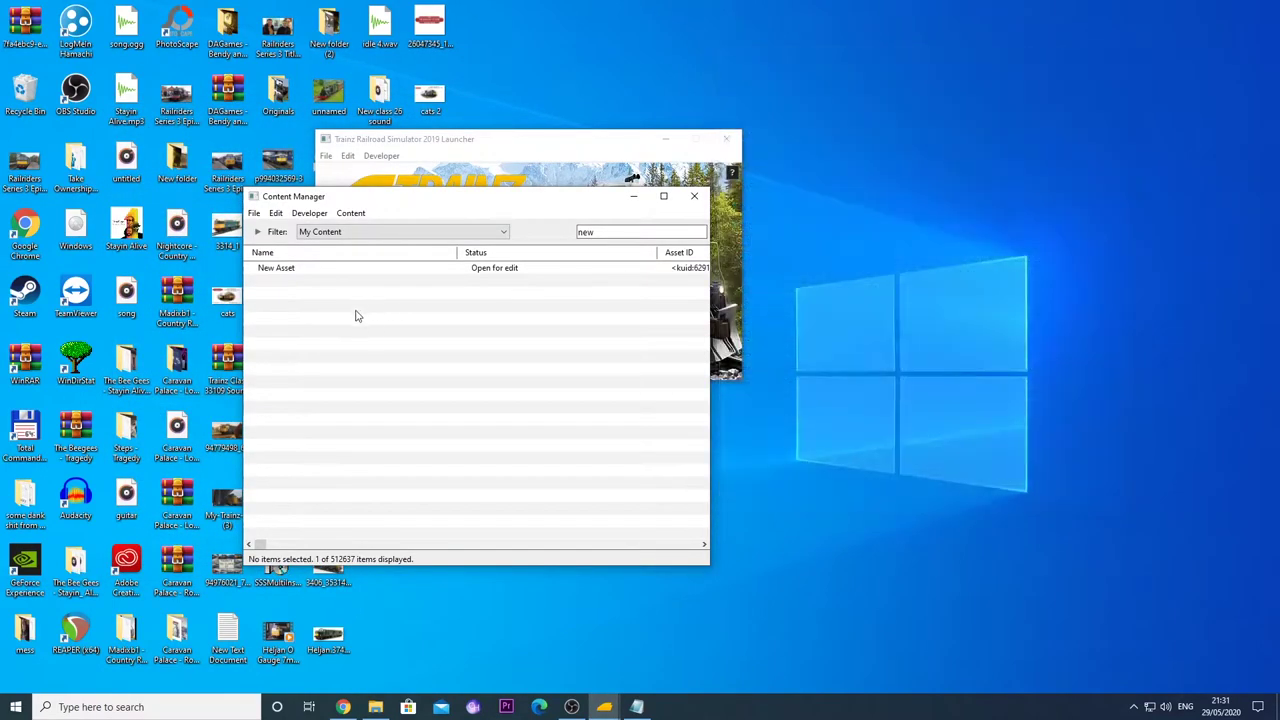
Submit the edits made to New Asset and clear the asset search.
right_click(297, 276)
left_click(356, 428)
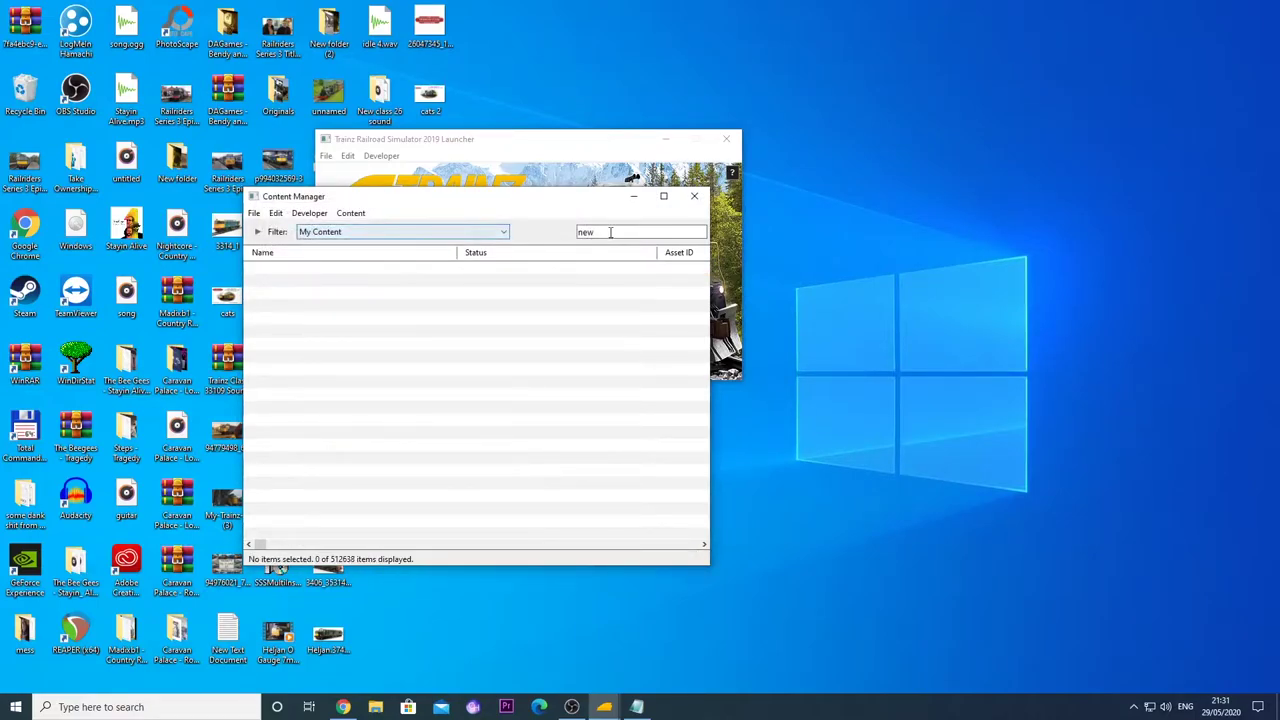
key("ctrl+a")
key("BackSpace")
Show the Ultimate Retro Class 20 Engine Sounds asset in File Explorer and open its config file.
scroll(454, 285, "down", 3)
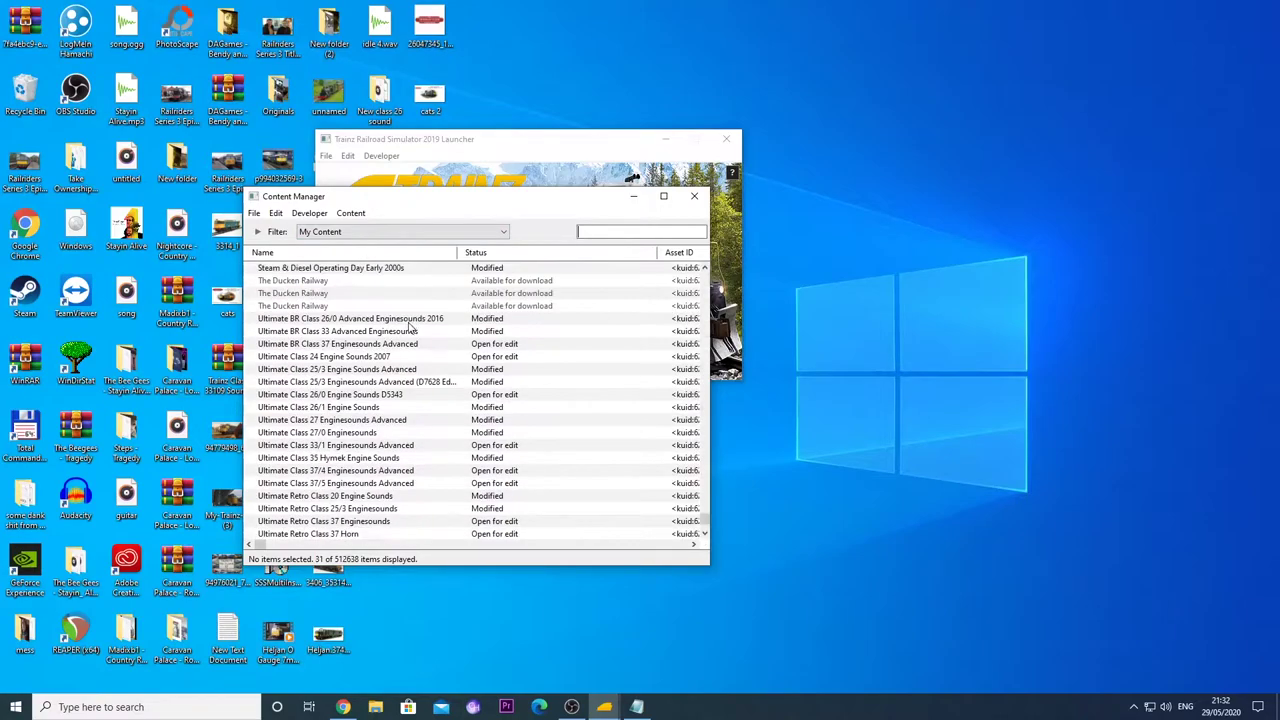
left_click_drag(437, 207, 526, 162)
left_click(424, 449)
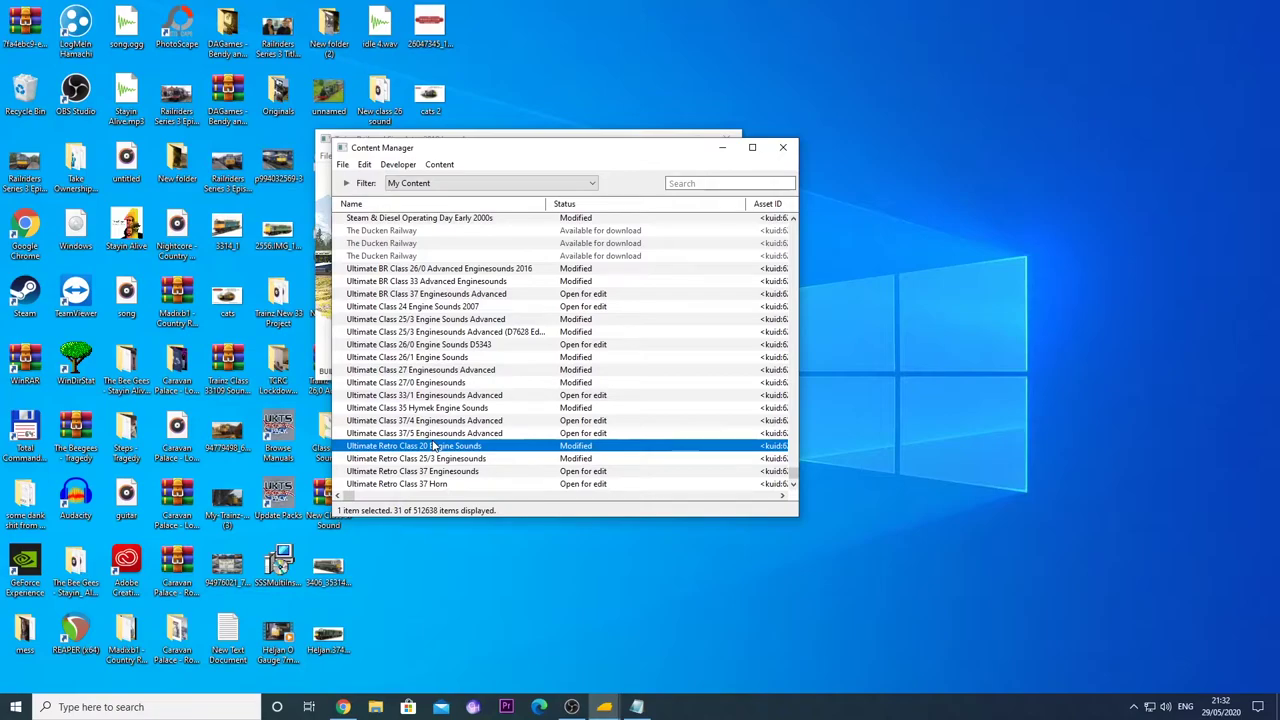
right_click(435, 447)
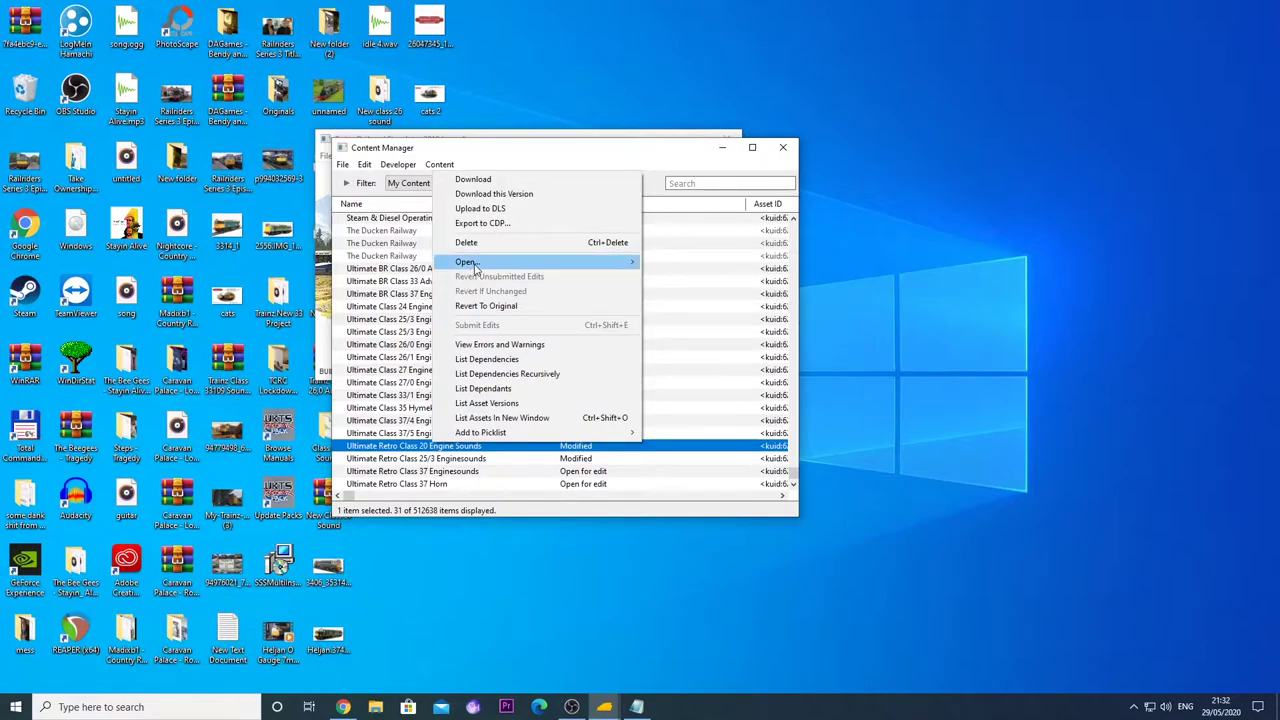
mouse_move(474, 264)
left_click(686, 277)
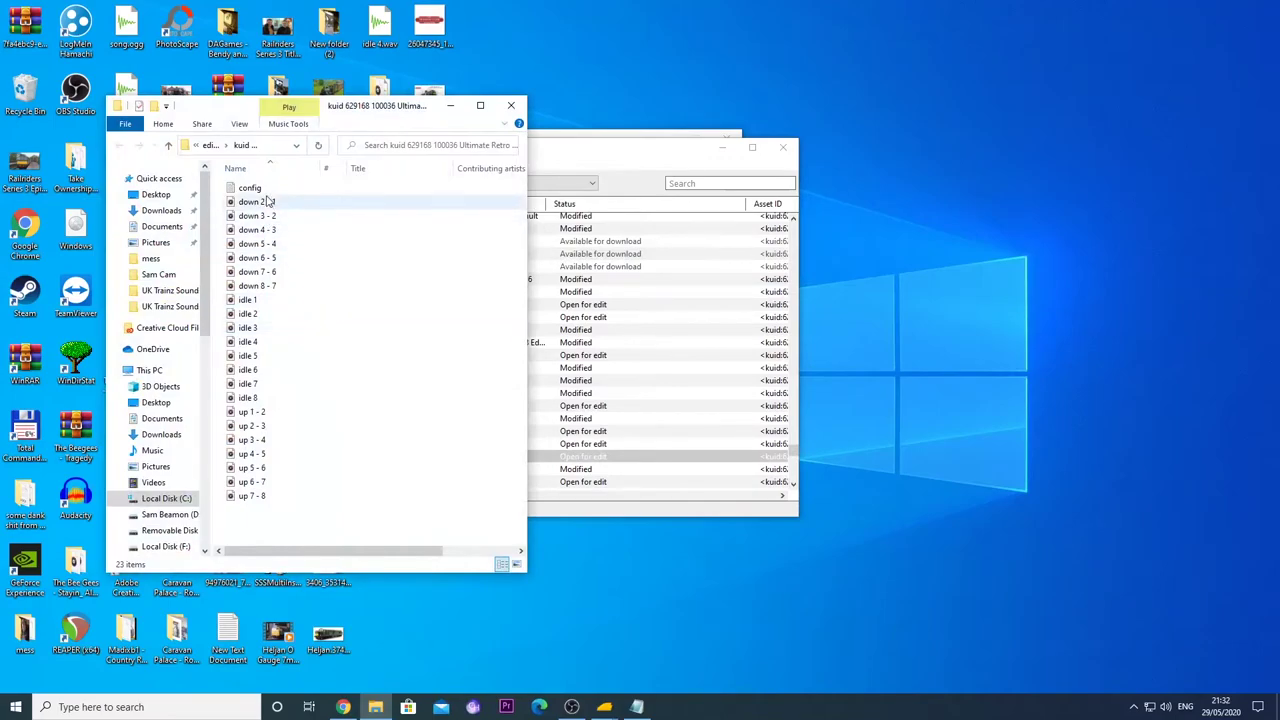
double_click(257, 188)
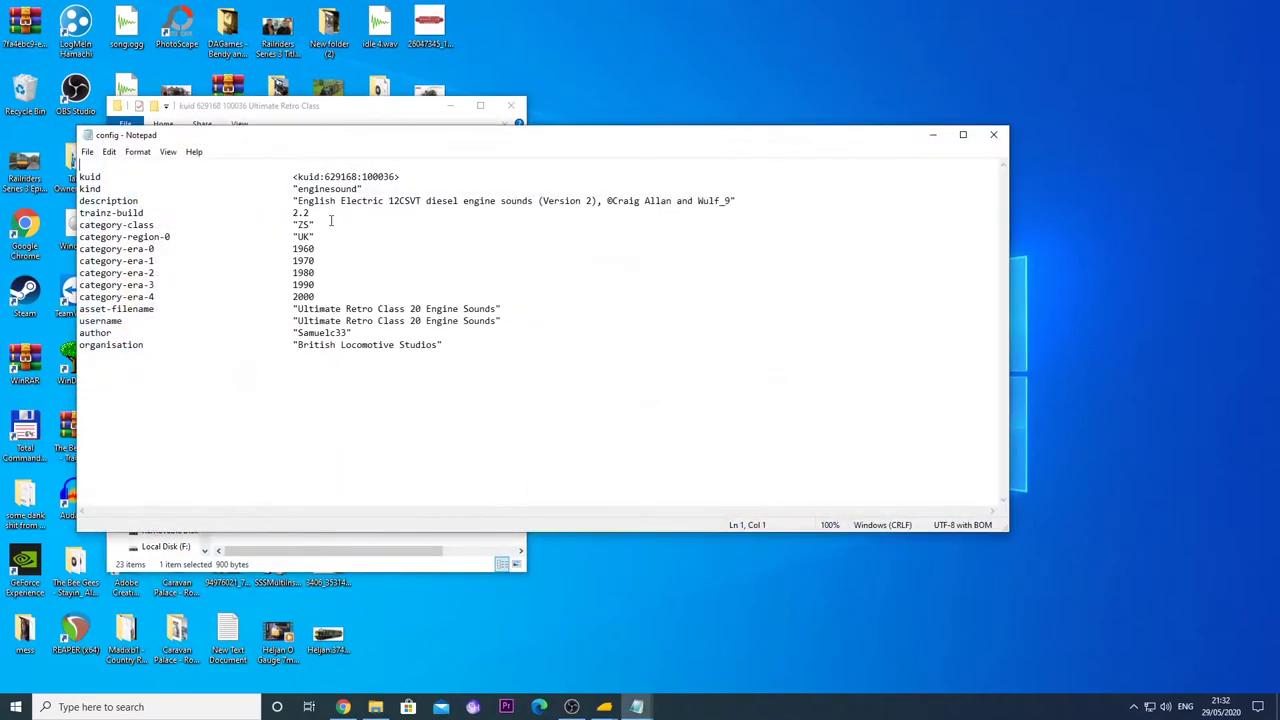
Copy the kuid value from the sound asset's config, and close the config and its folder.
left_click_drag(291, 178, 408, 176)
right_click(408, 176)
left_click(438, 218)
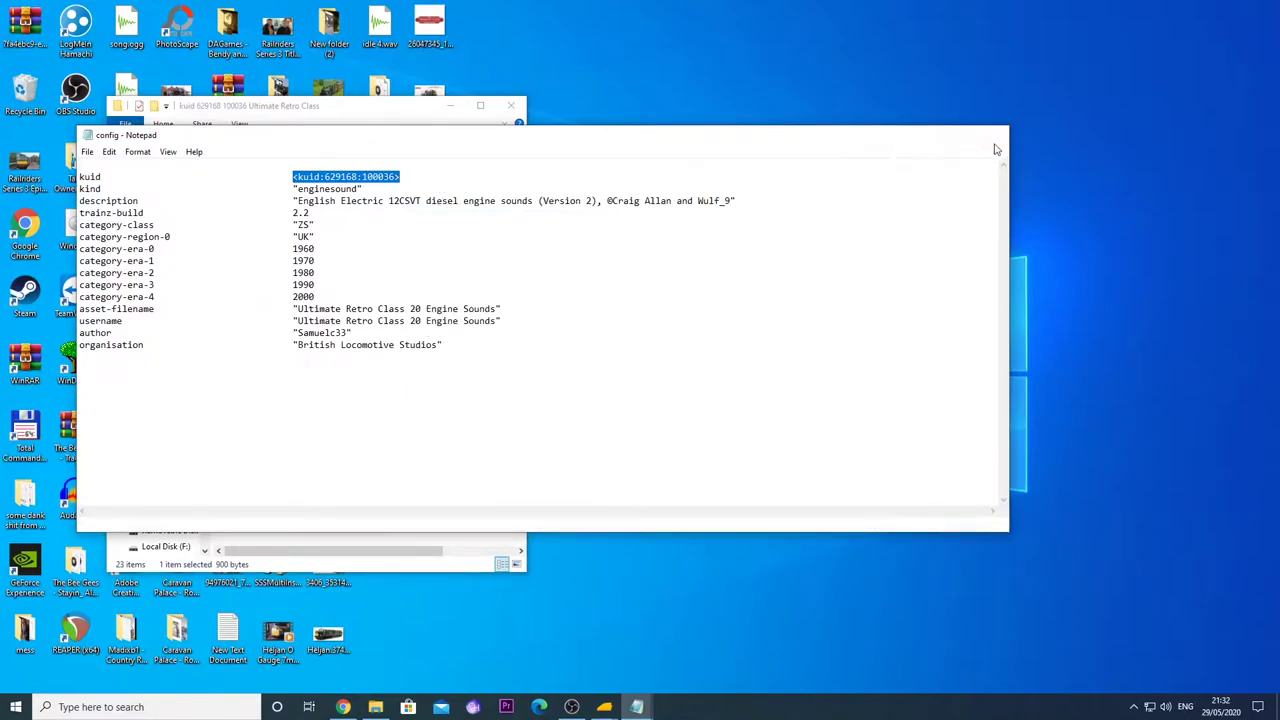
left_click(993, 134)
left_click(508, 110)
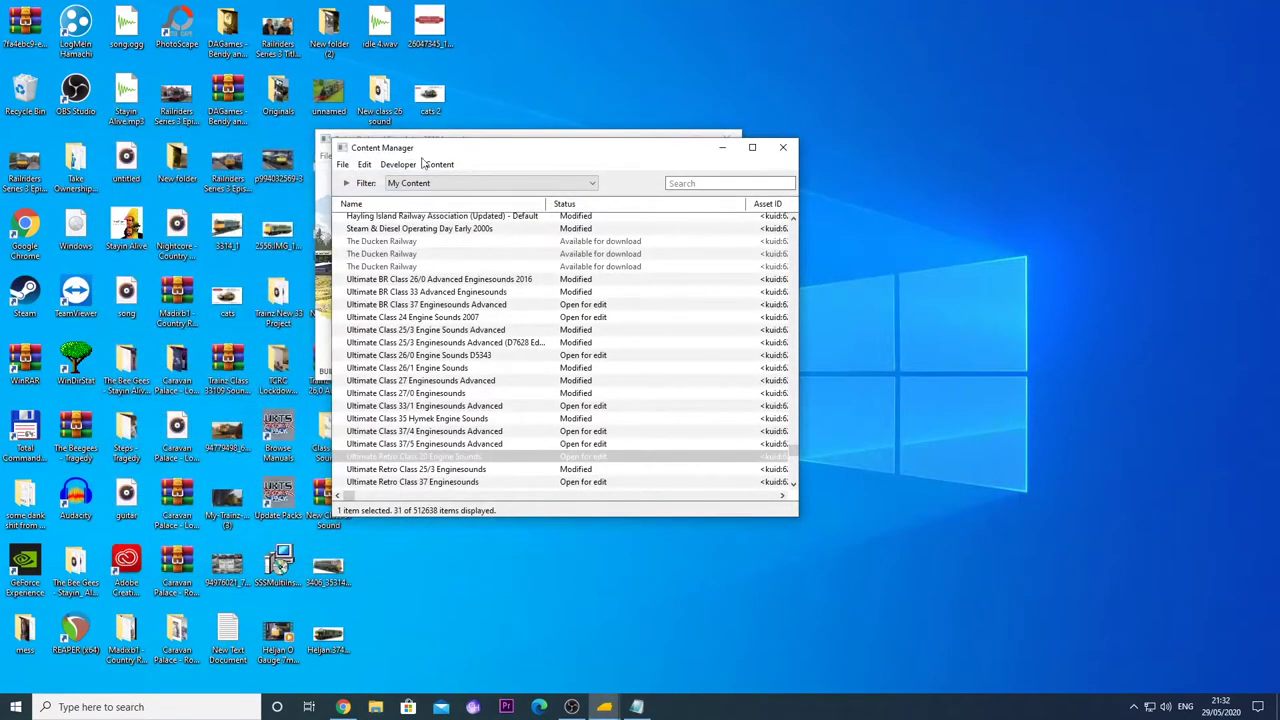
Filter the Content Manager to Installed and search for "class 20".
left_click(468, 184)
left_click(402, 206)
left_click(668, 183)
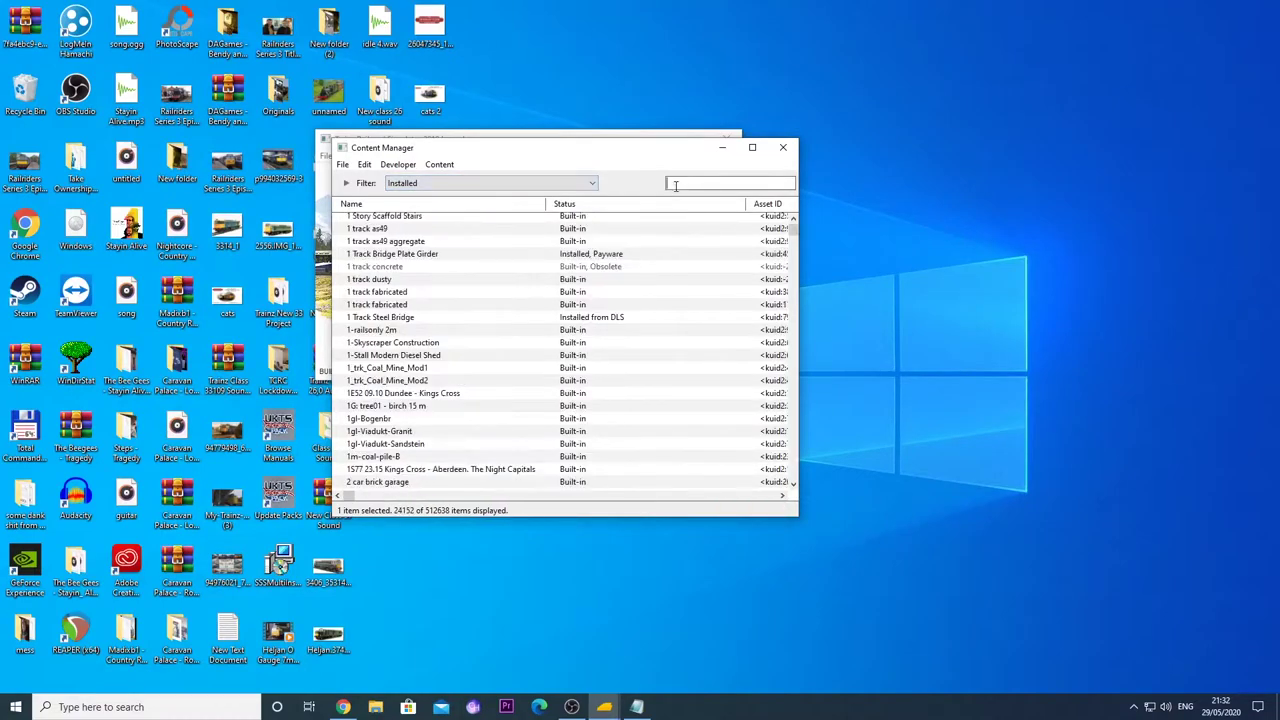
type("class 20")
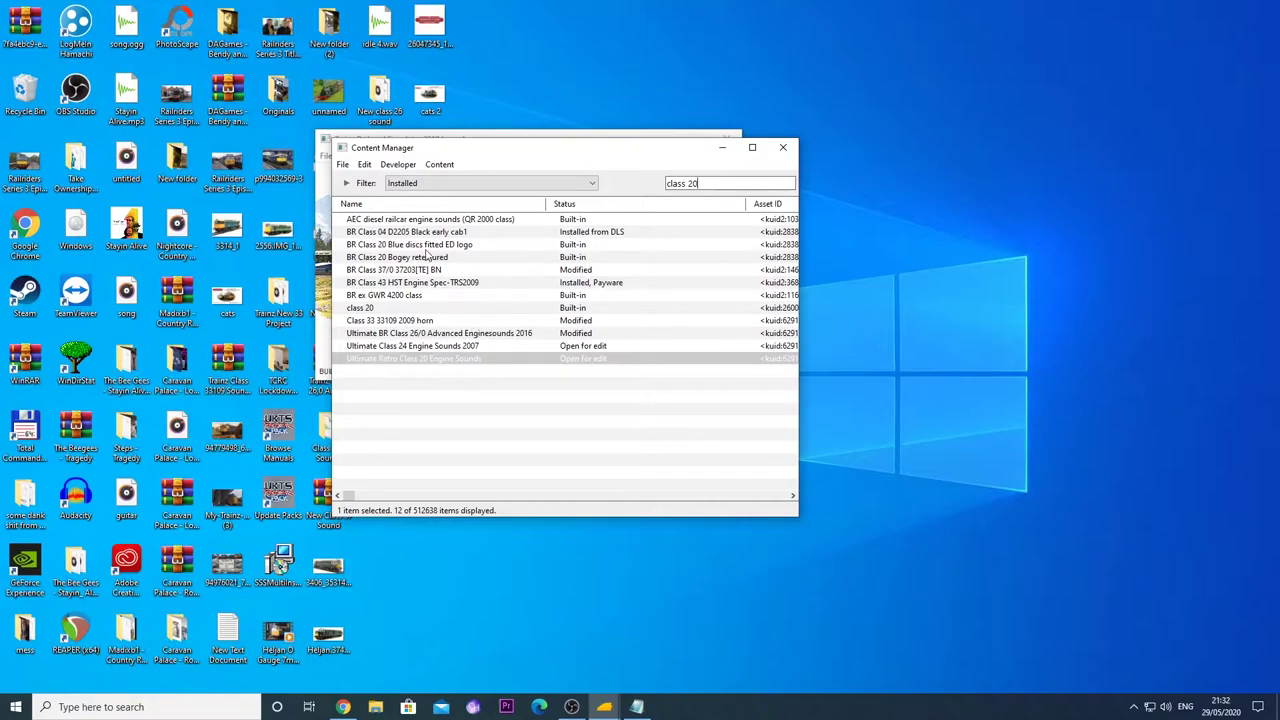
Show the BR Class 20 Blue discs fitted ED logo asset in File Explorer and move its folder window aside.
left_click(425, 248)
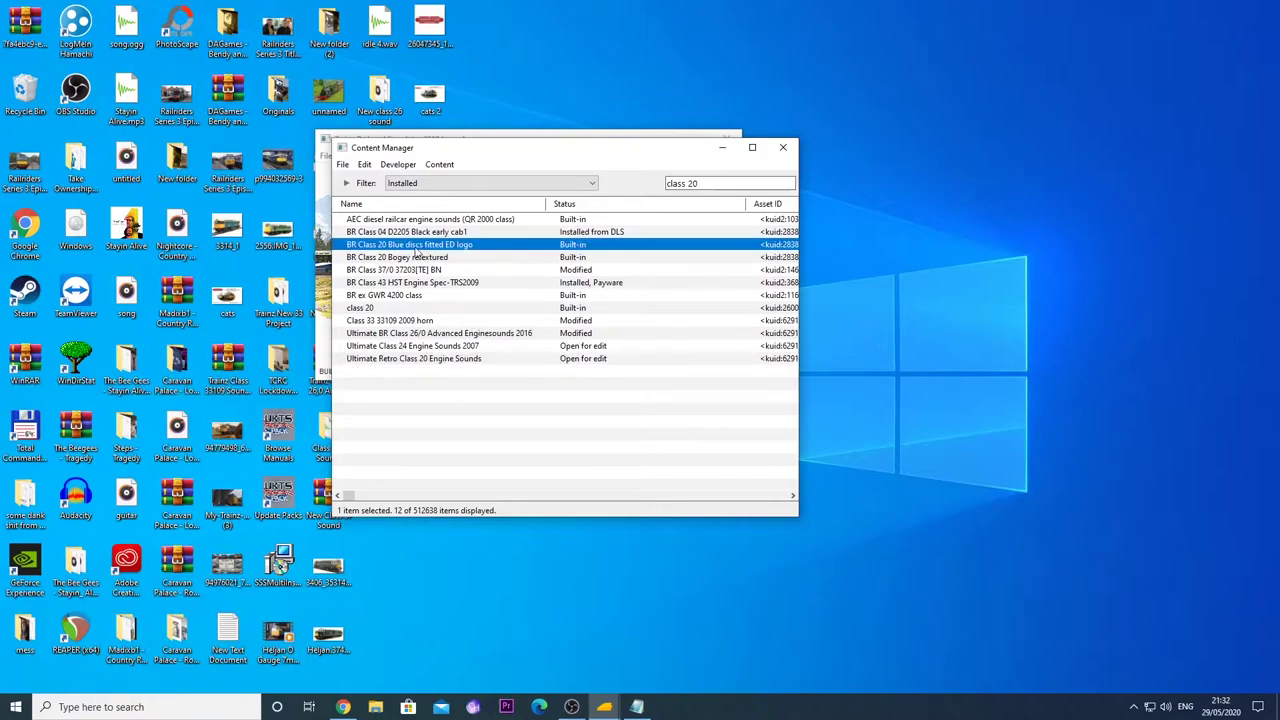
right_click(413, 249)
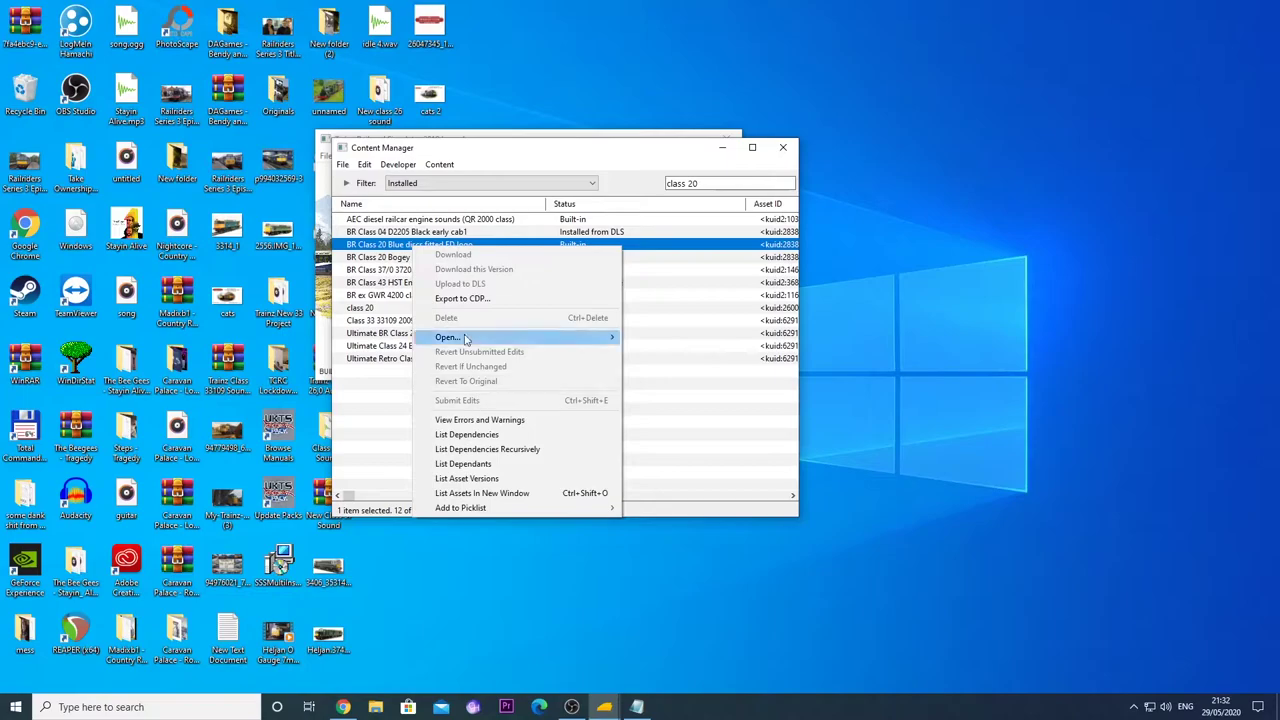
mouse_move(470, 337)
left_click(648, 367)
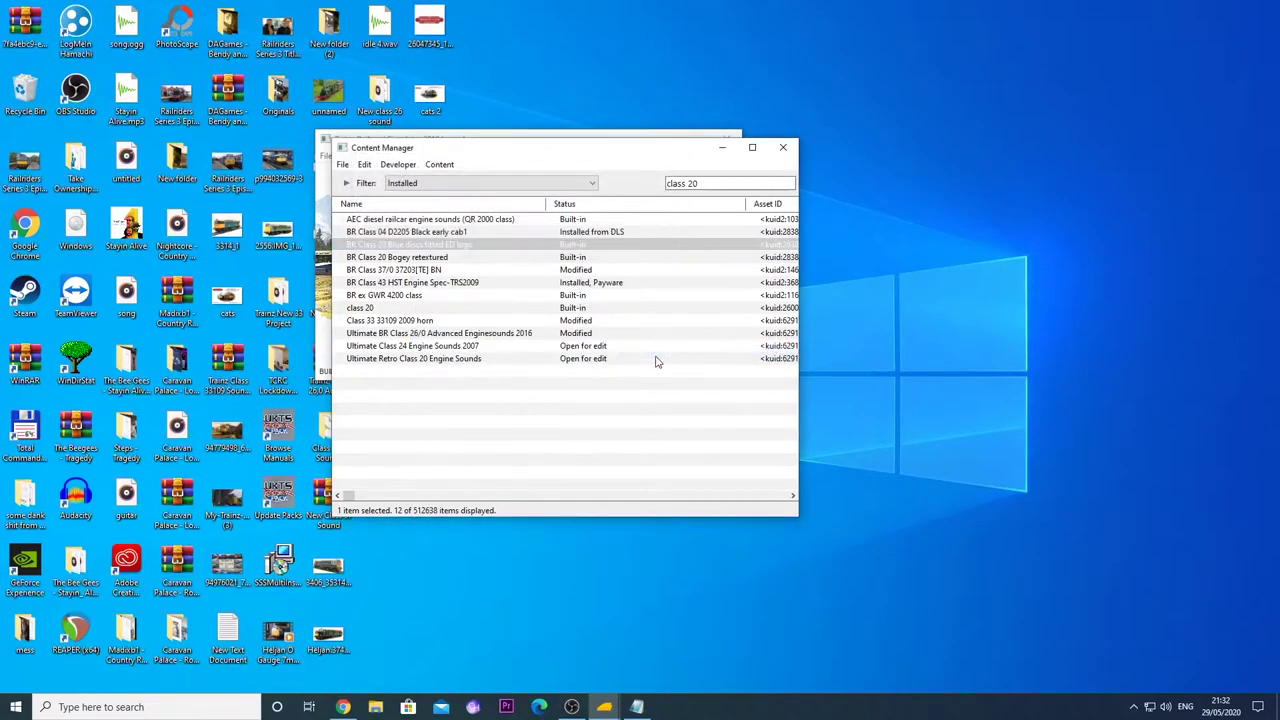
left_click_drag(294, 125, 795, 132)
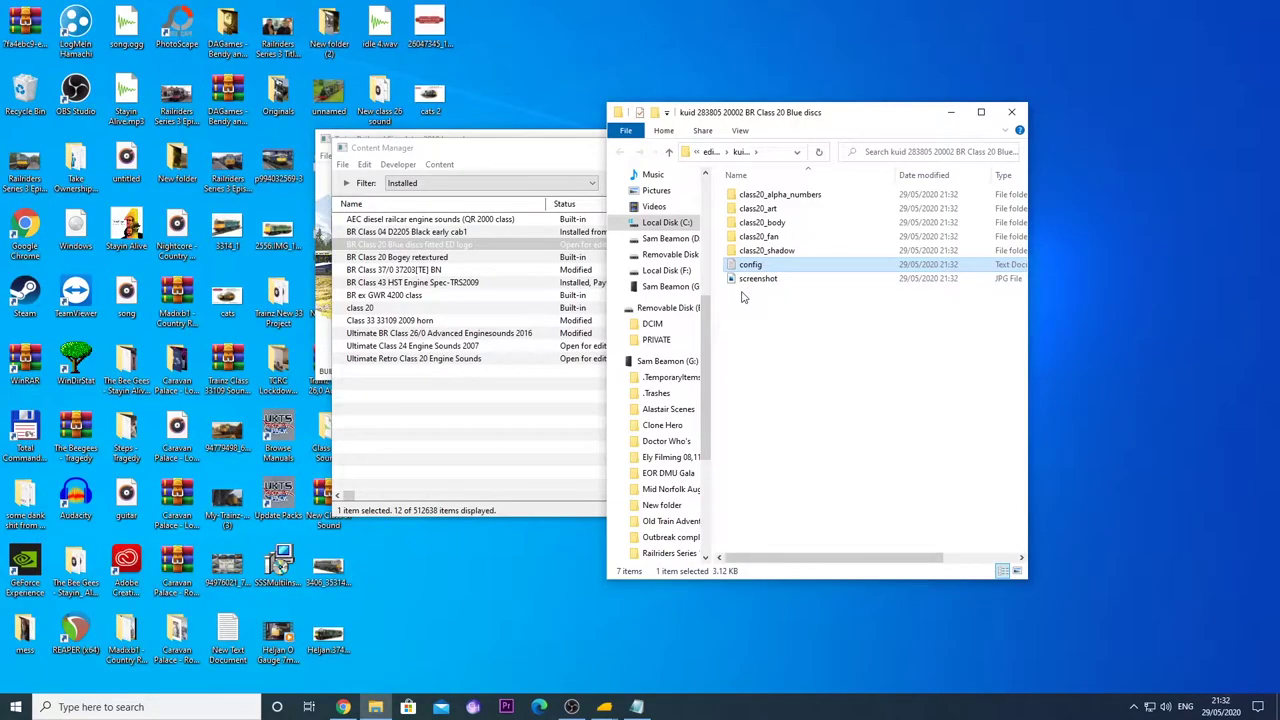
left_click(517, 395)
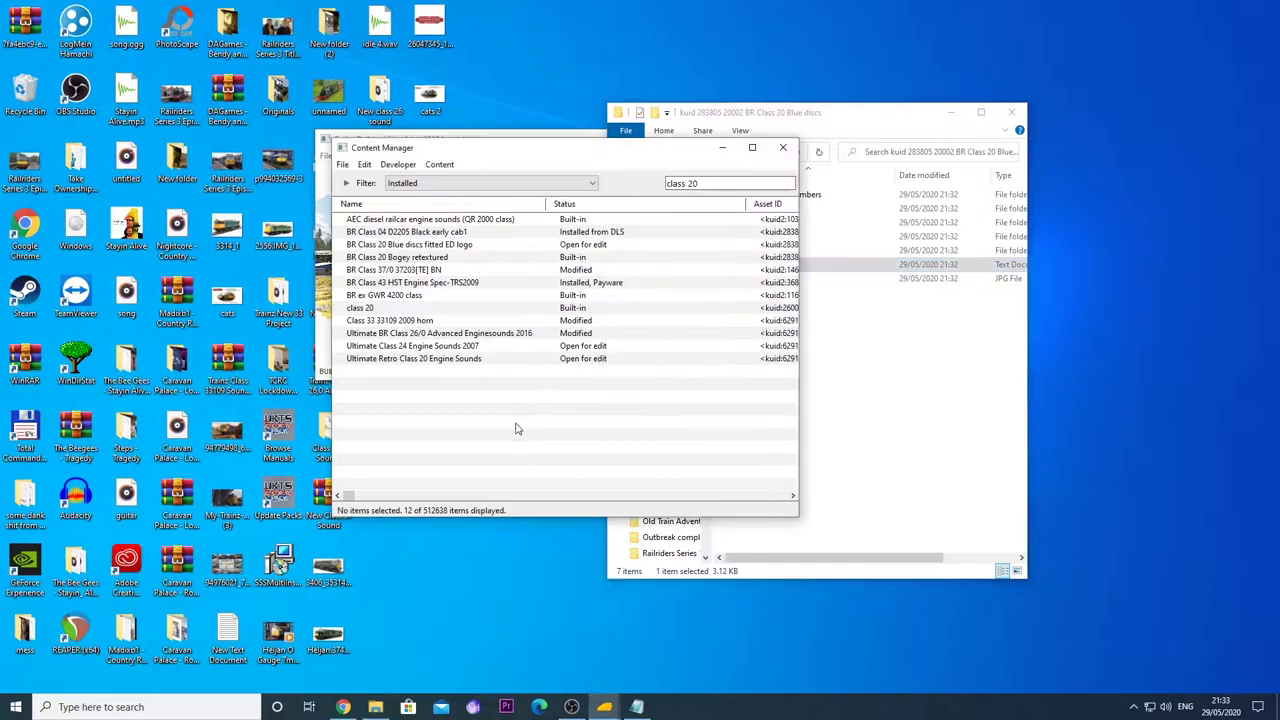
right_click(465, 248)
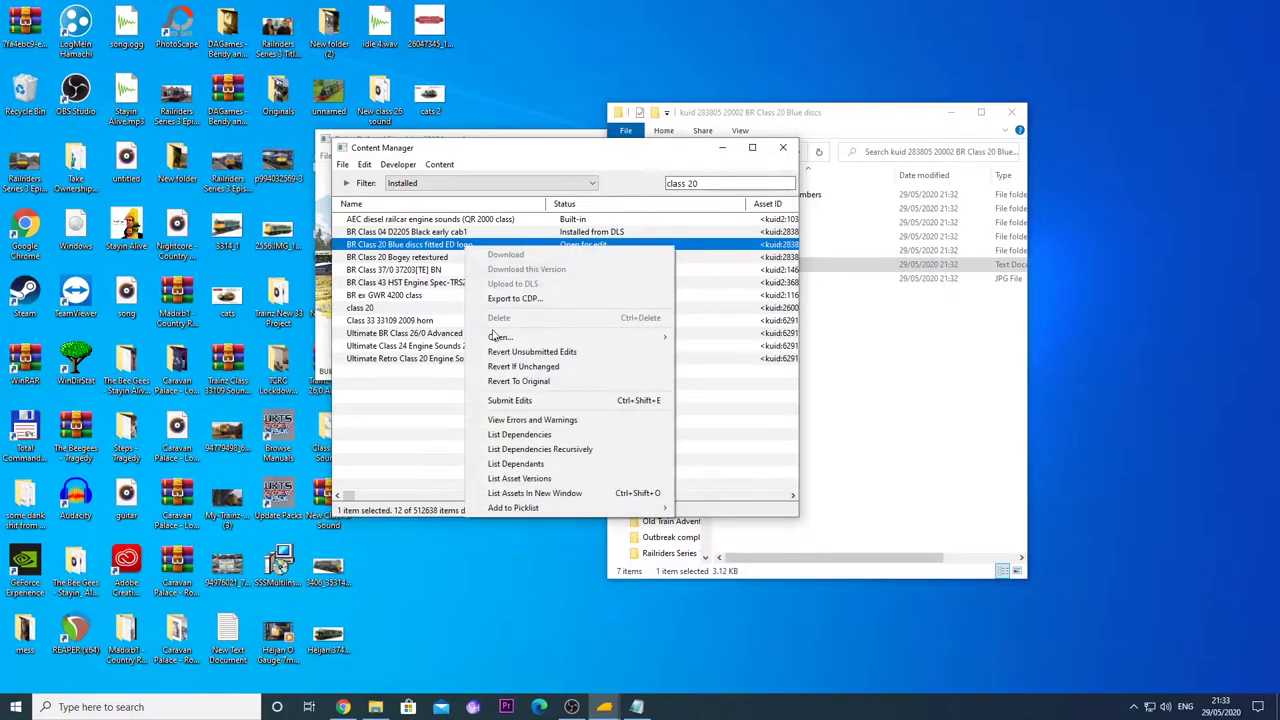
mouse_move(500, 337)
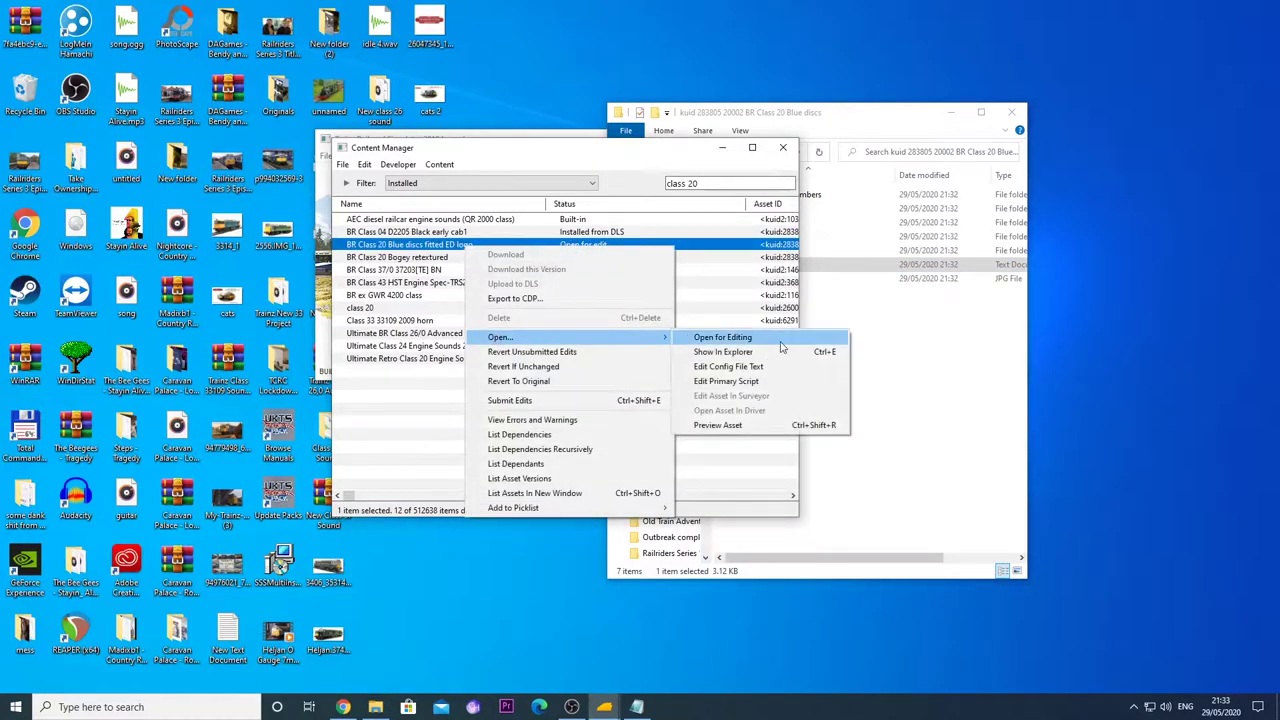
left_click(905, 366)
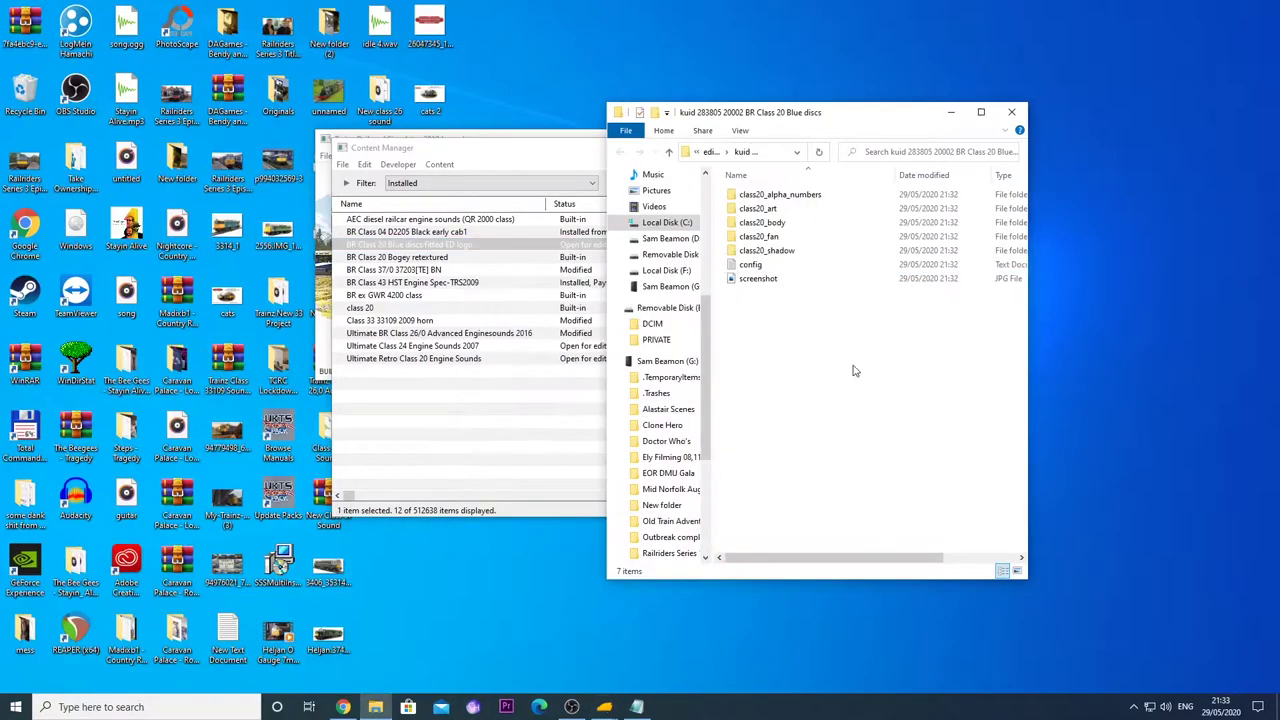
Open the locomotive's config and replace the enginesound value with the copied <kuid:629168:100036>.
double_click(750, 265)
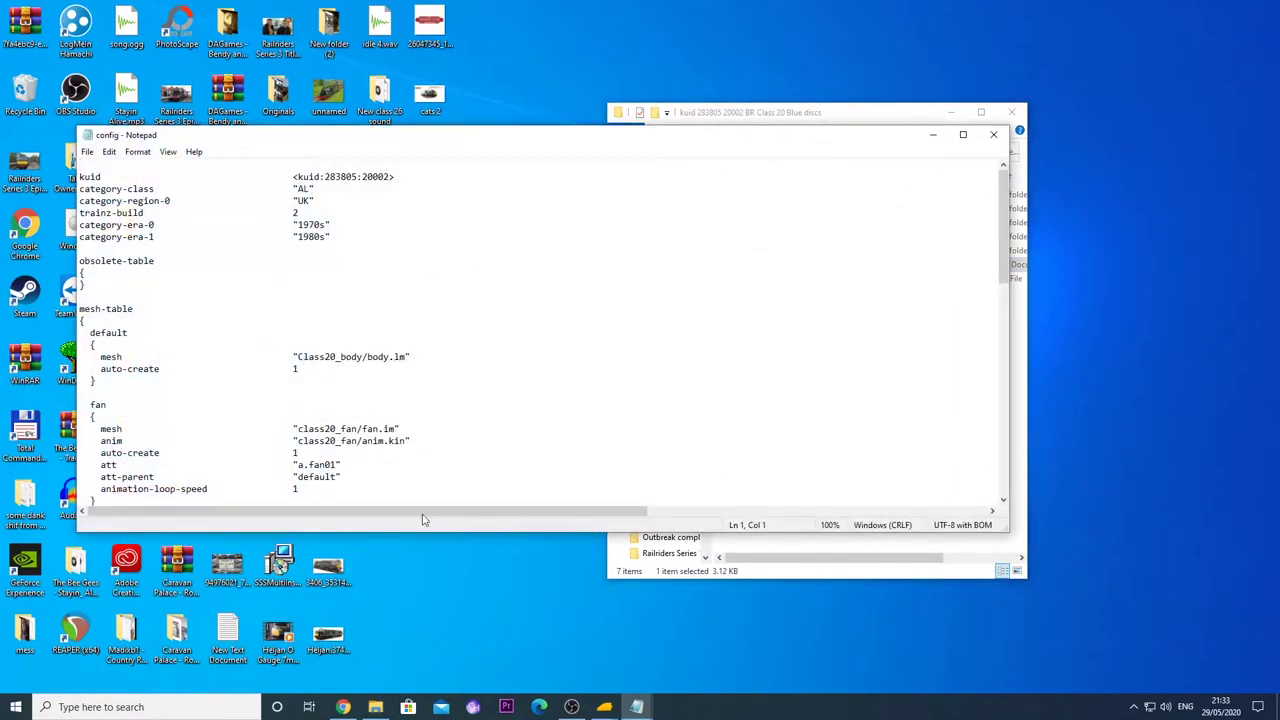
scroll(345, 320, "down", 5)
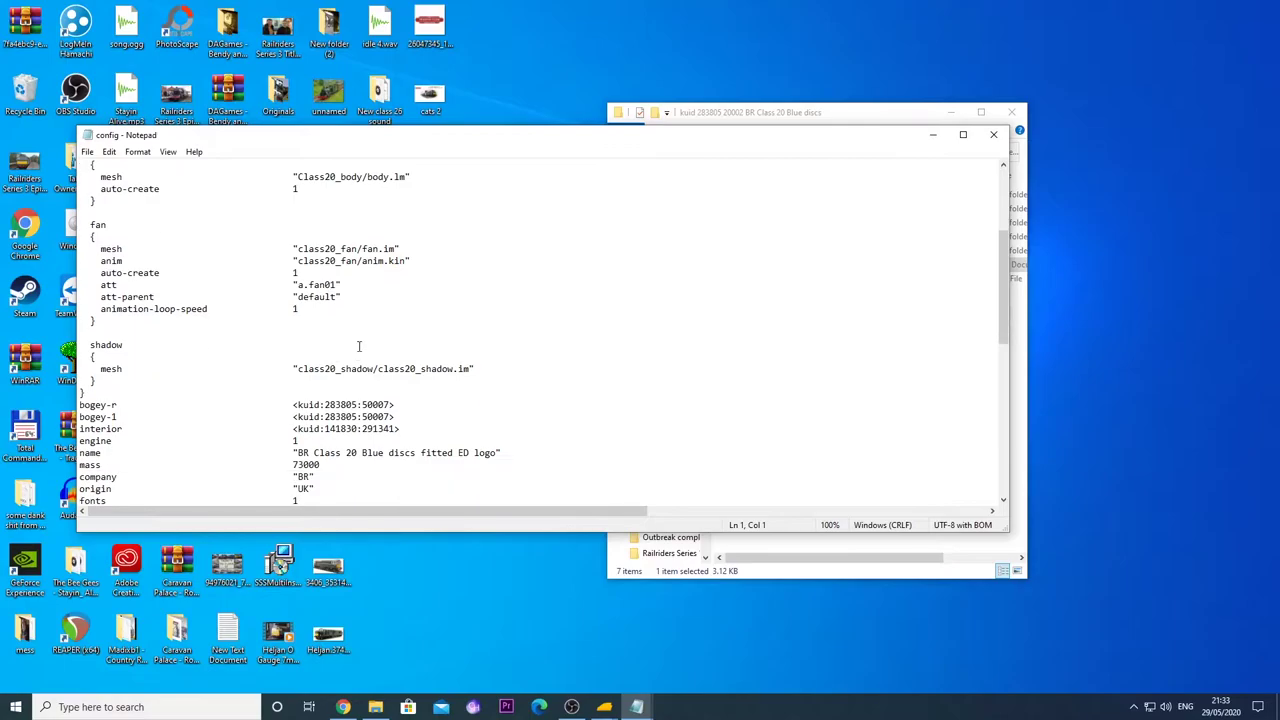
scroll(359, 346, "down", 12)
scroll(300, 320, "up", 3)
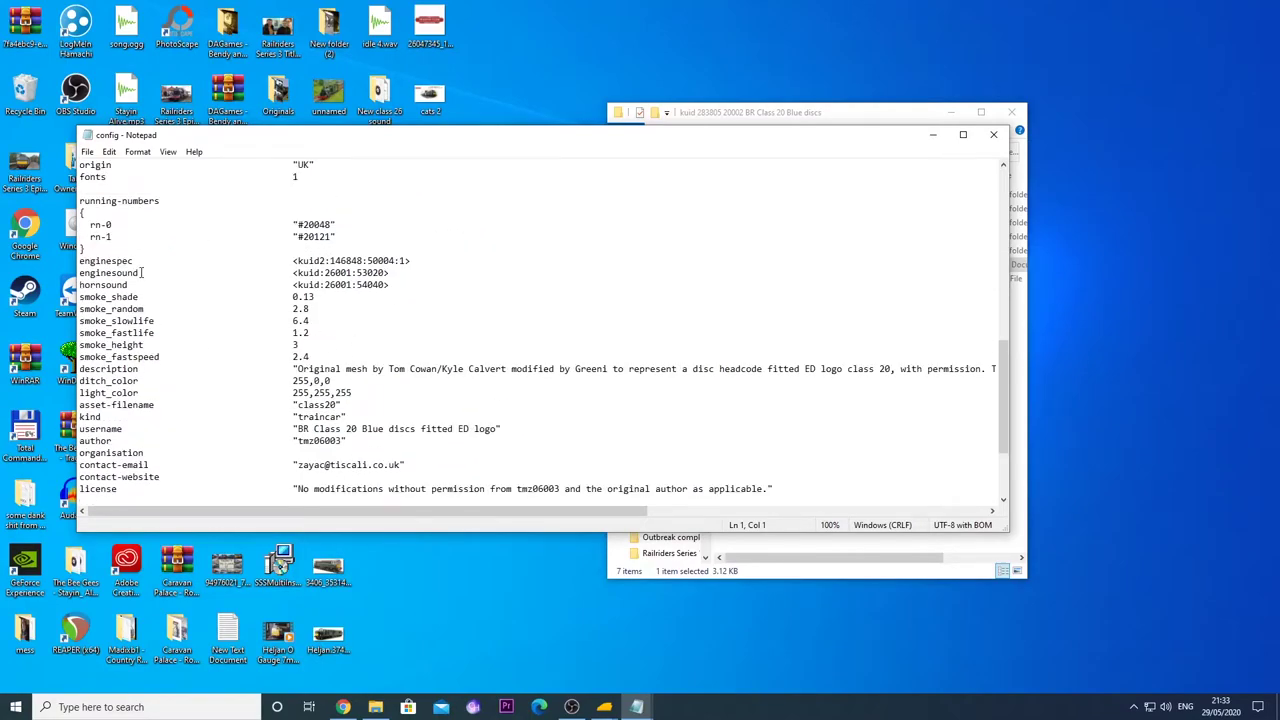
left_click_drag(141, 272, 396, 277)
left_click(266, 272)
right_click(396, 277)
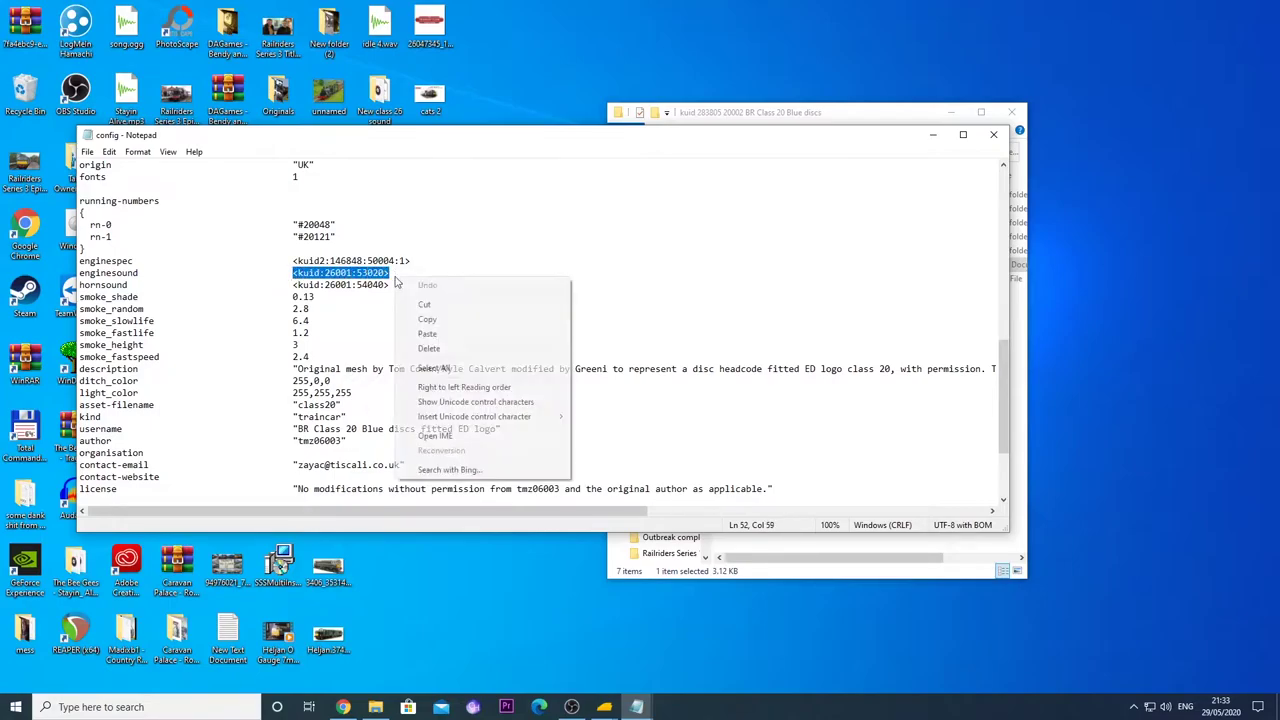
left_click(455, 334)
Examine the locomotive config's mesh-table, kuid-table and sound entries, including the hornsound line.
scroll(530, 405, "down", 3)
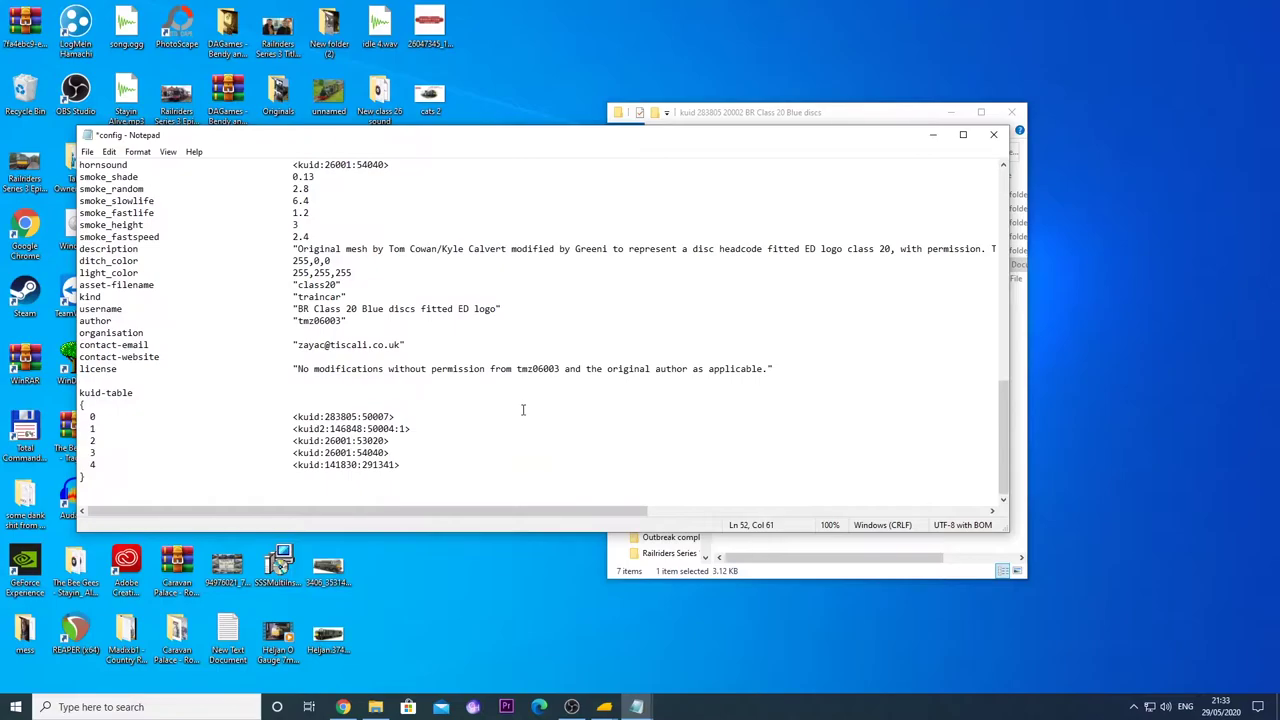
scroll(528, 398, "up", 5)
scroll(528, 395, "up", 9)
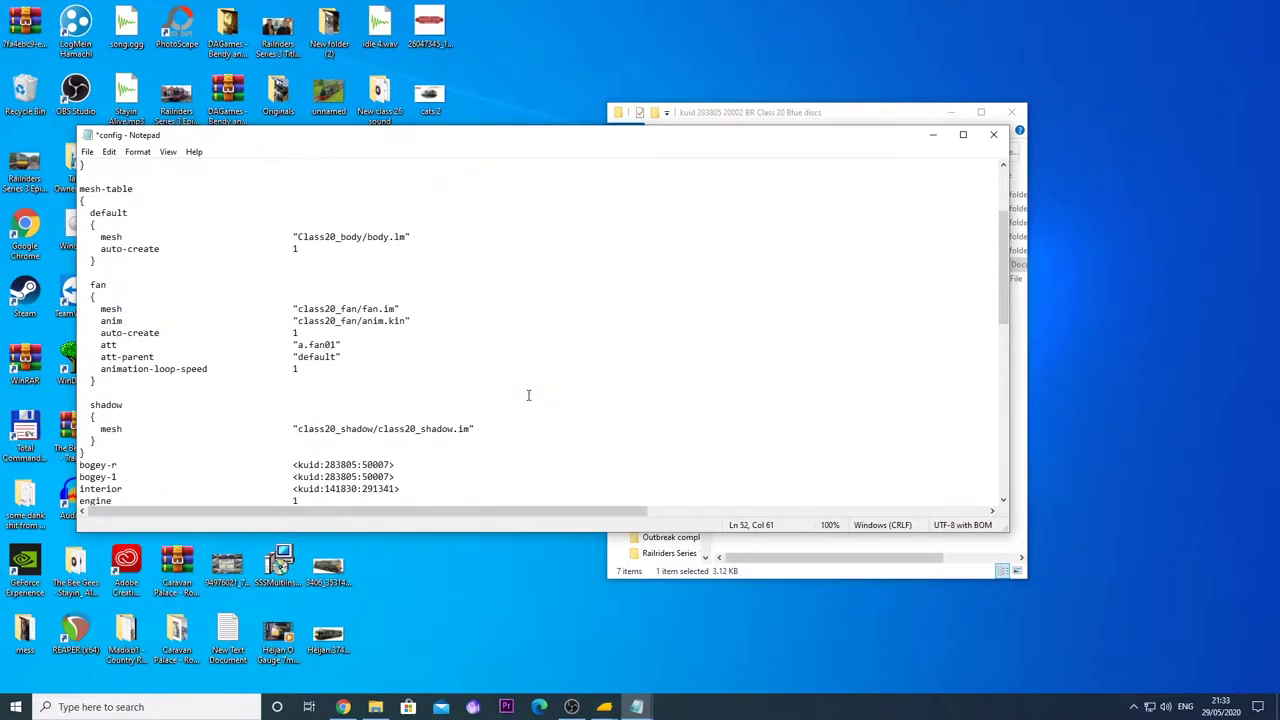
scroll(528, 397, "down", 2)
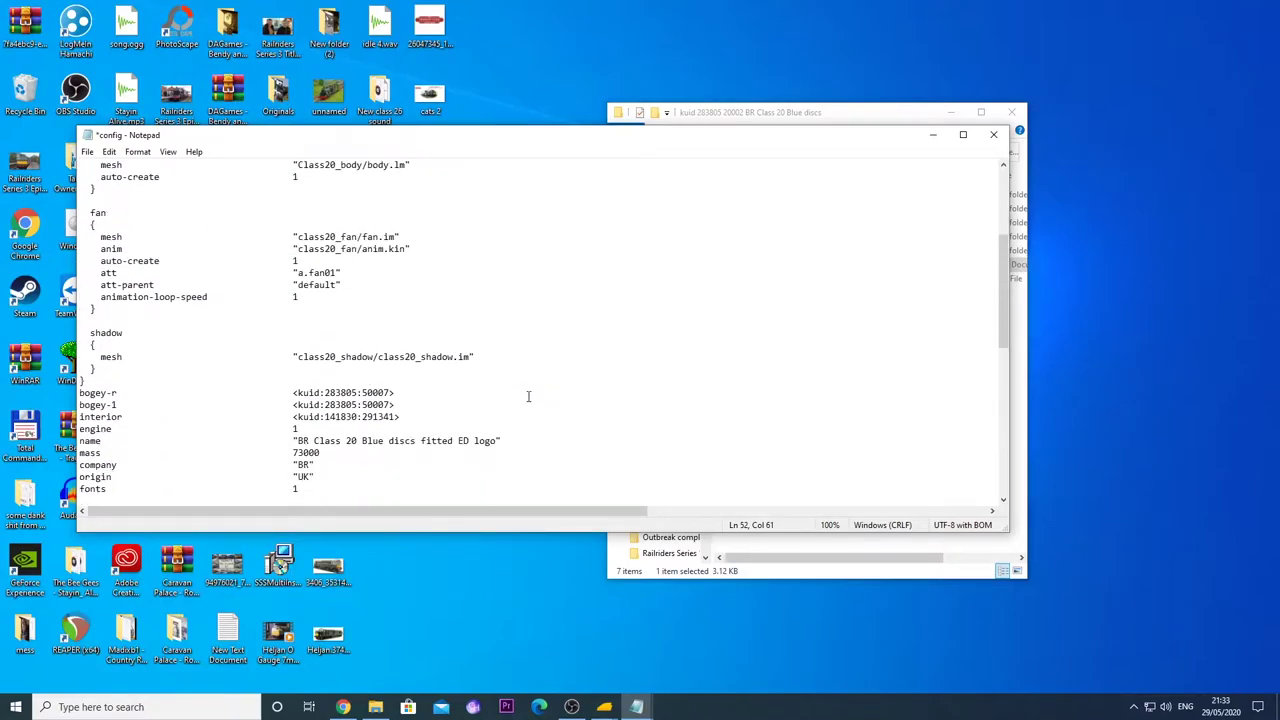
scroll(528, 396, "up", 4)
scroll(522, 392, "down", 4)
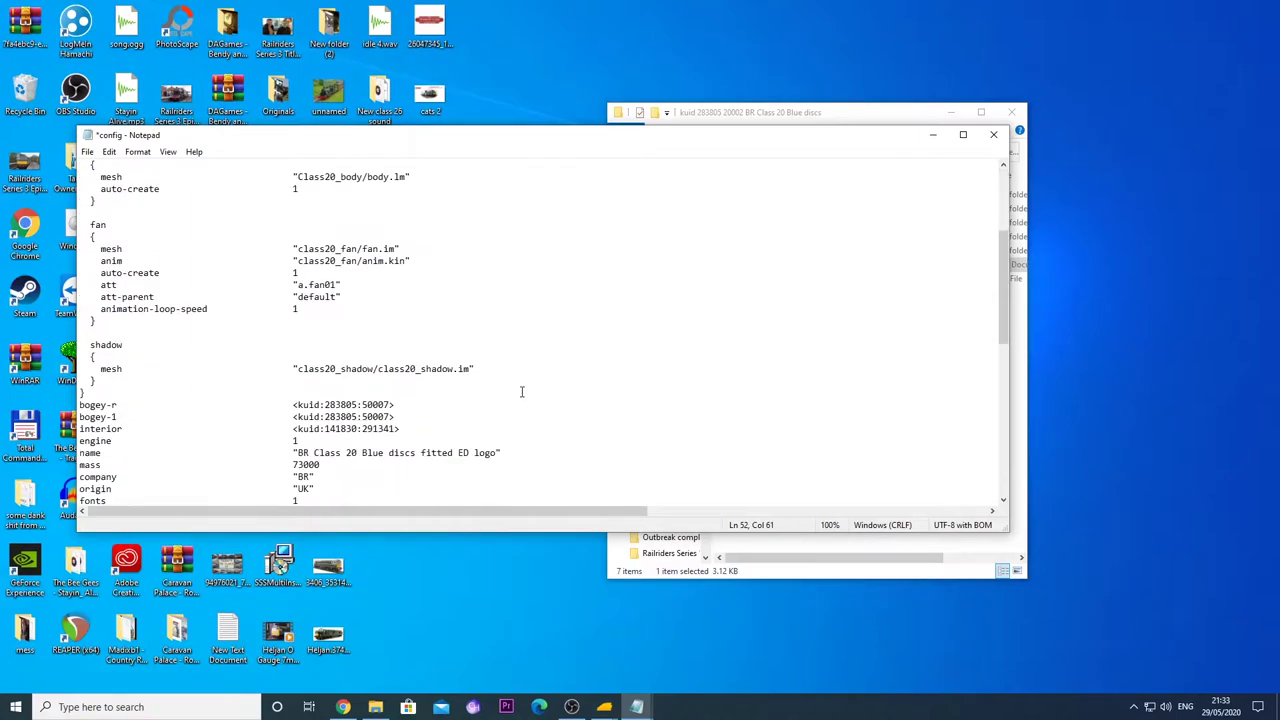
scroll(521, 392, "down", 6)
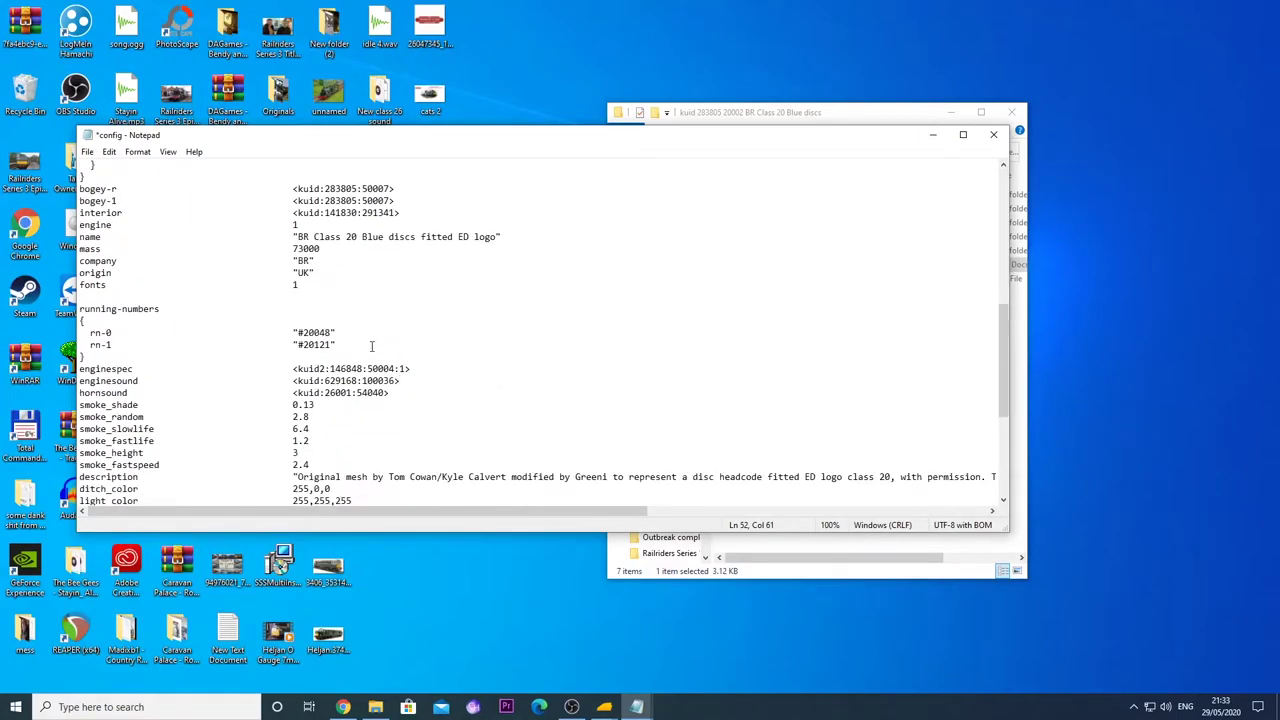
scroll(400, 344, "down", 3)
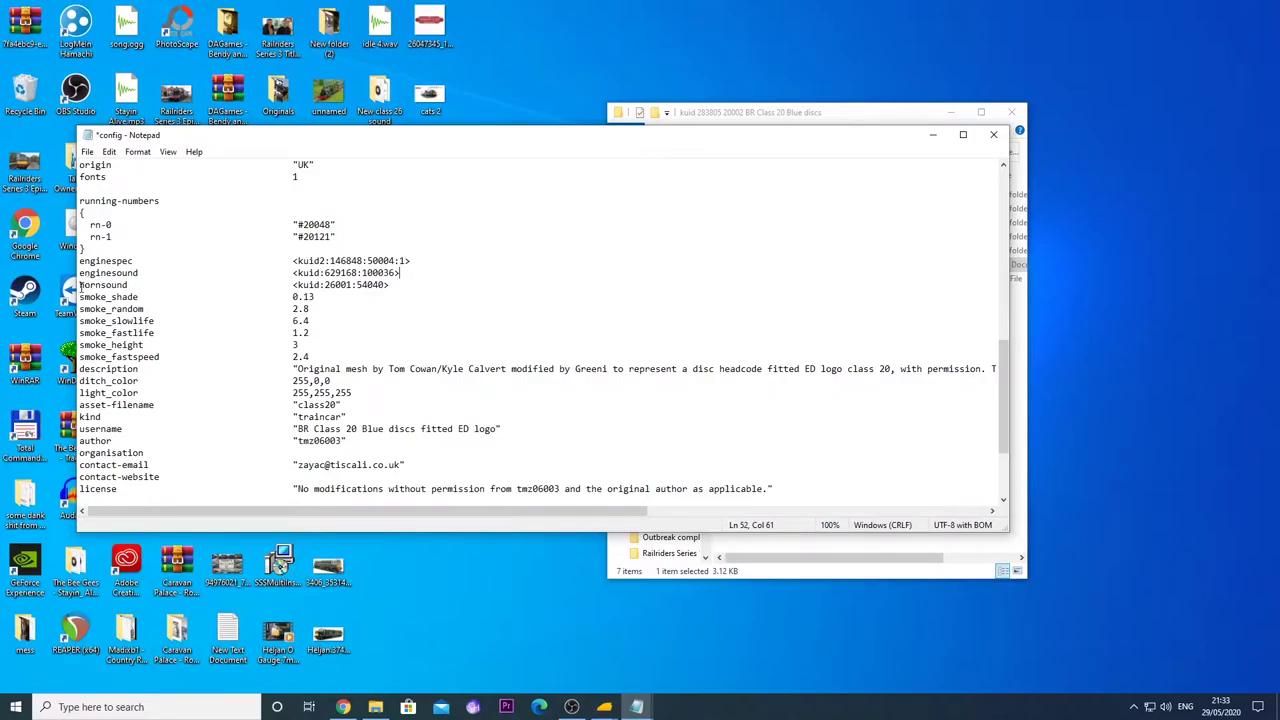
left_click_drag(79, 285, 79, 296)
left_click(204, 291)
Save and close the config and its folder, and submit the edits to BR Class 20 Blue discs fitted ED logo.
left_click(87, 151)
left_click(142, 212)
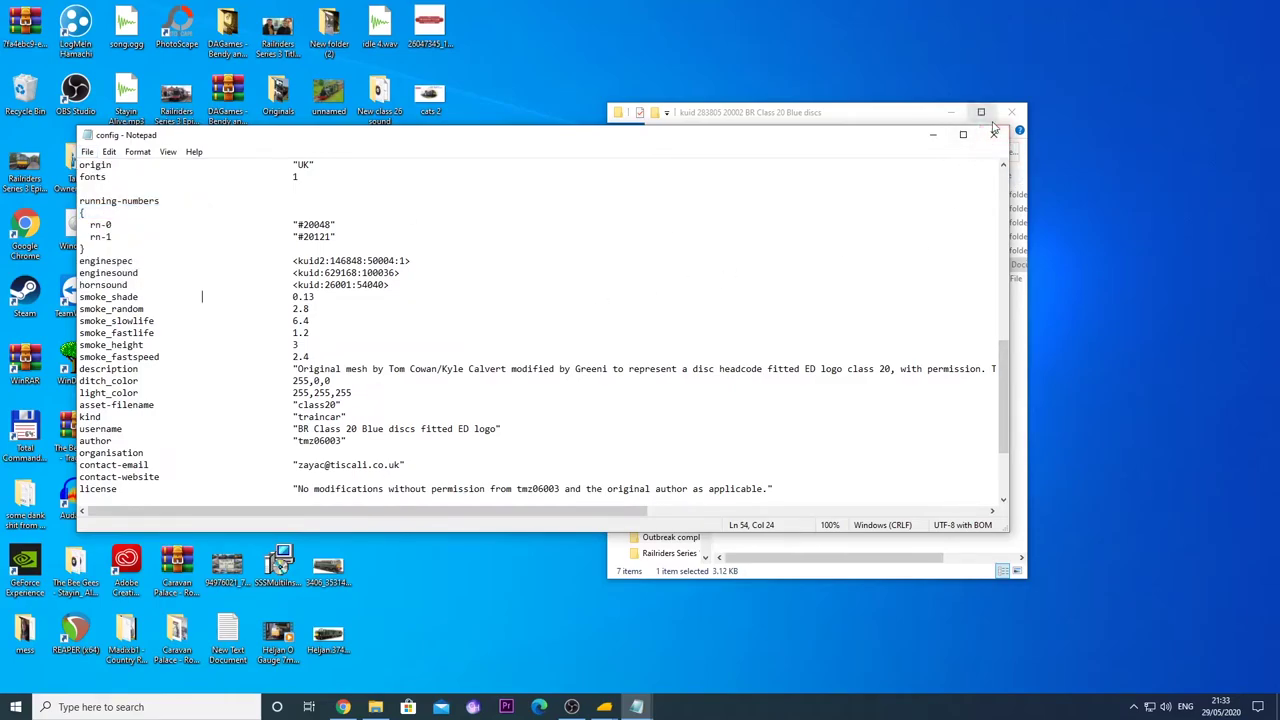
left_click(993, 134)
left_click(1008, 114)
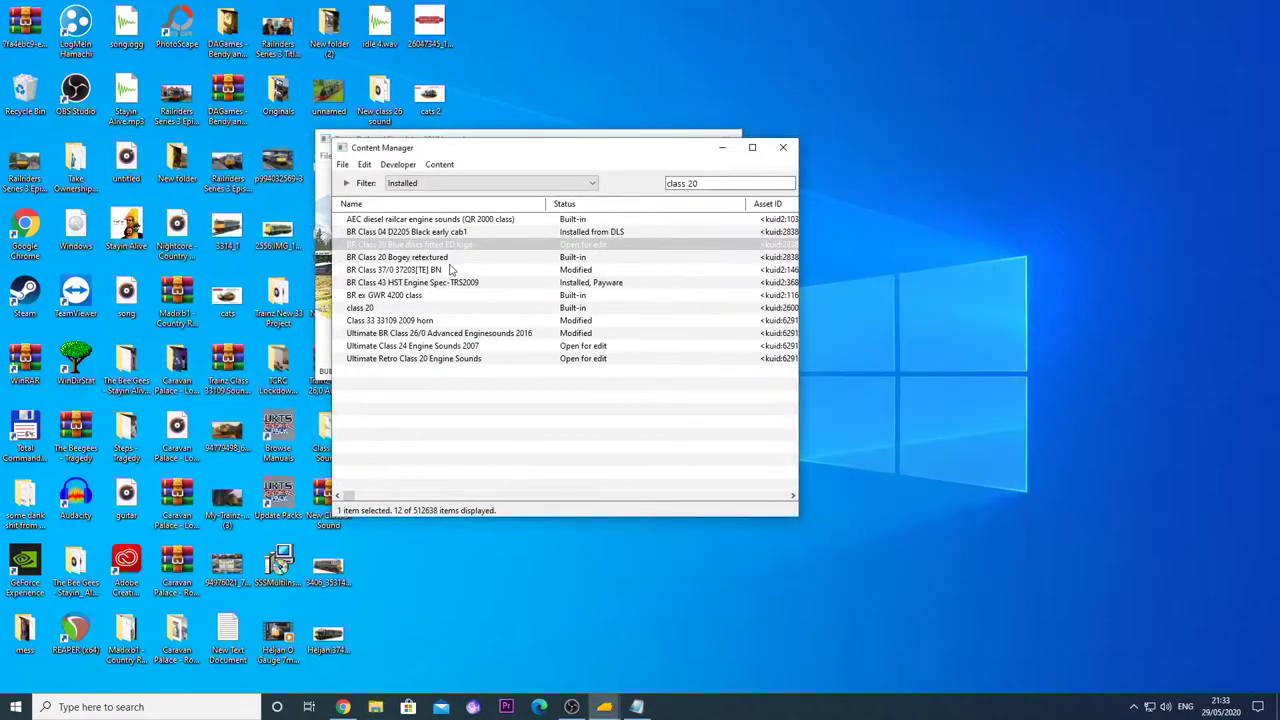
right_click(460, 250)
left_click(510, 403)
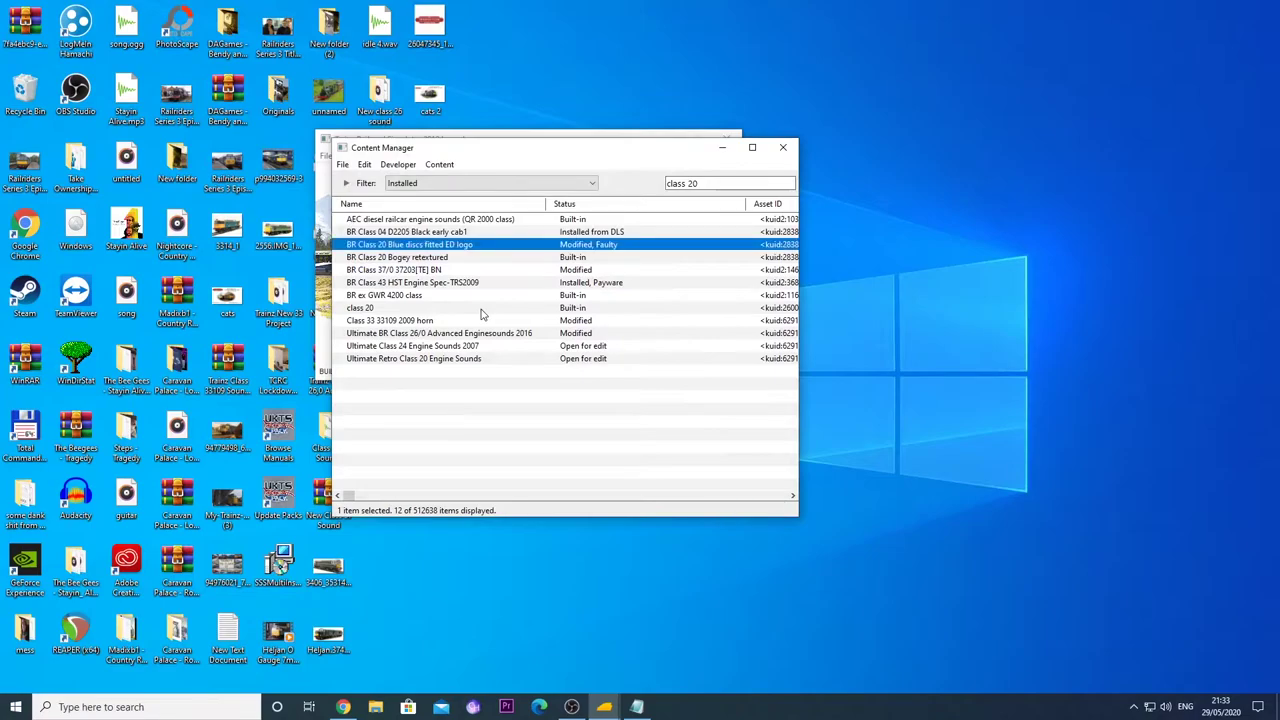
Revert the faulty BR Class 20 Blue discs fitted ED logo asset to its original version.
left_click(416, 258)
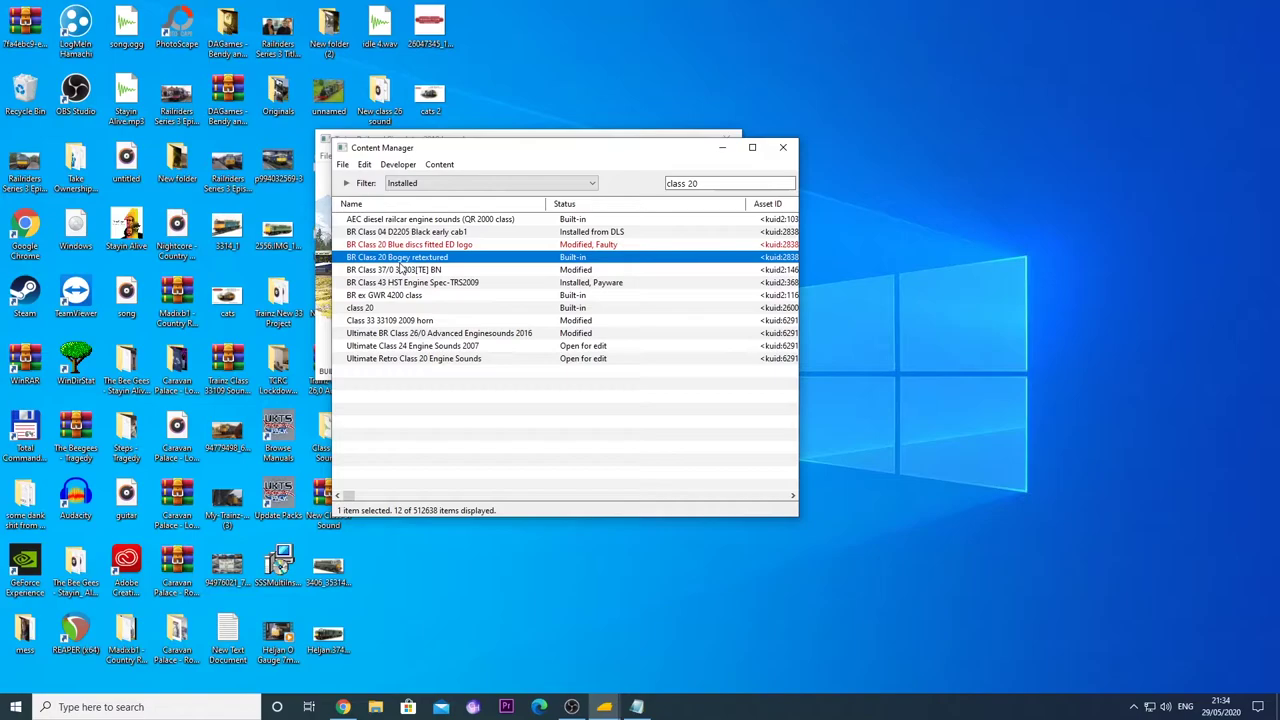
right_click(453, 245)
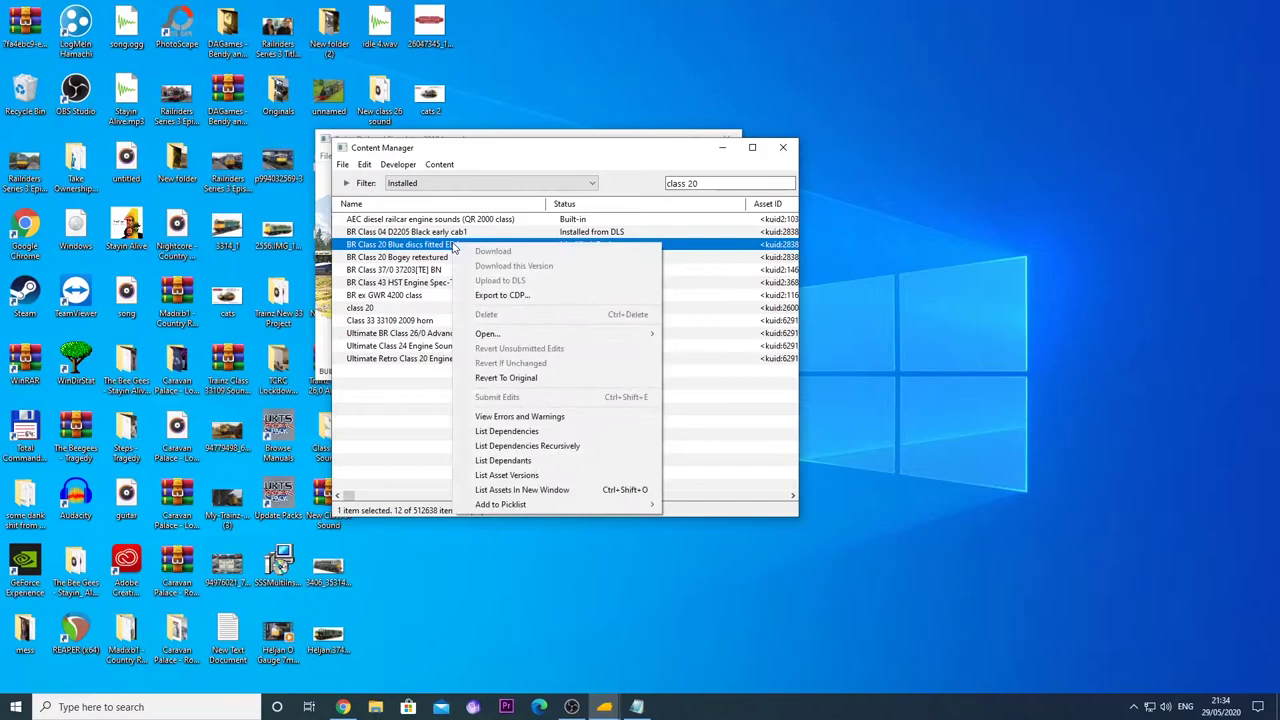
left_click(503, 380)
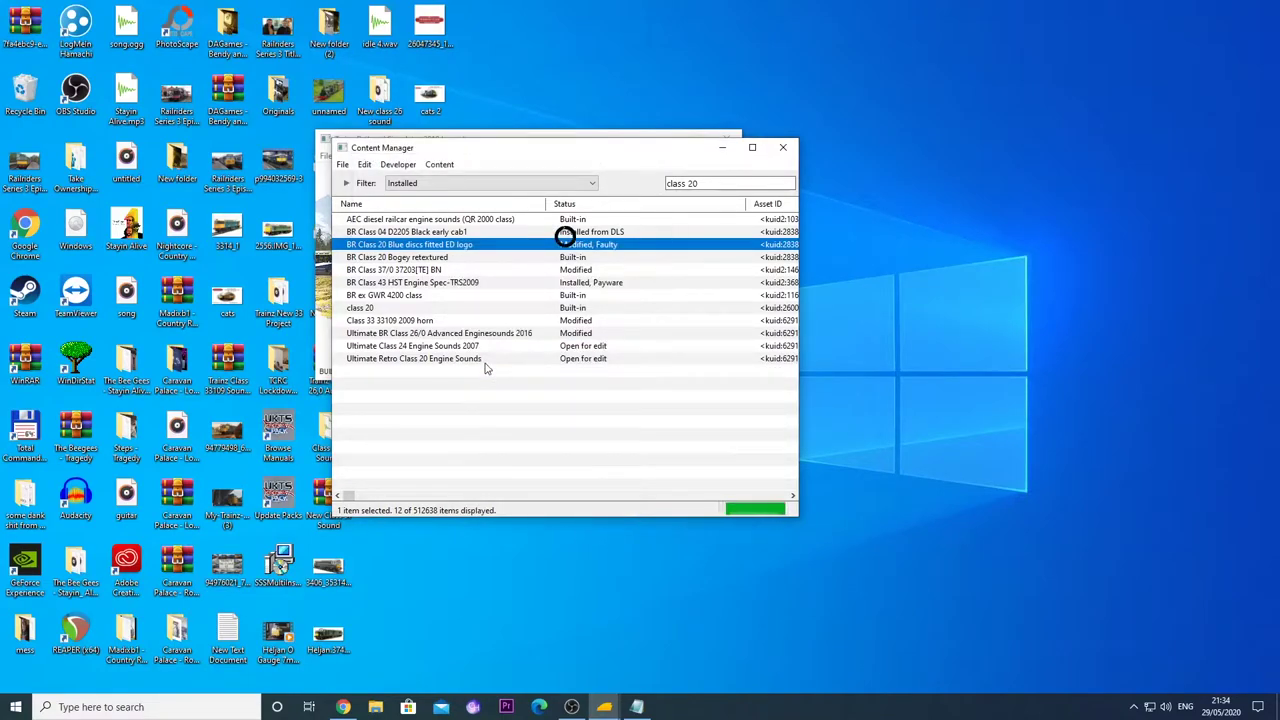
right_click(460, 248)
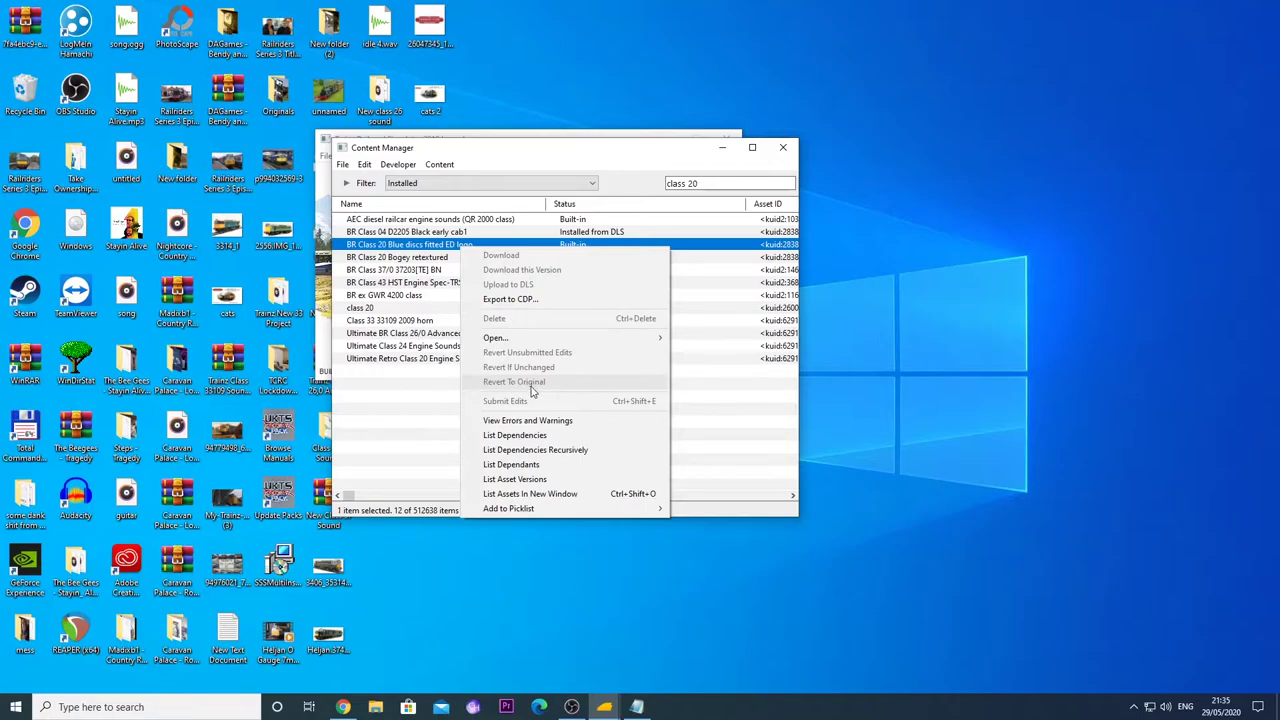
left_click(406, 450)
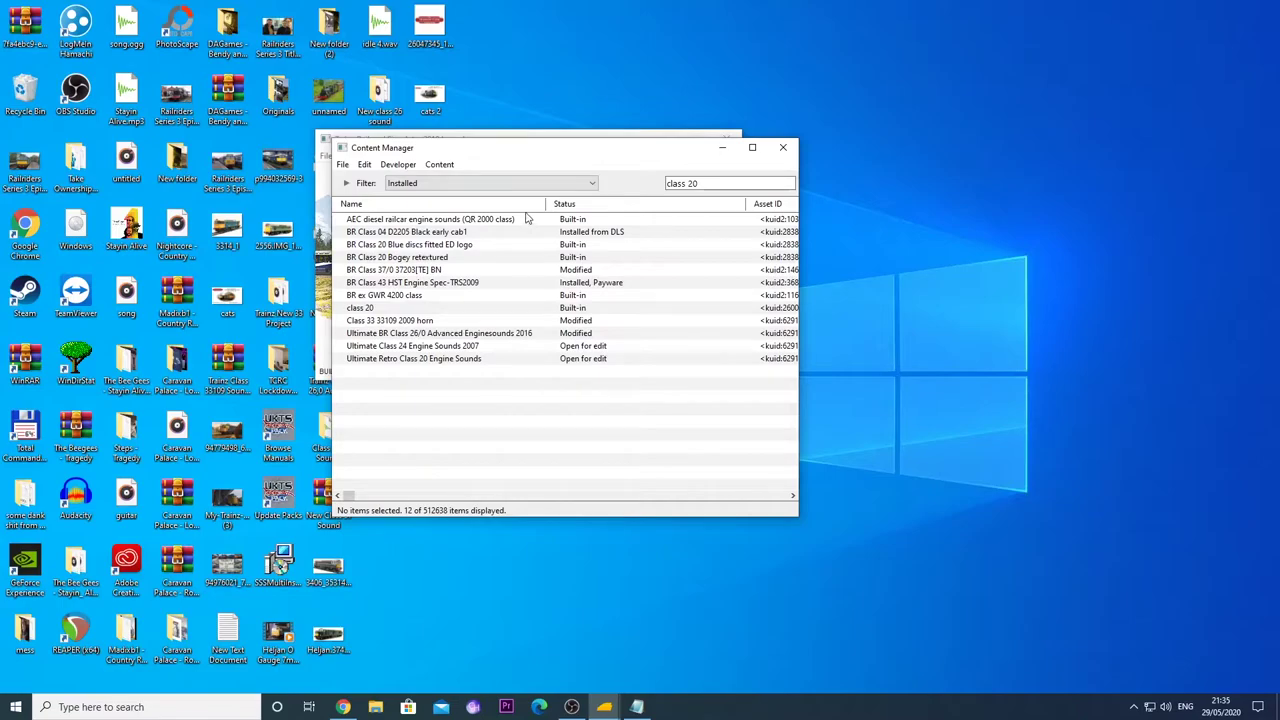
Filter the asset list to My Content and search for class 33.
left_click(445, 183)
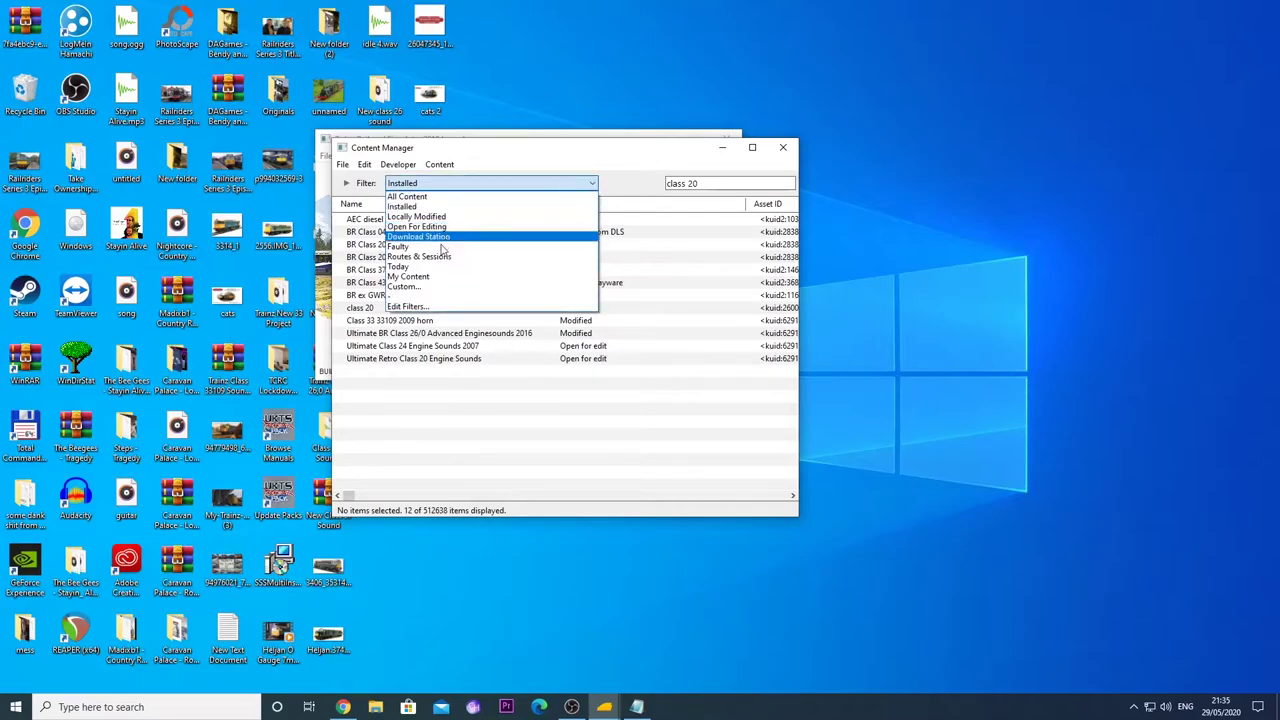
left_click(426, 277)
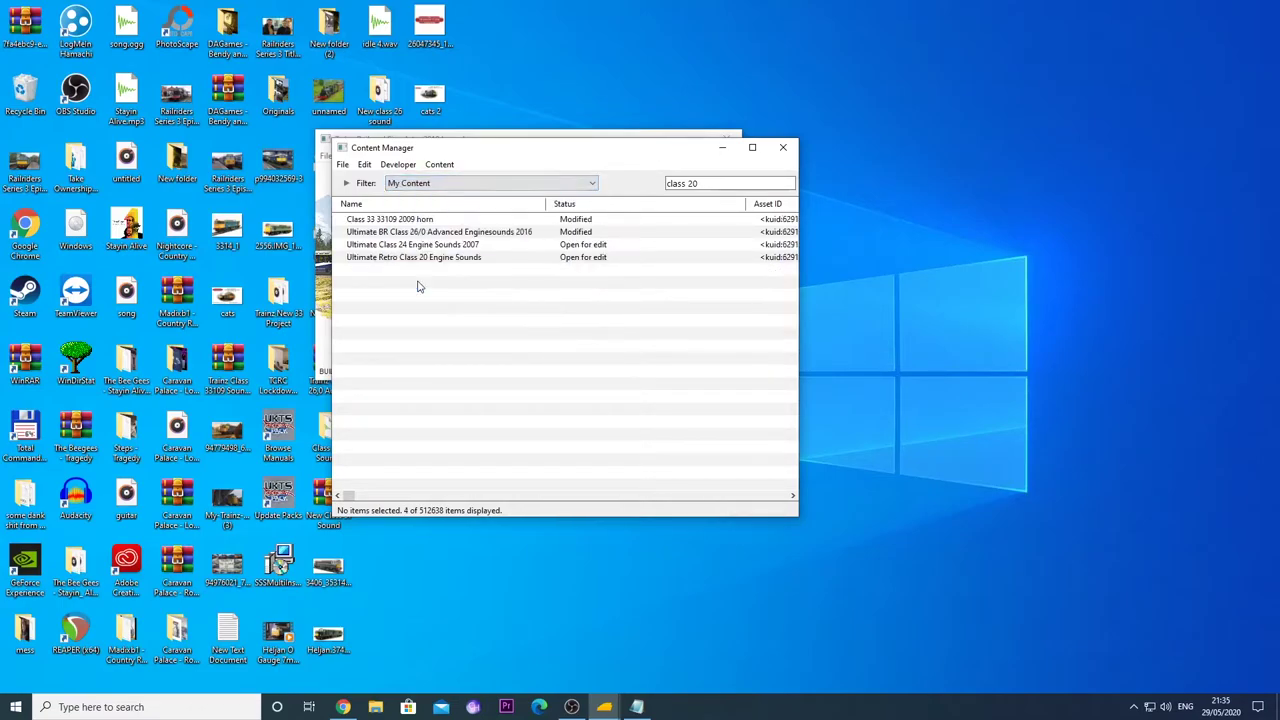
left_click(688, 183)
double_click(689, 183)
type("33")
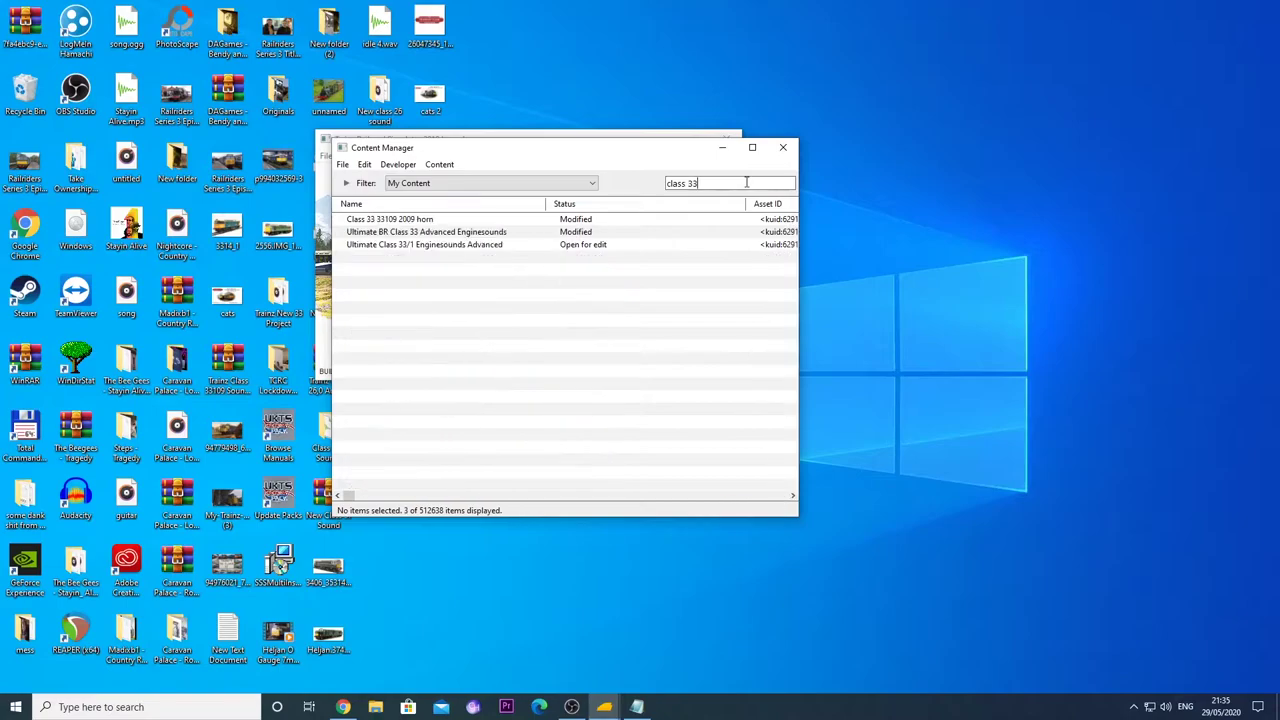
Show the Ultimate BR Class 33 Advanced Enginesounds asset in File Explorer and open its config file.
right_click(495, 232)
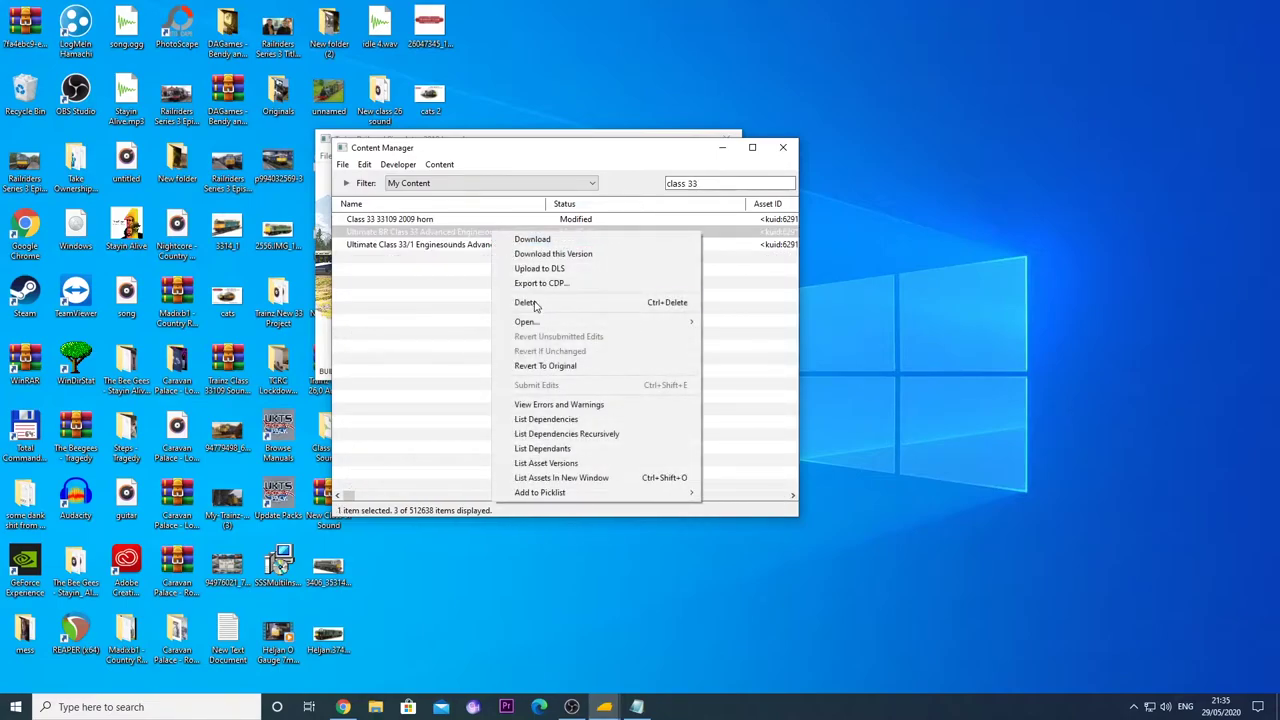
mouse_move(640, 322)
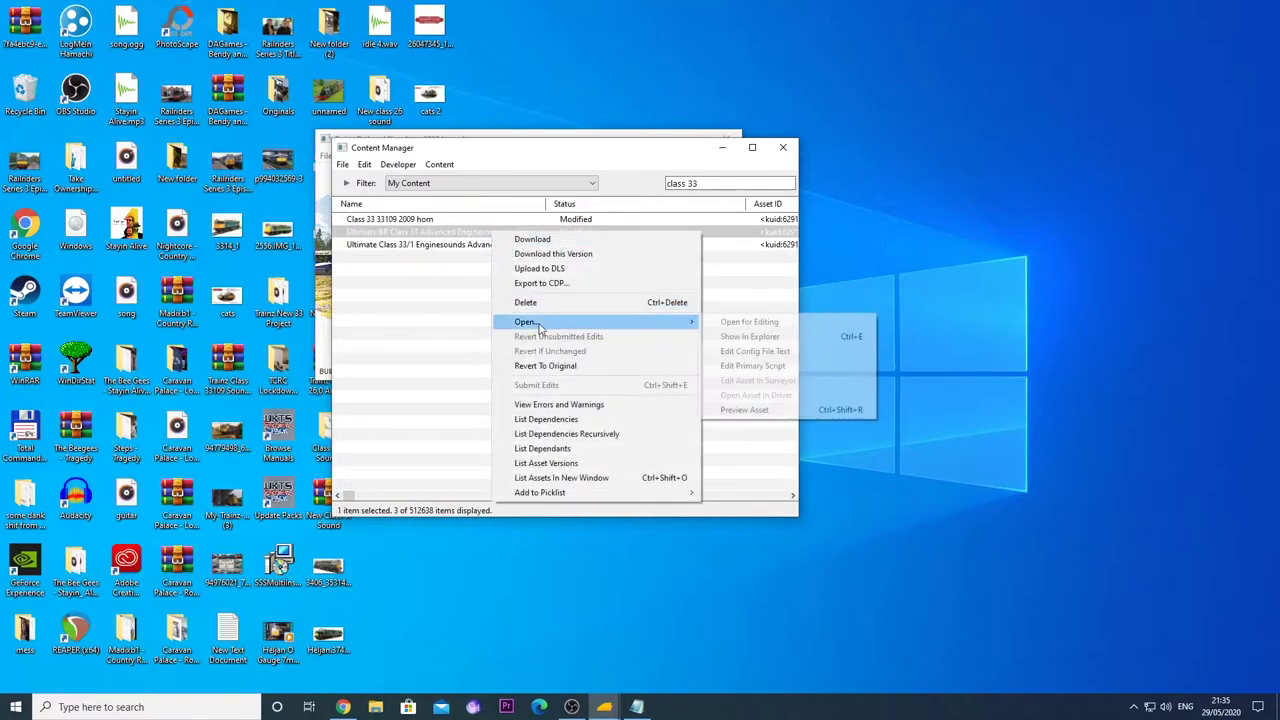
left_click(742, 340)
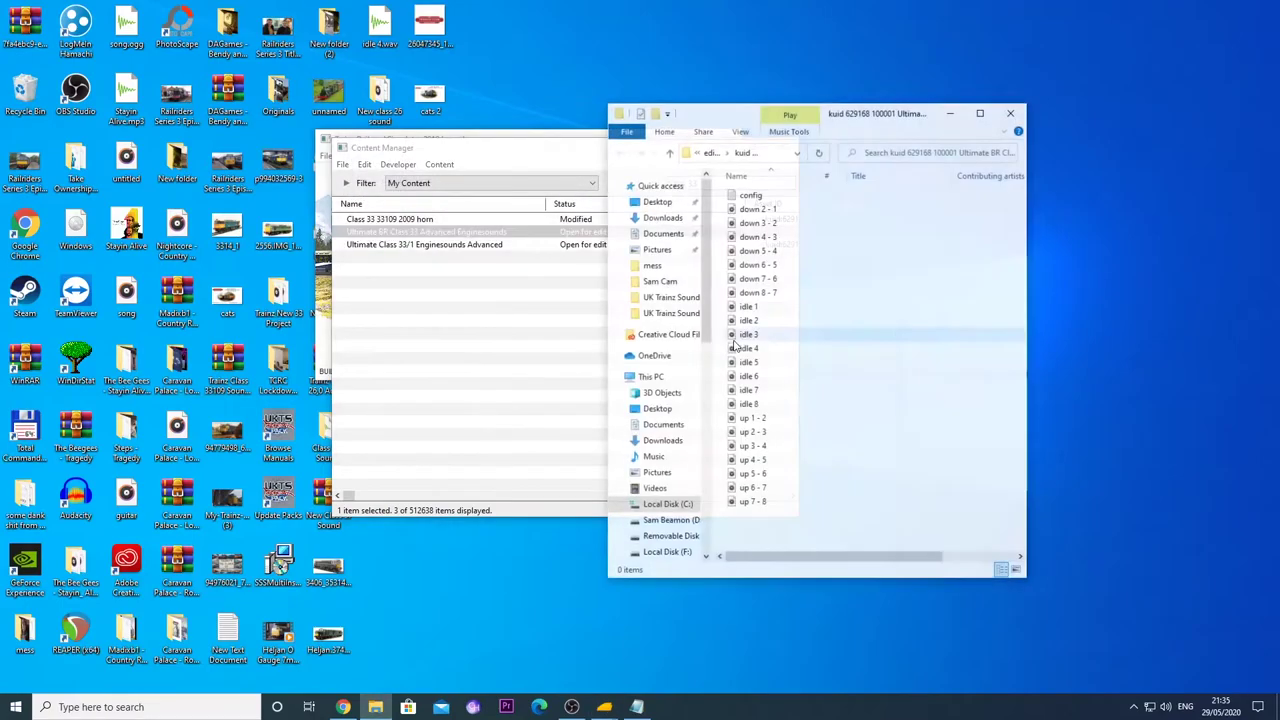
double_click(750, 194)
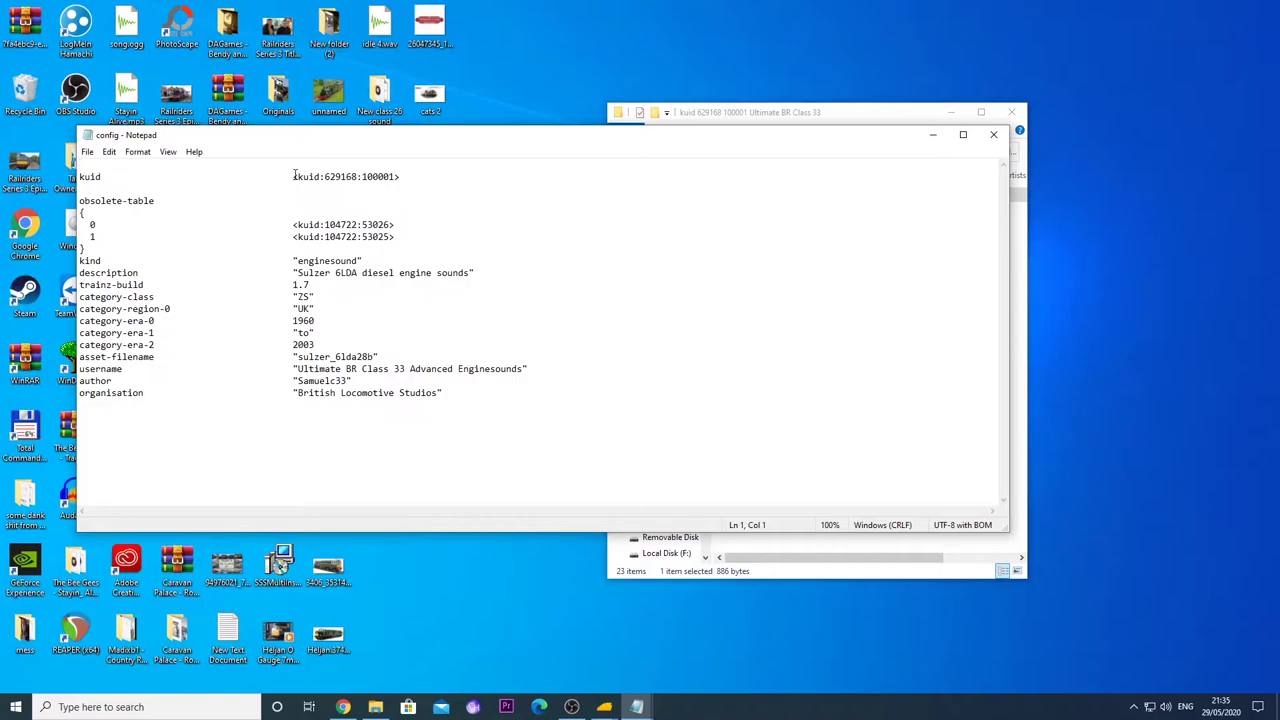
Copy the sound asset's kuid <kuid:629168:100001> and close its config and folder.
left_click_drag(294, 176, 405, 184)
right_click(405, 184)
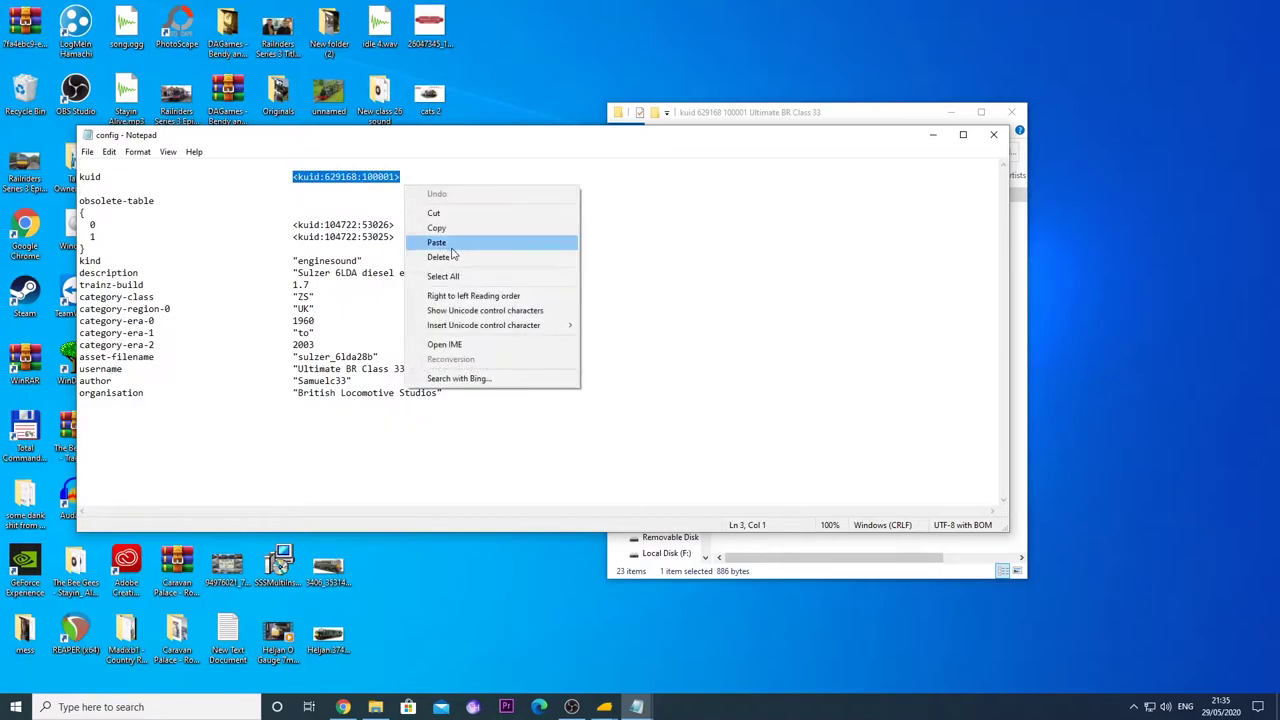
left_click(420, 228)
left_click(993, 134)
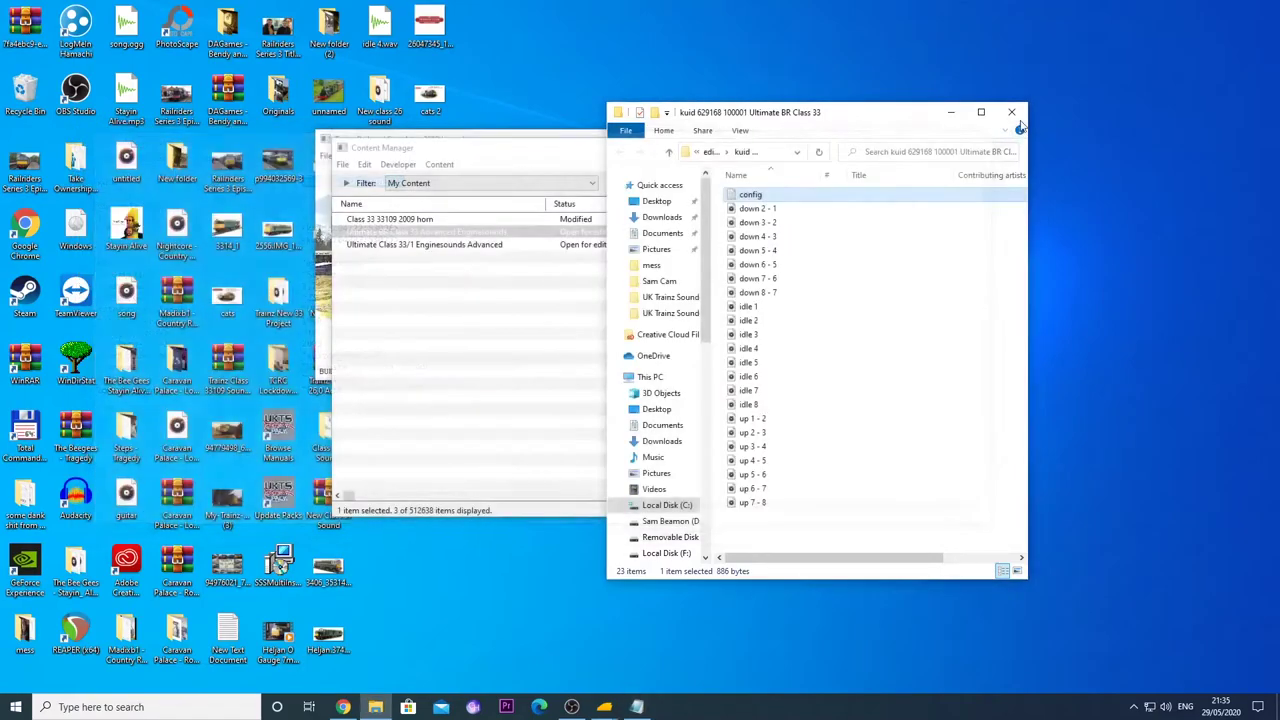
left_click(1011, 110)
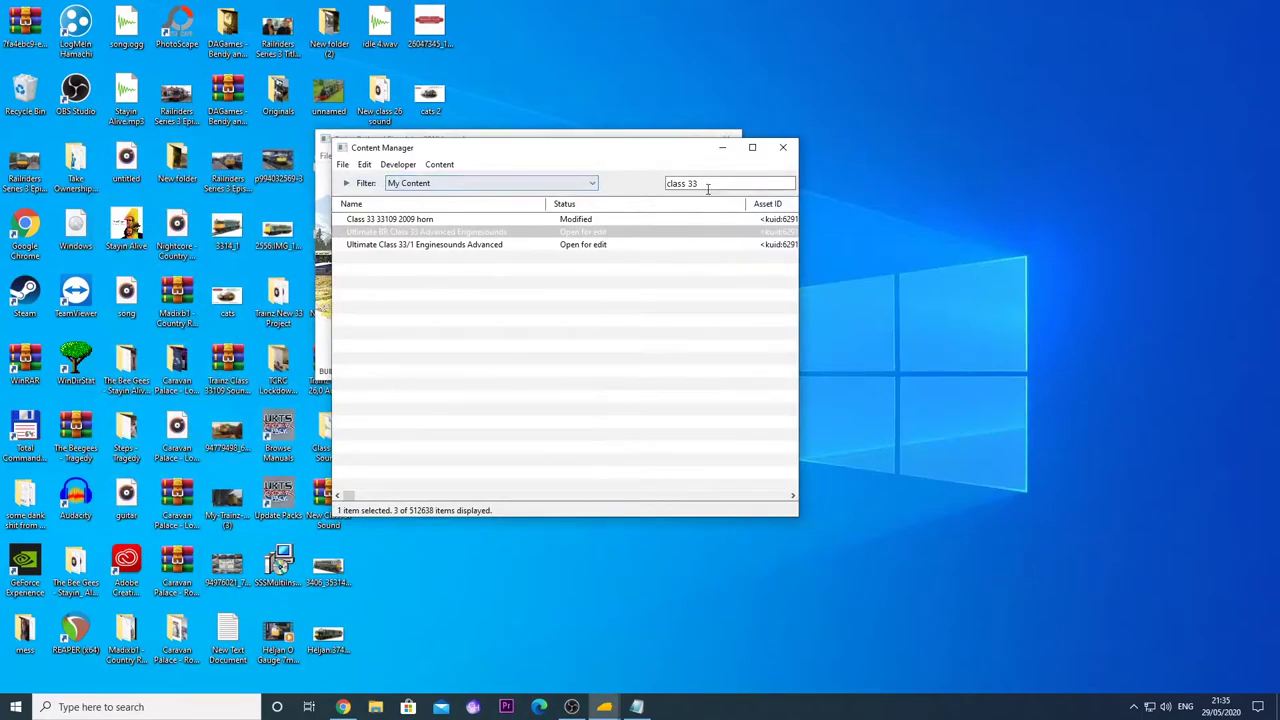
Filter the class 33 assets to Installed and view the details of BR Class 33/2 Blue.
left_click(506, 183)
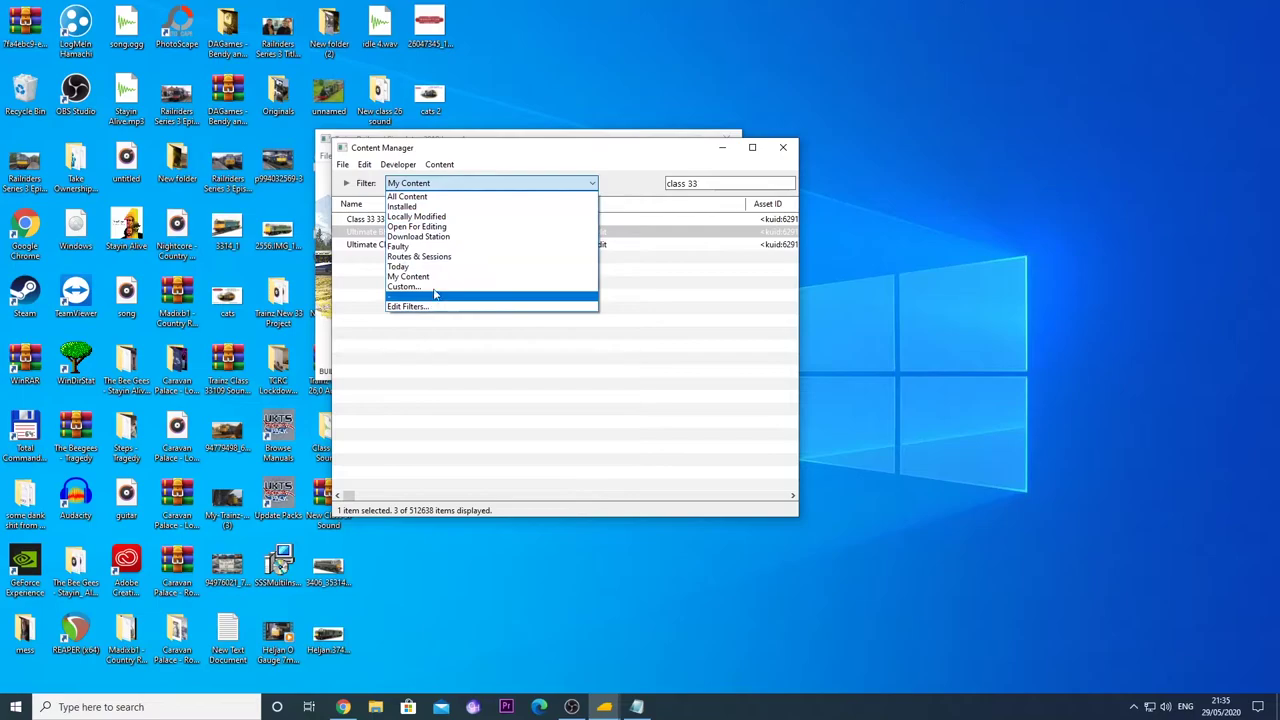
left_click(433, 208)
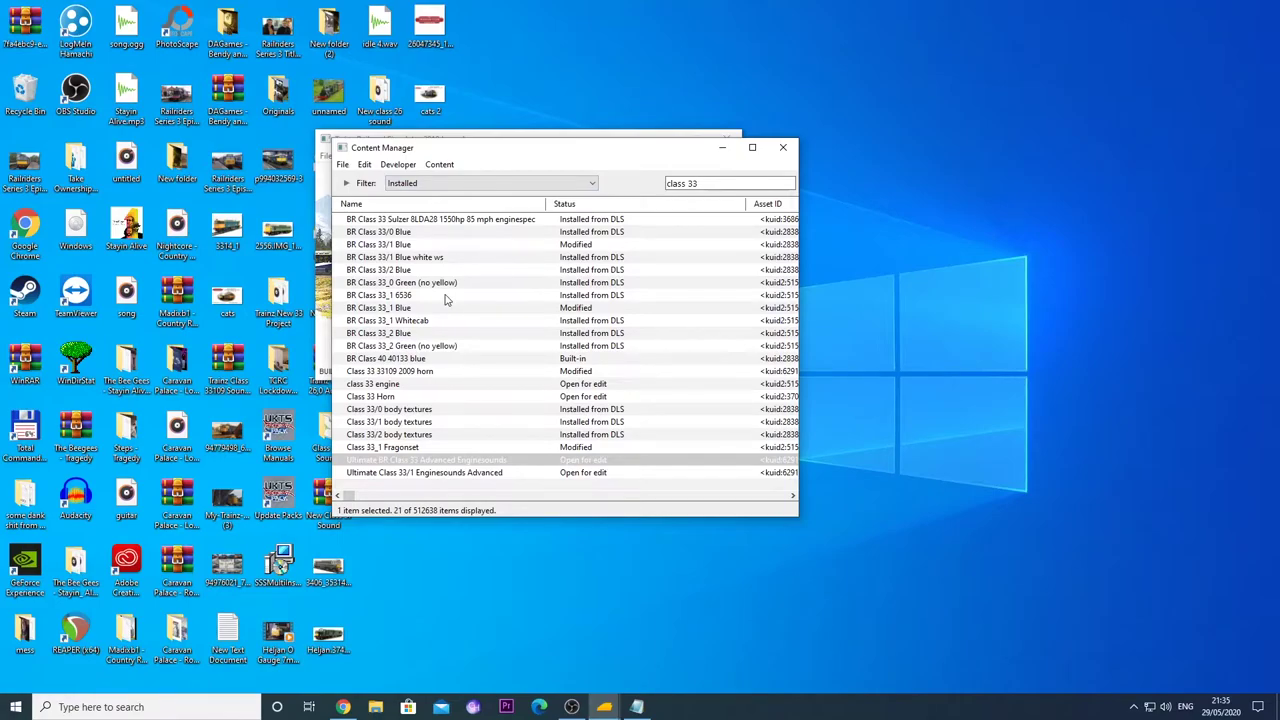
double_click(405, 270)
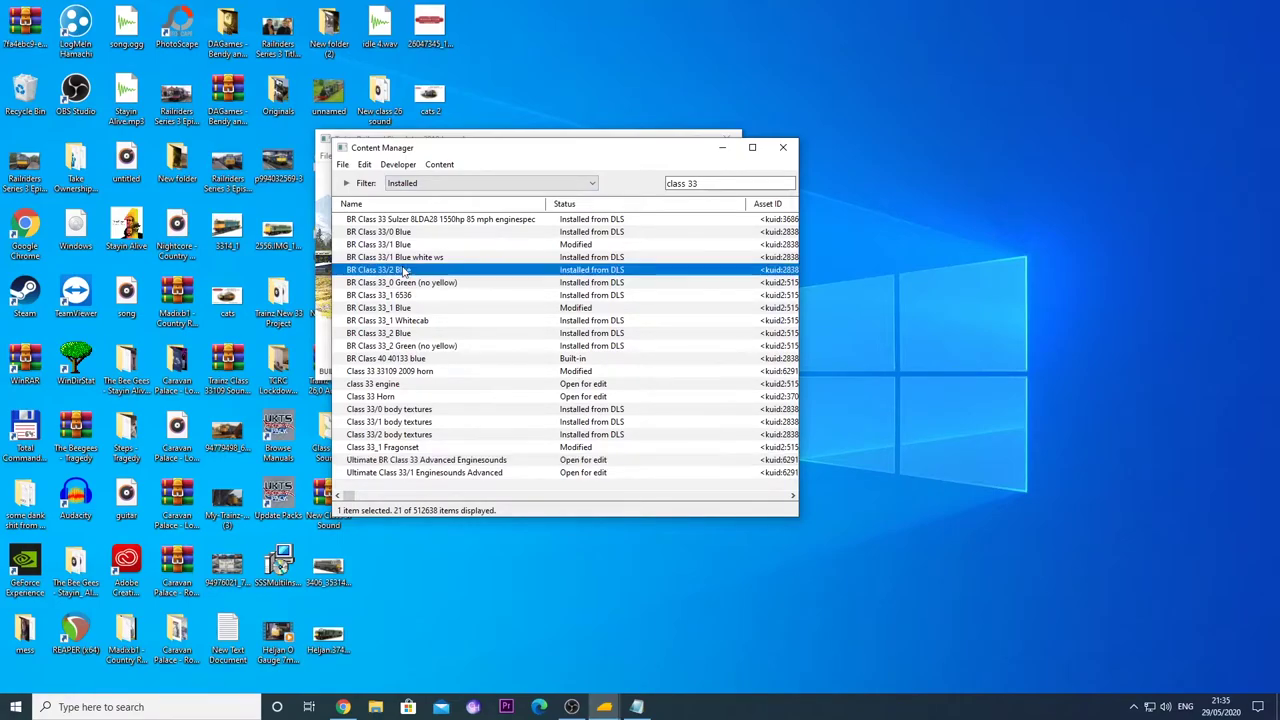
left_click(950, 45)
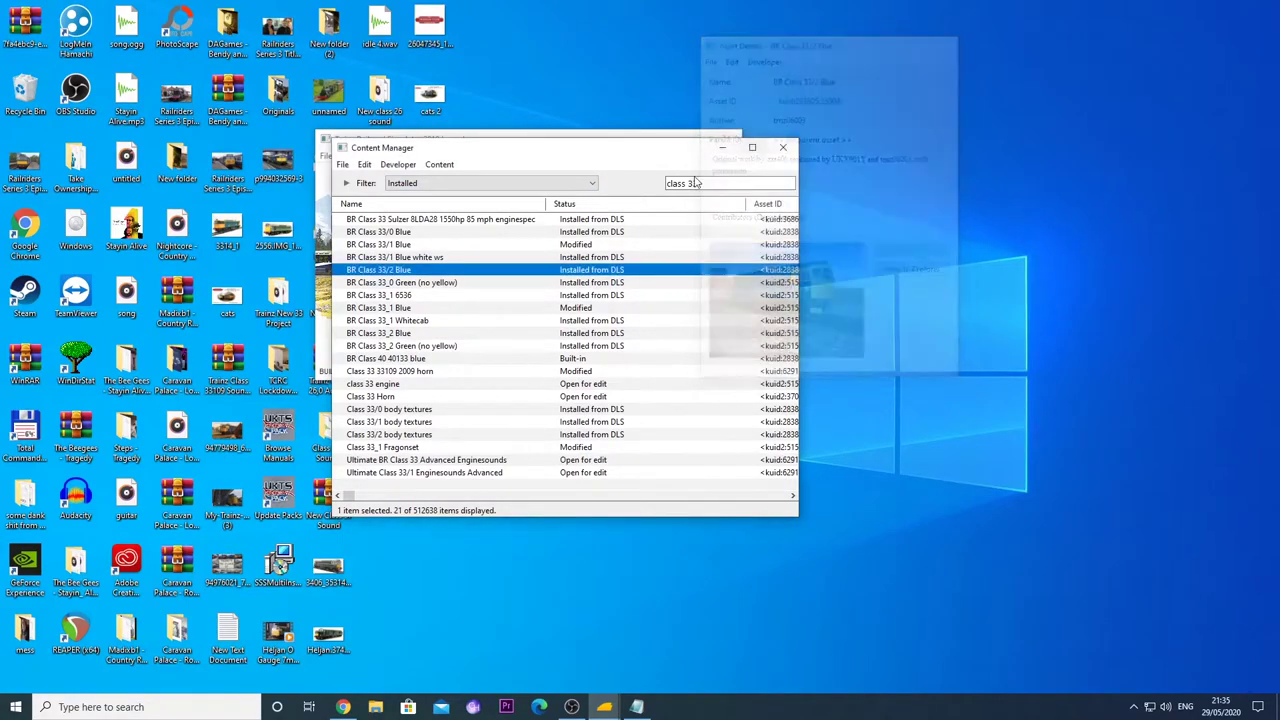
Show the BR Class 33_0 Green (no yellow) asset in File Explorer and open its config file.
right_click(410, 283)
mouse_move(461, 375)
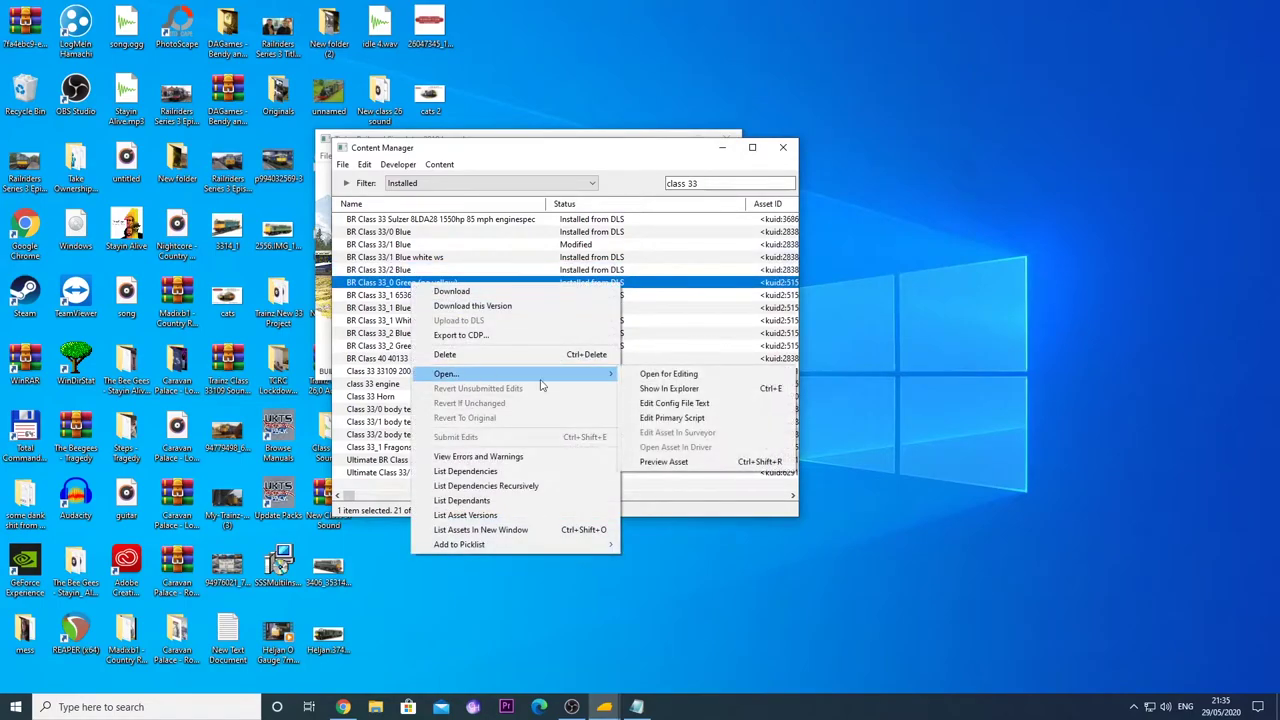
left_click(688, 400)
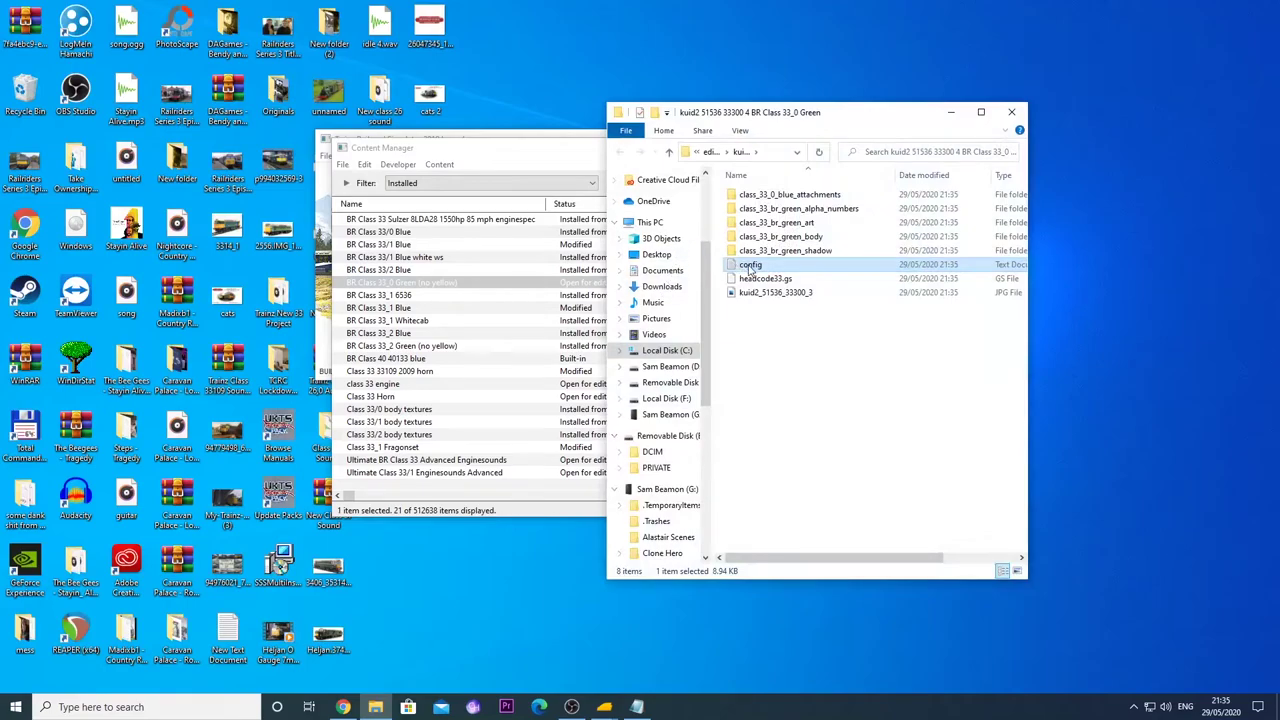
double_click(750, 266)
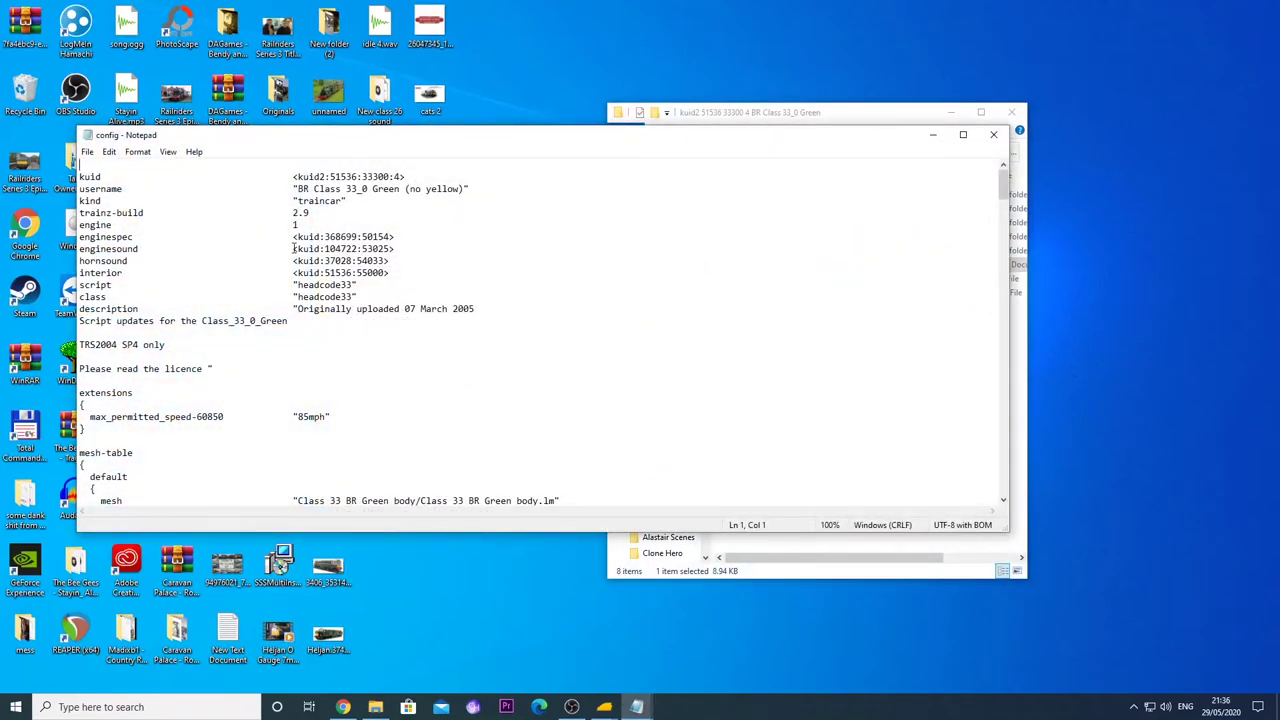
Replace the enginesound value with the copied <kuid:629168:100001>, remove the extra blank line and save the config.
left_click_drag(293, 248, 397, 249)
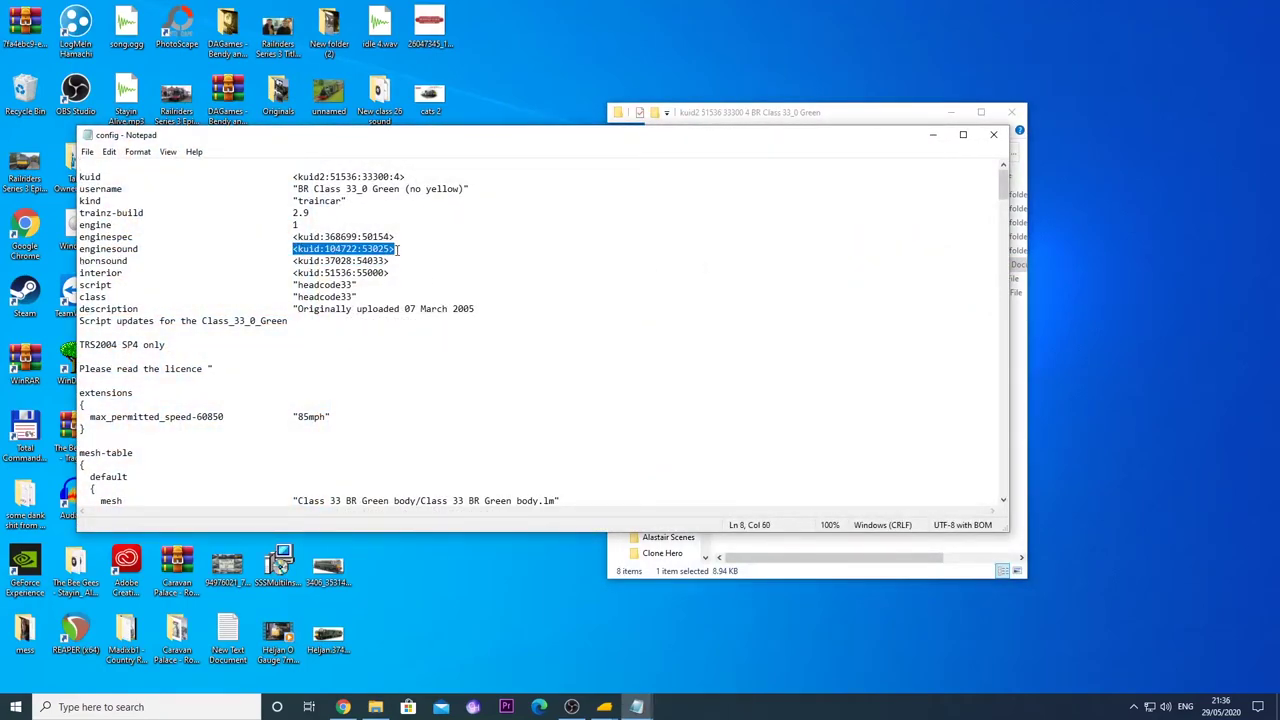
right_click(397, 250)
left_click(436, 310)
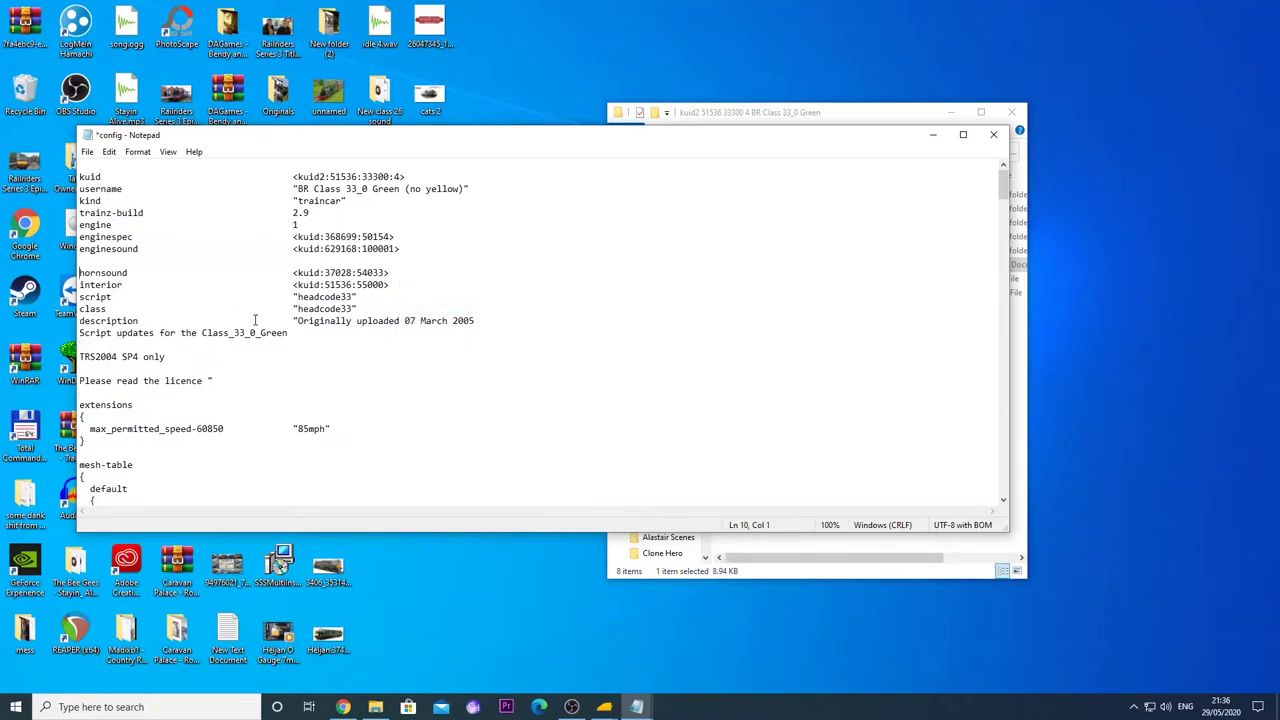
key("Delete")
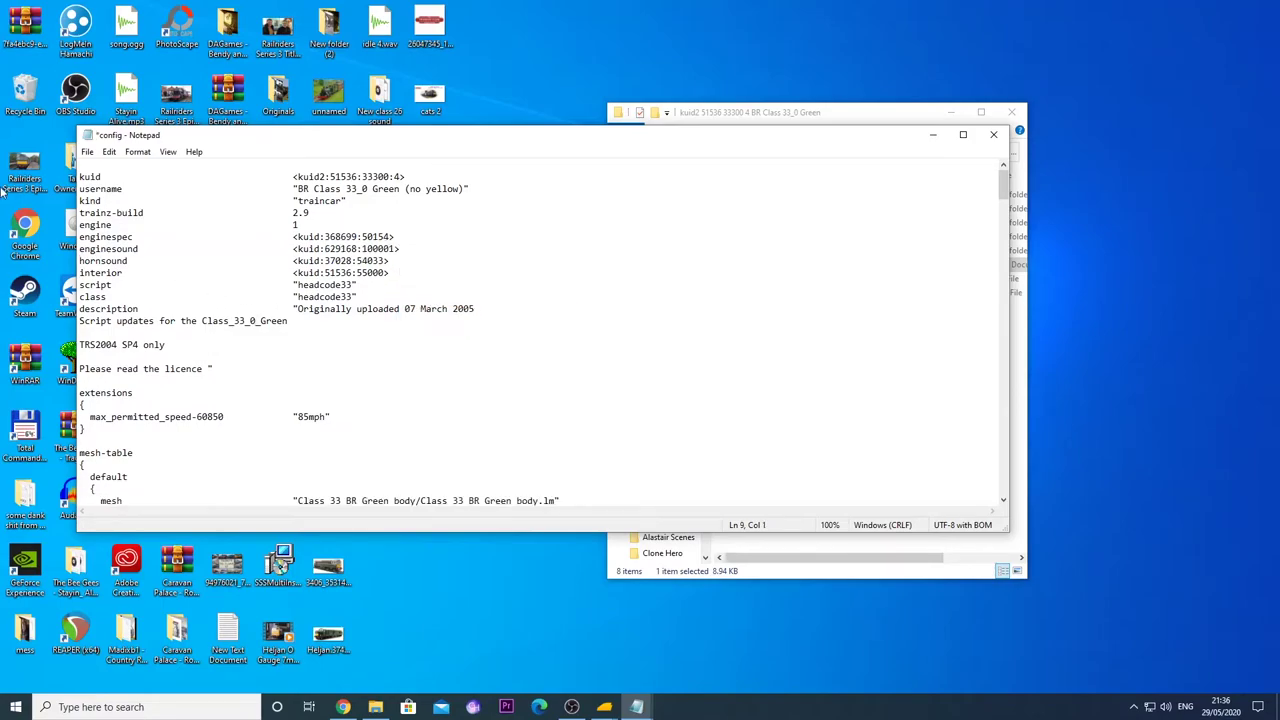
left_click(104, 152)
mouse_move(88, 152)
left_click(130, 210)
left_click_drag(293, 252, 423, 251)
left_click(426, 251)
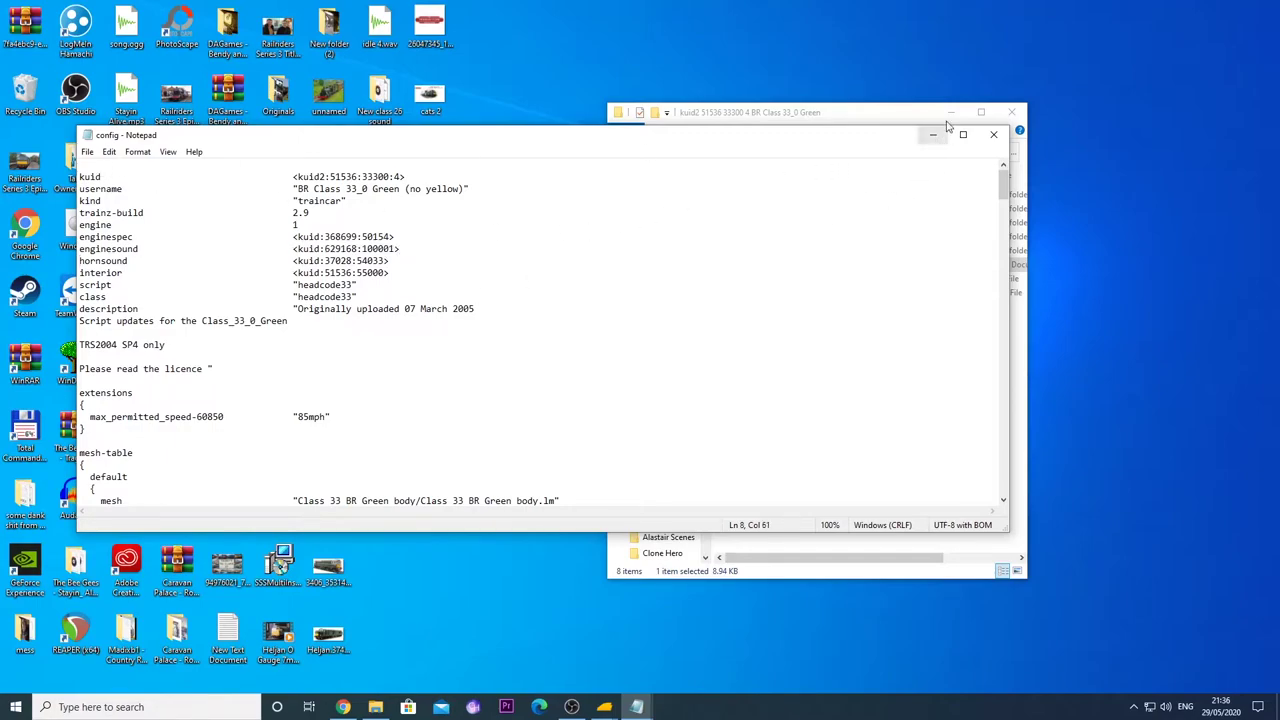
Close the BR Class 33_0 Green config, the Content Manager and the asset's folder window.
left_click(990, 135)
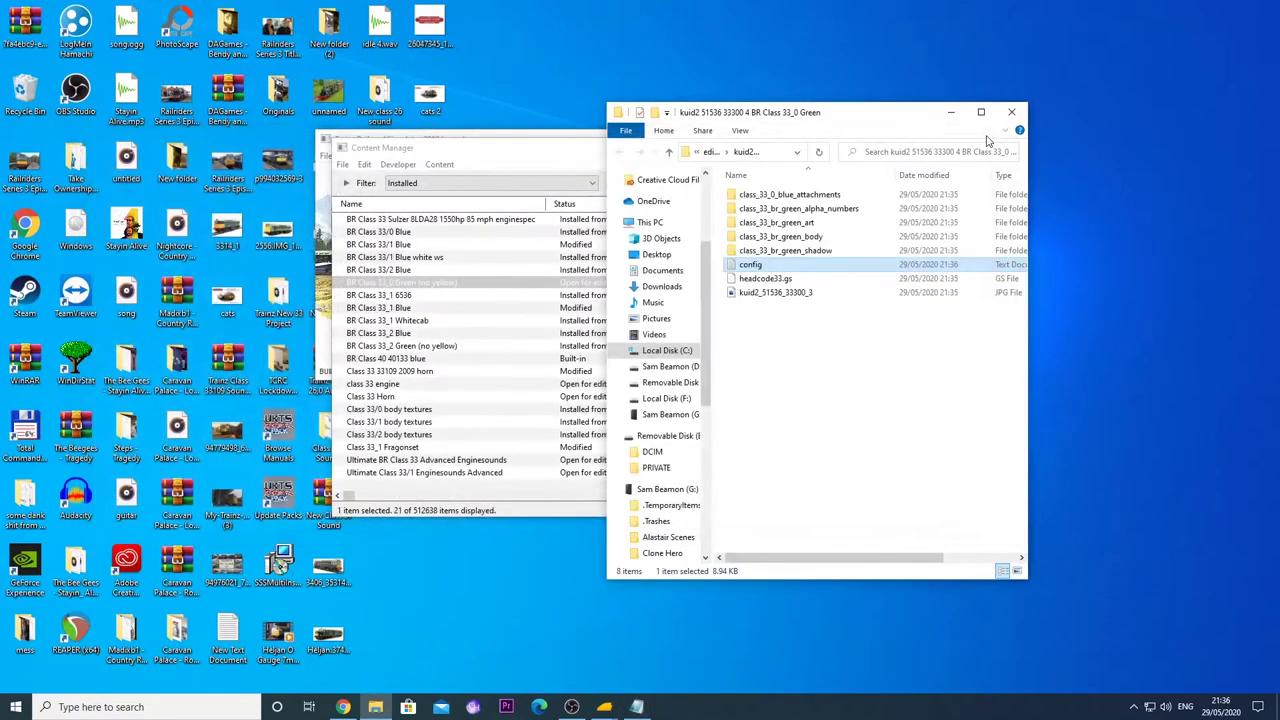
left_click(480, 150)
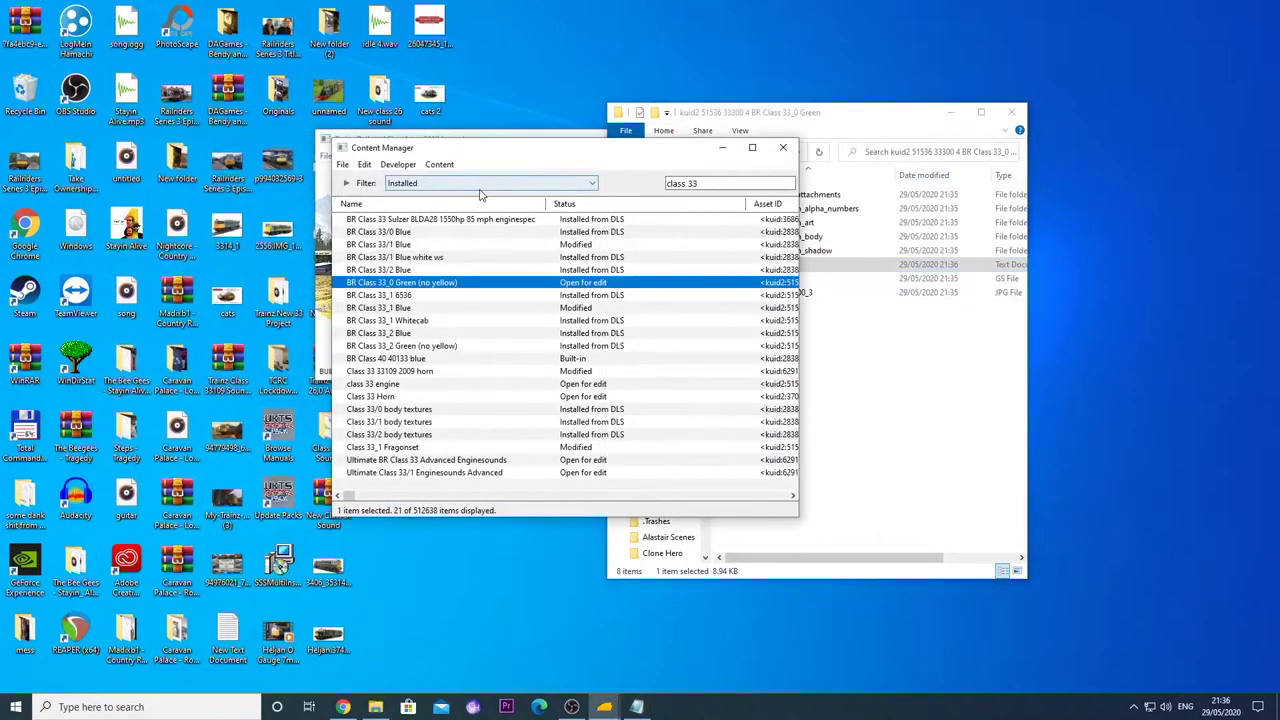
left_click(784, 150)
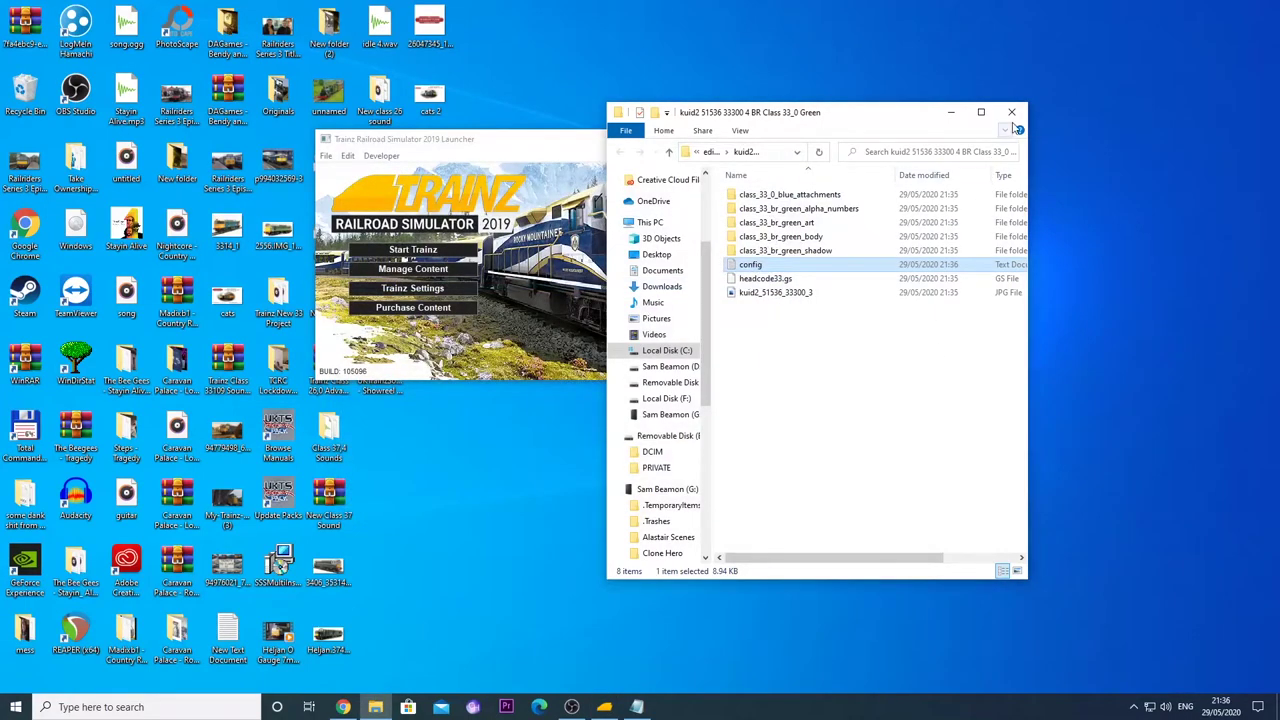
left_click(1012, 111)
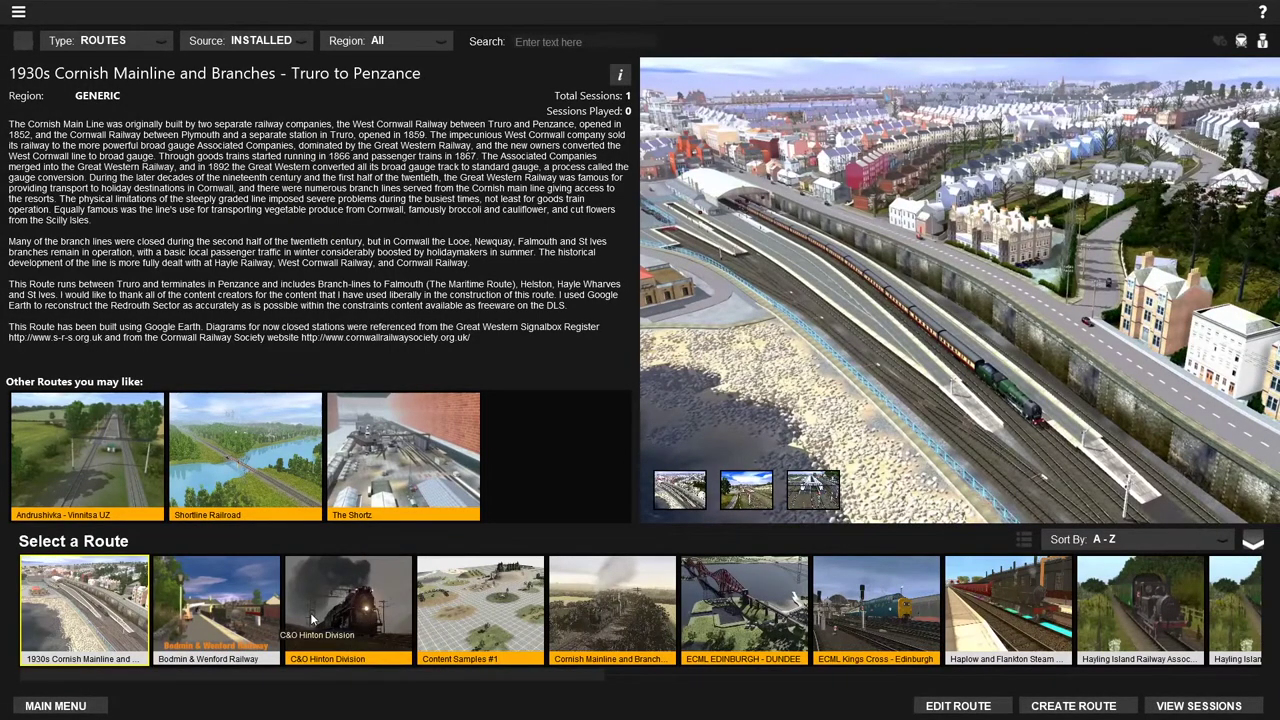
Open the Bodmin & Wenford Railway route for editing and pick BR Class 33_0 Green (no yellow) as the train to add.
left_click(263, 614)
double_click(263, 614)
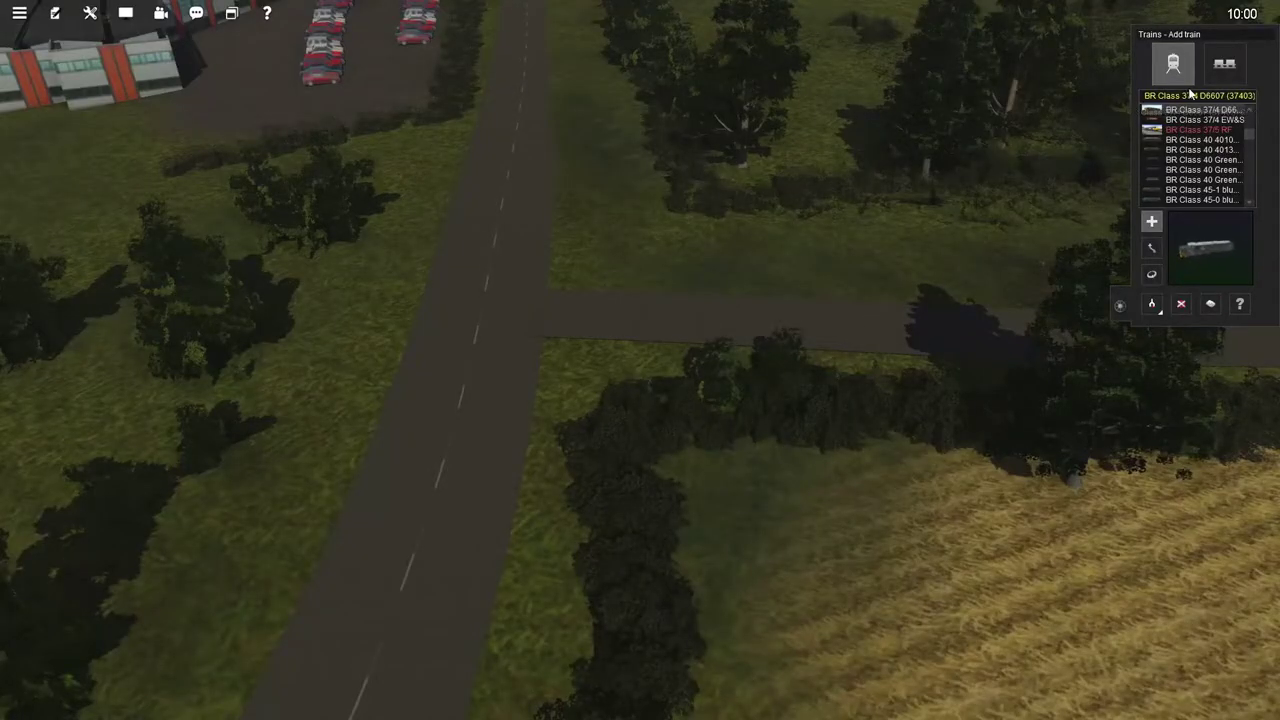
type("BR")
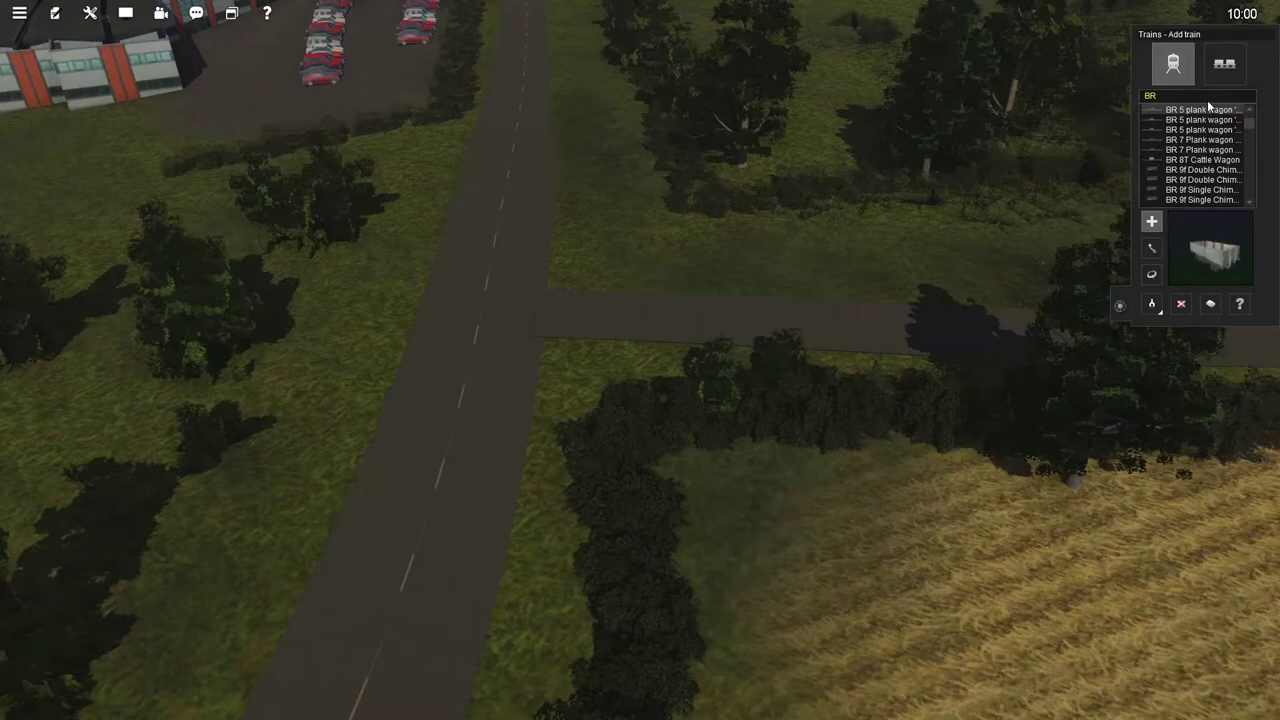
type(" Class 33")
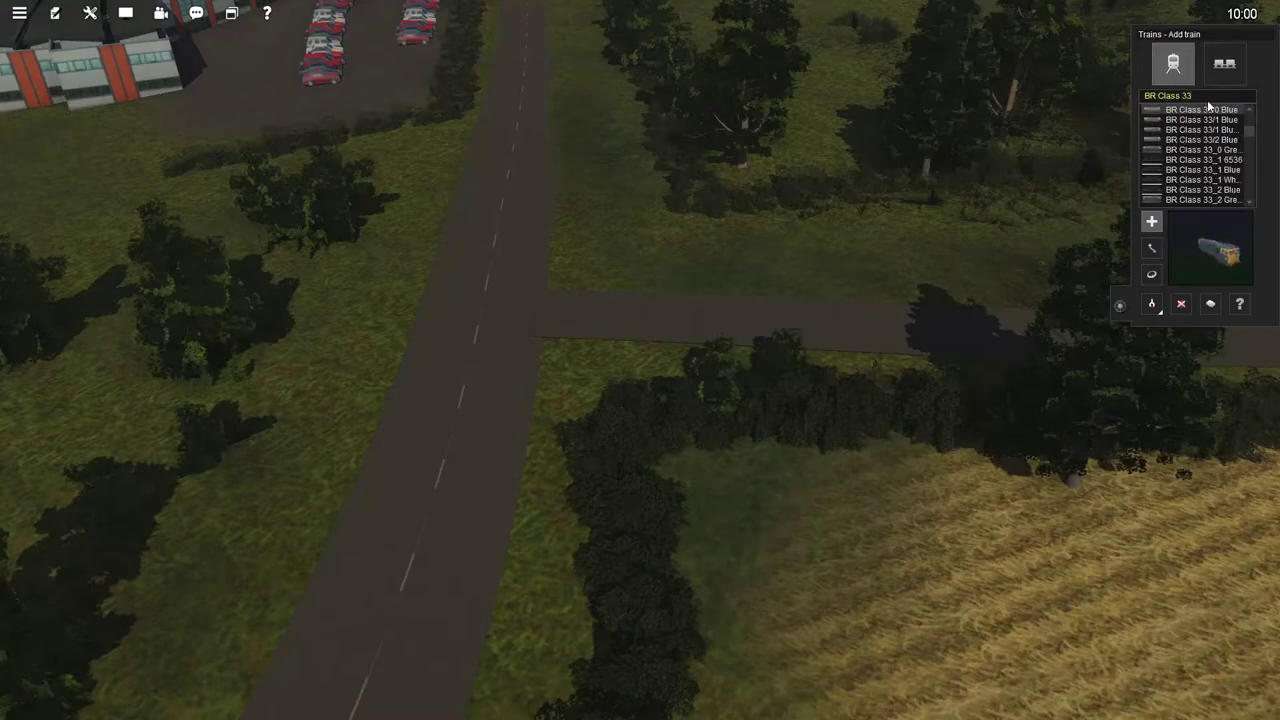
left_click(1214, 149)
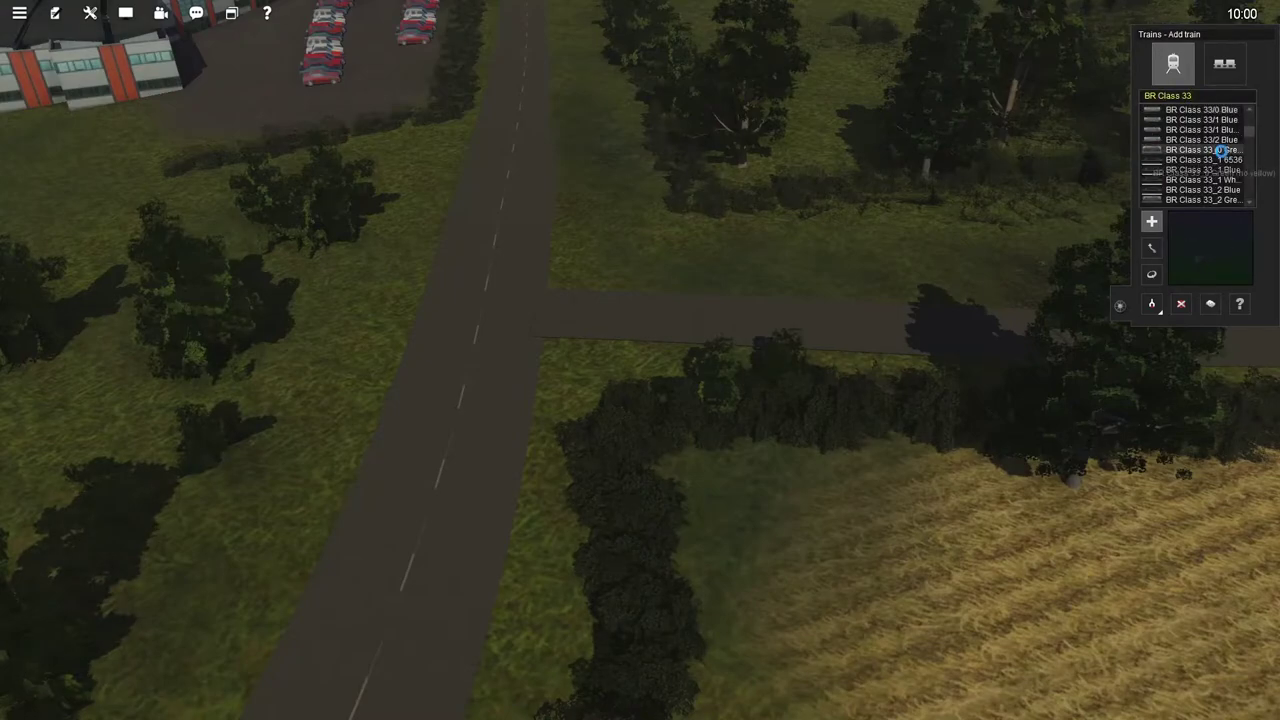
Place BR Class 33_0 Green (no yellow) on the track beside the station platform, and delete it again.
key("9")
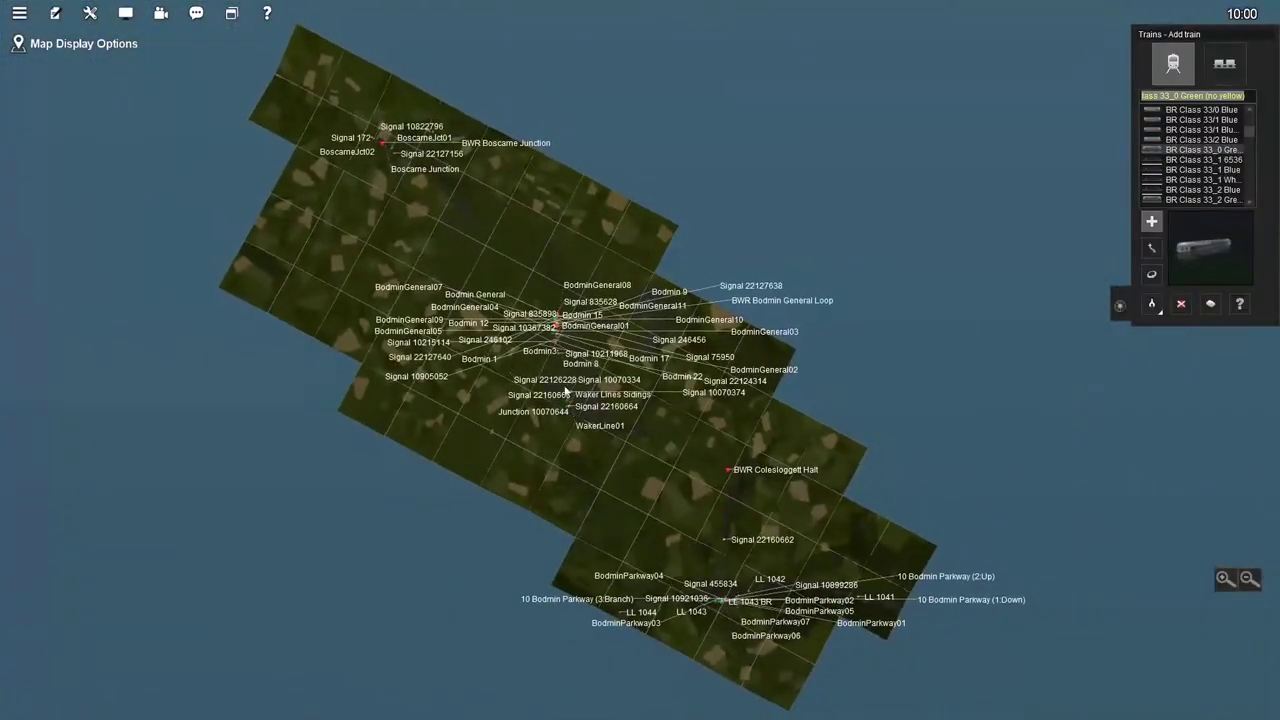
left_click_drag(567, 392, 757, 525)
scroll(645, 348, "up", 5)
scroll(645, 348, "up", 5)
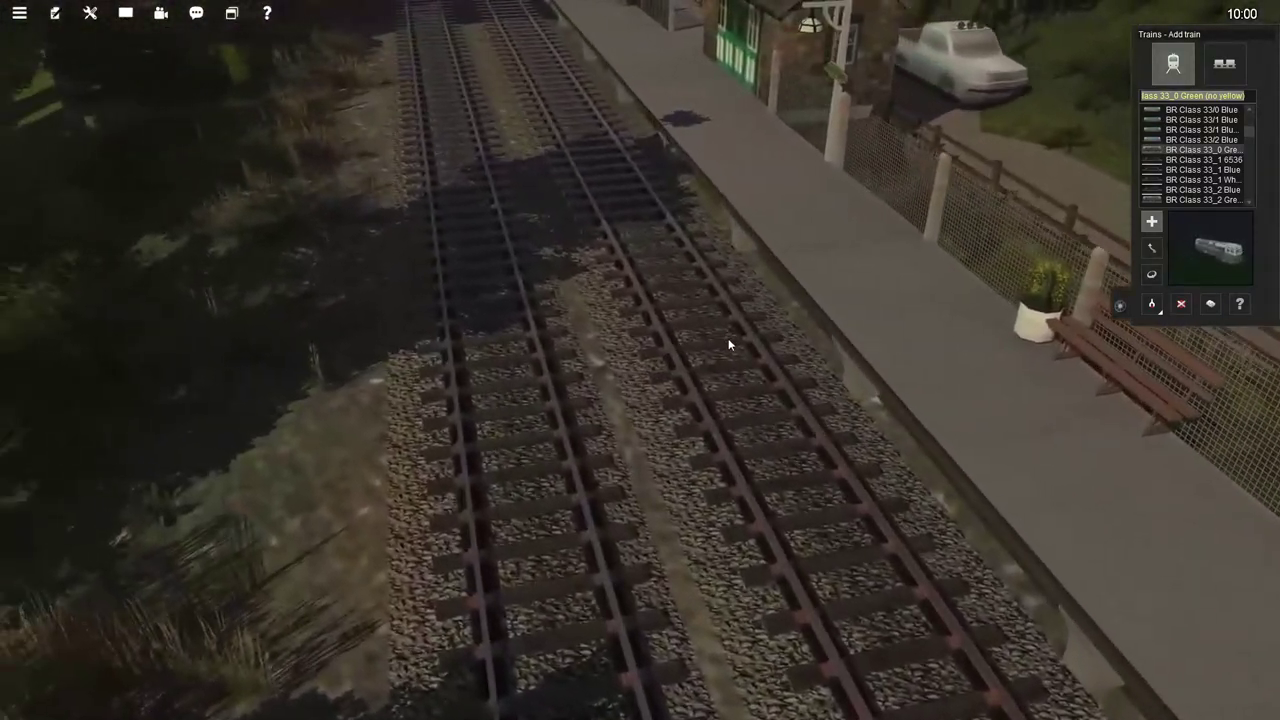
left_click(850, 519)
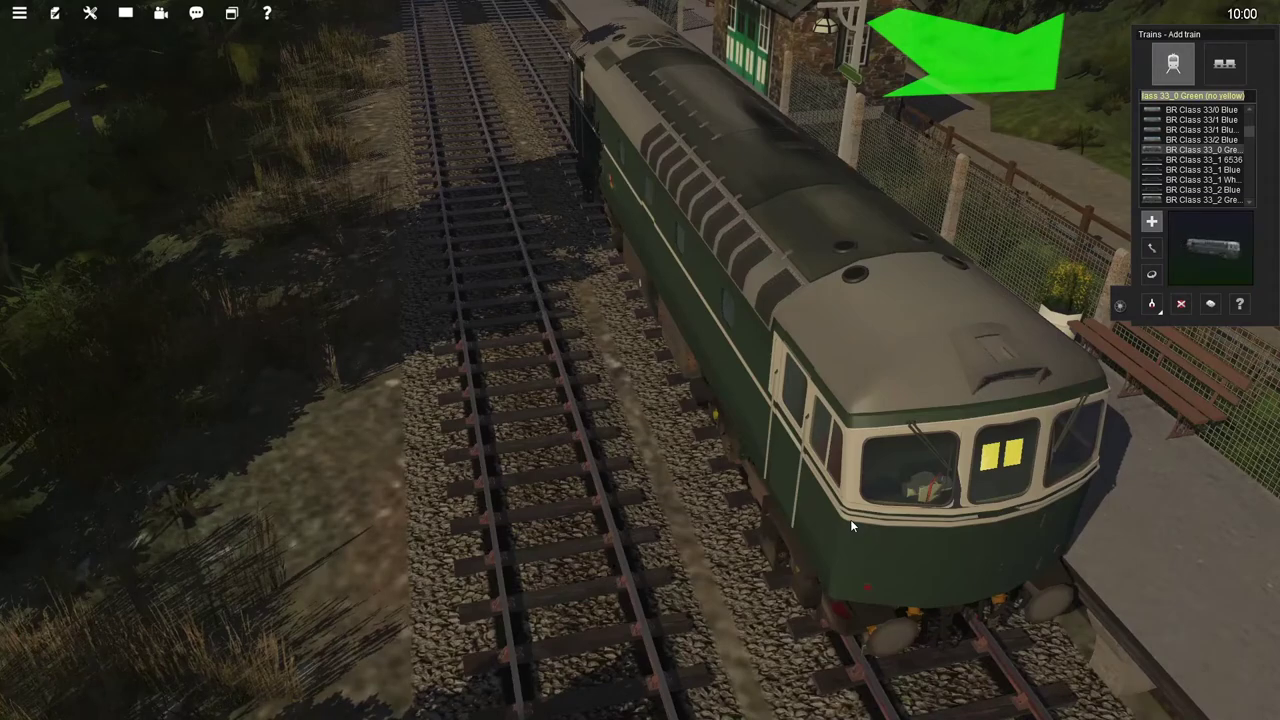
key("d")
left_click(892, 317)
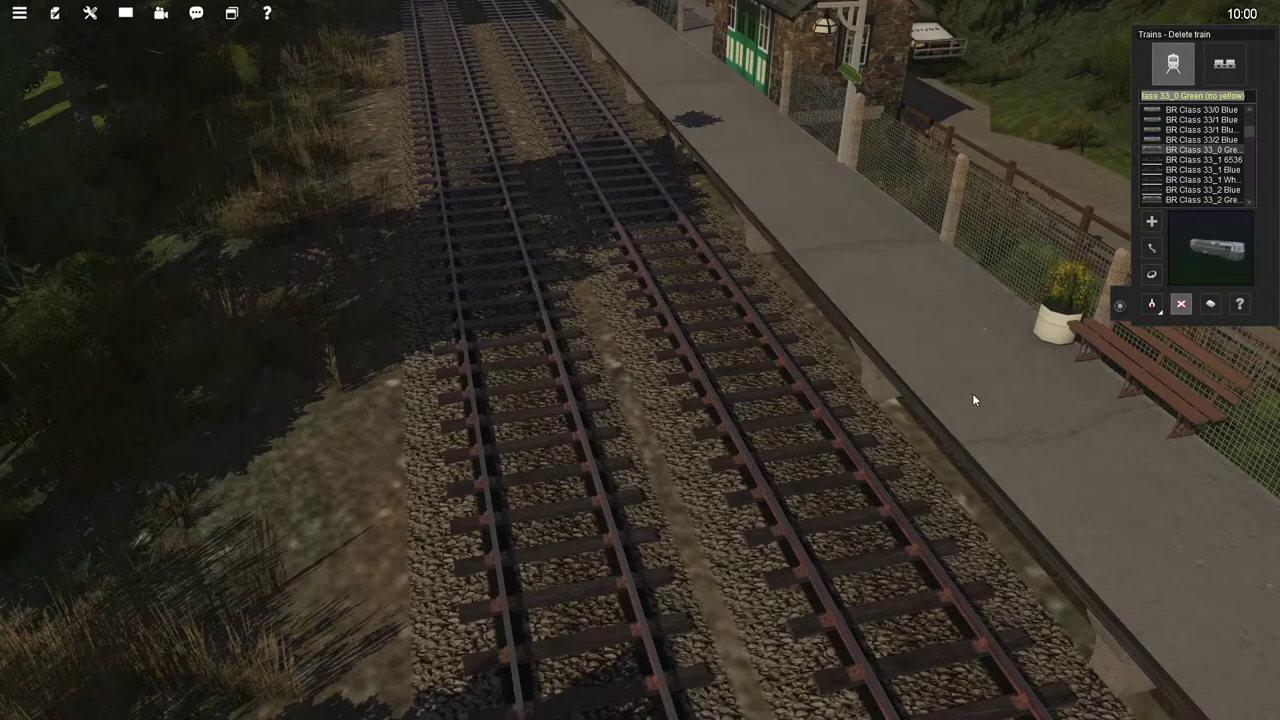
Try BR Class 33_2 Green (no yellow) on the same platform track, and remove it again.
scroll(1198, 162, "down", 2)
left_click(1198, 139)
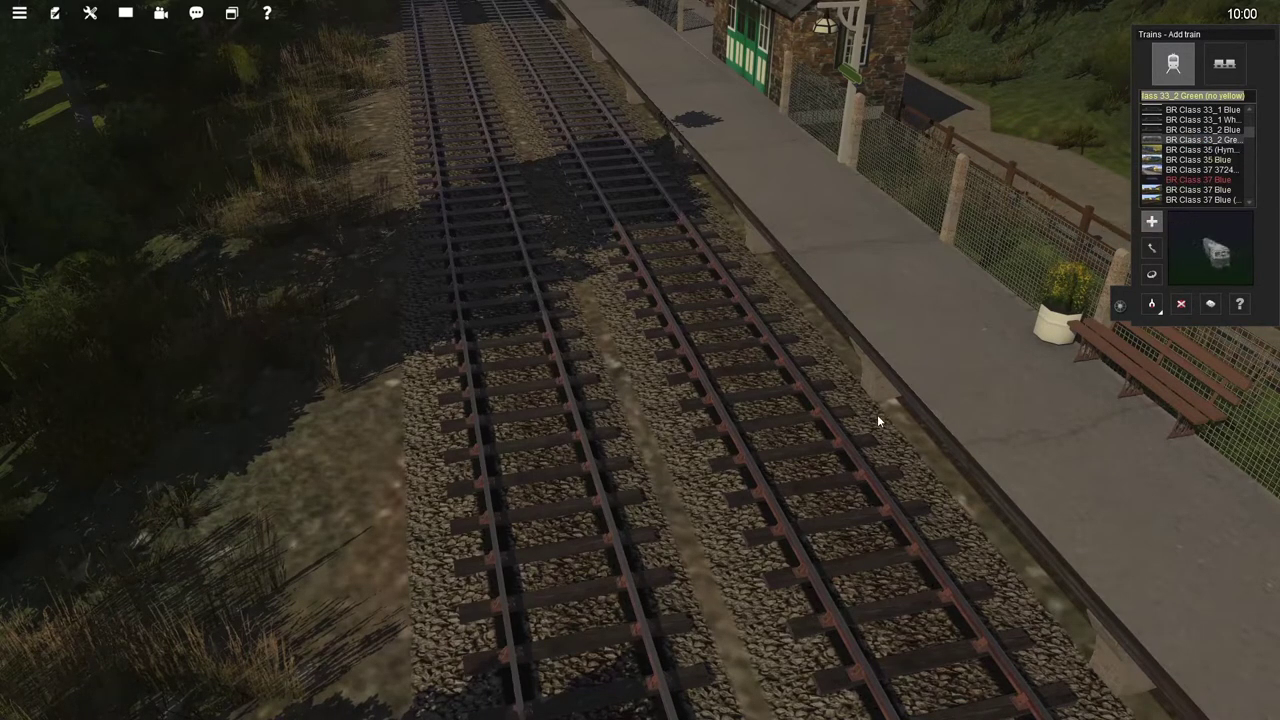
left_click(745, 333)
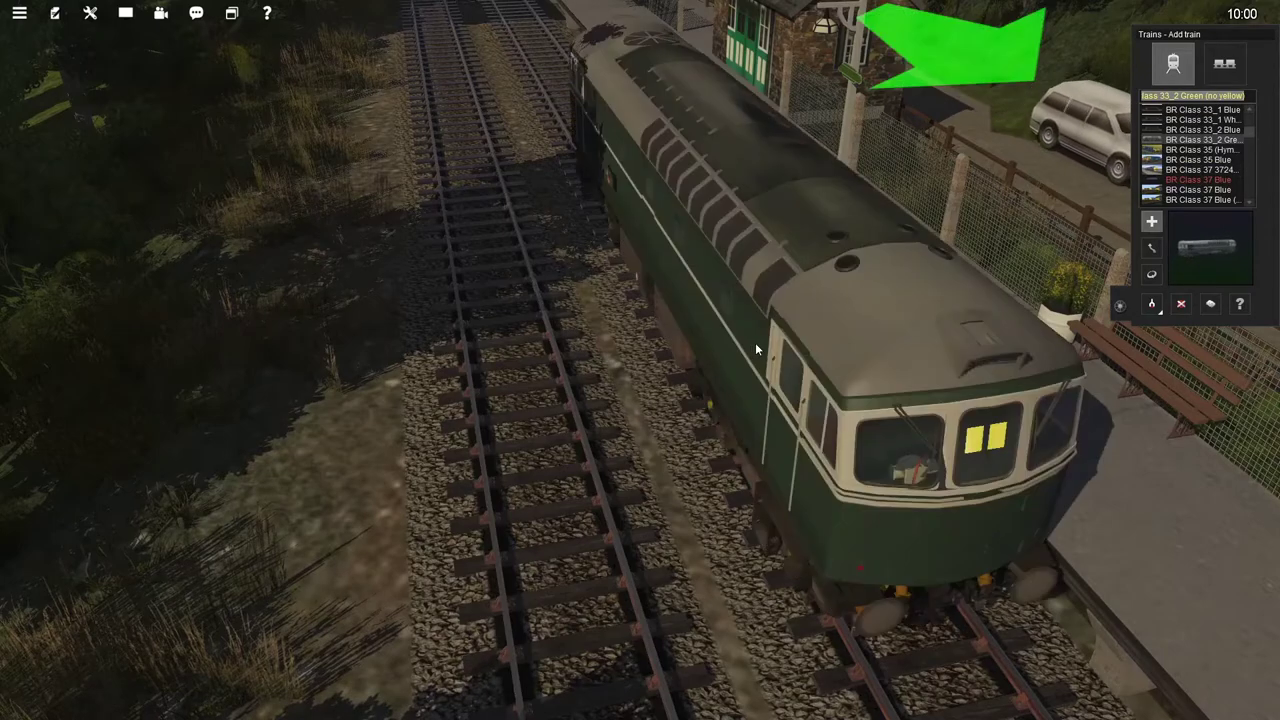
left_click(1181, 304)
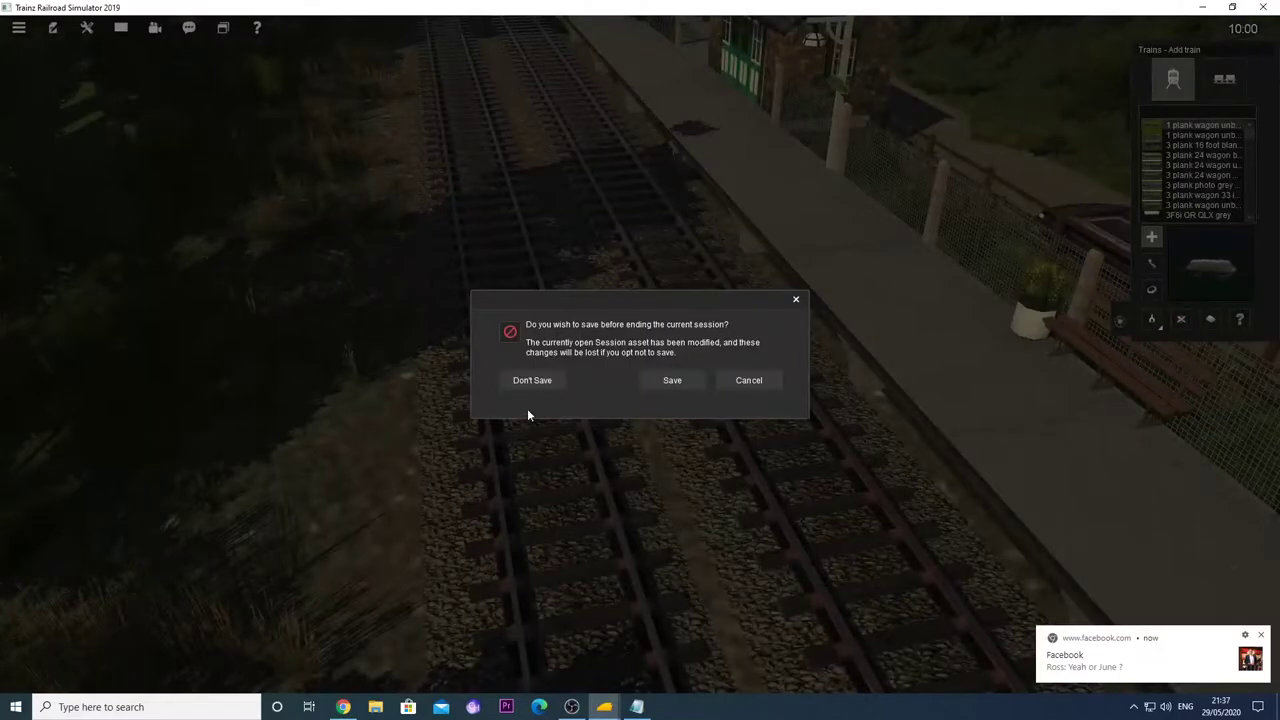
End the session without saving and search the installed assets in Content Manager for class 33.
left_click(524, 382)
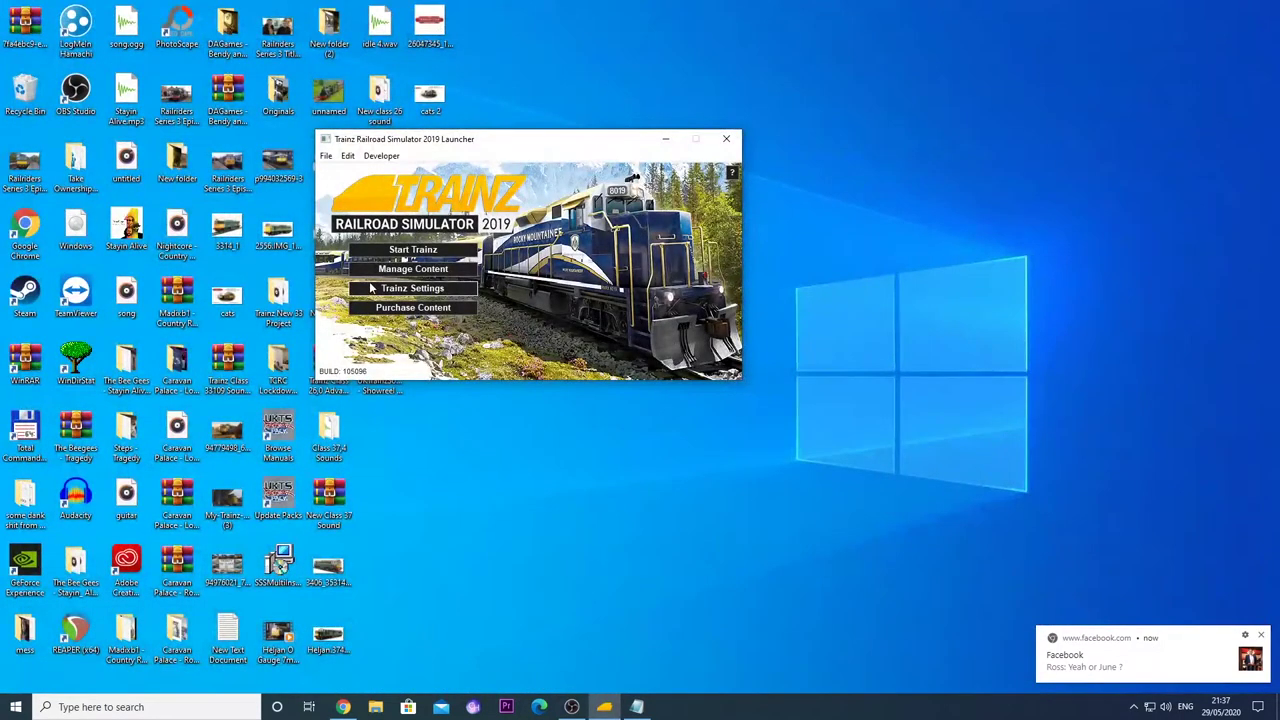
left_click(399, 272)
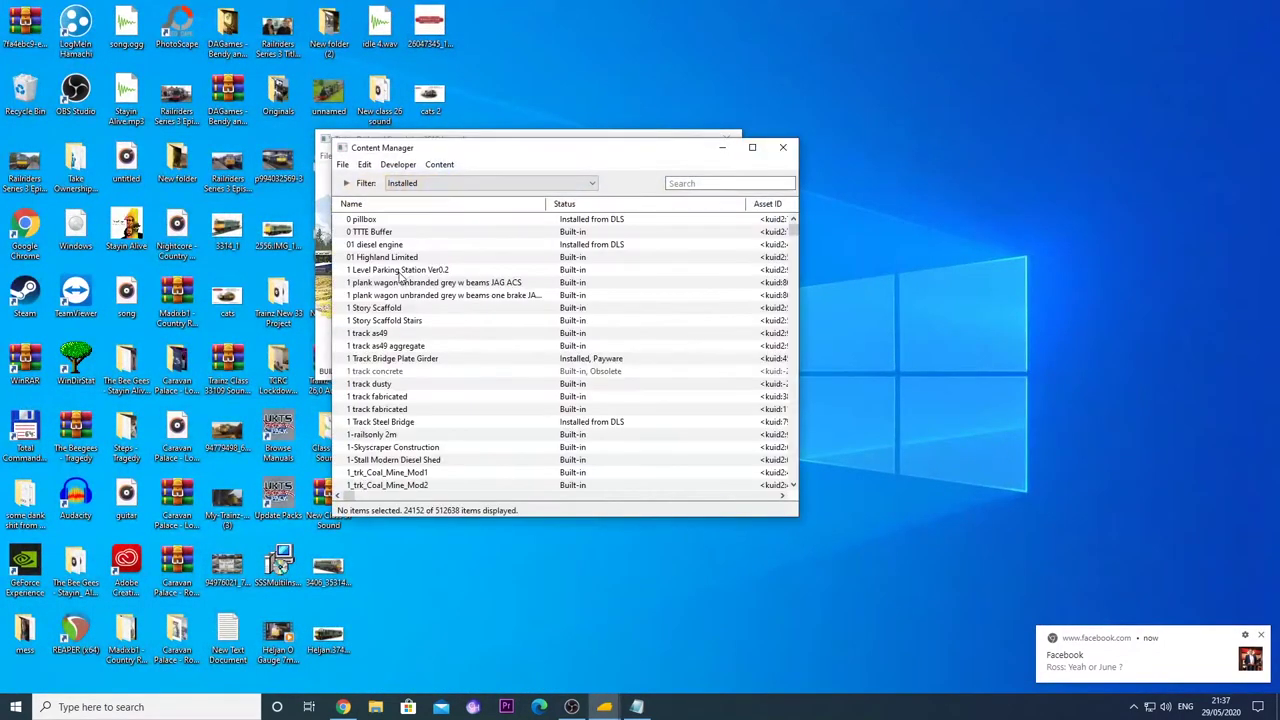
left_click(455, 186)
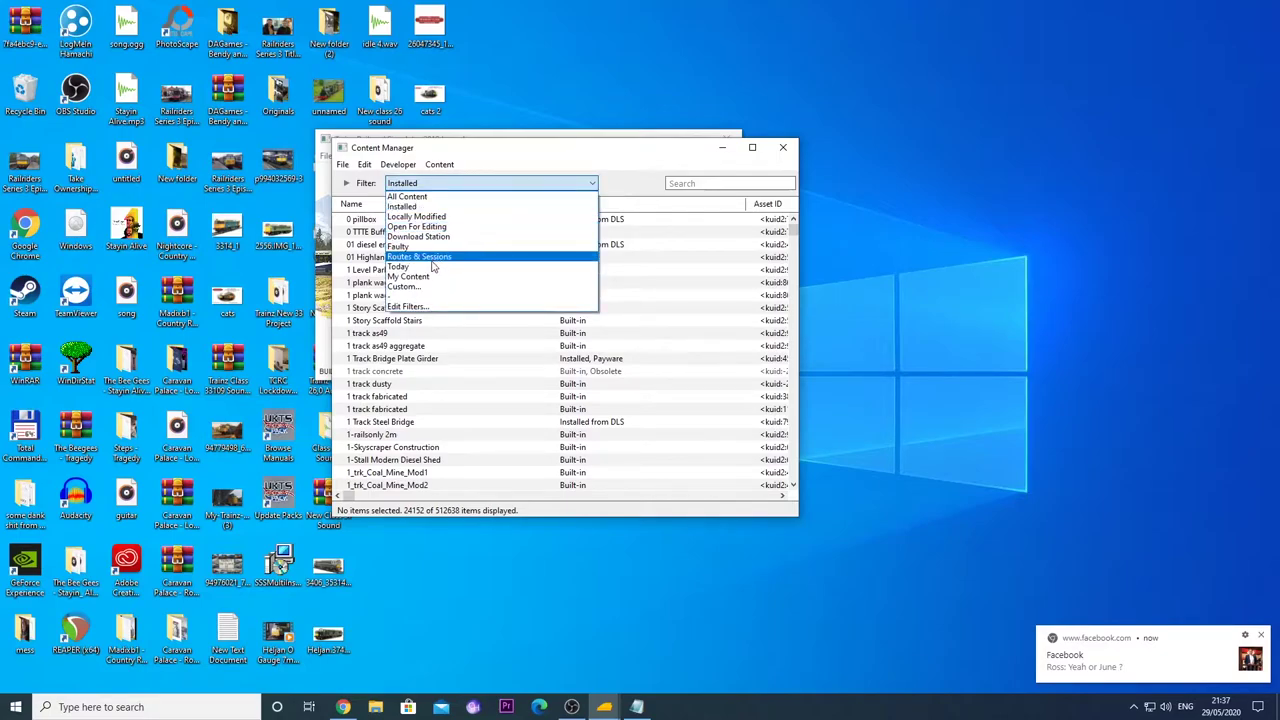
left_click(722, 183)
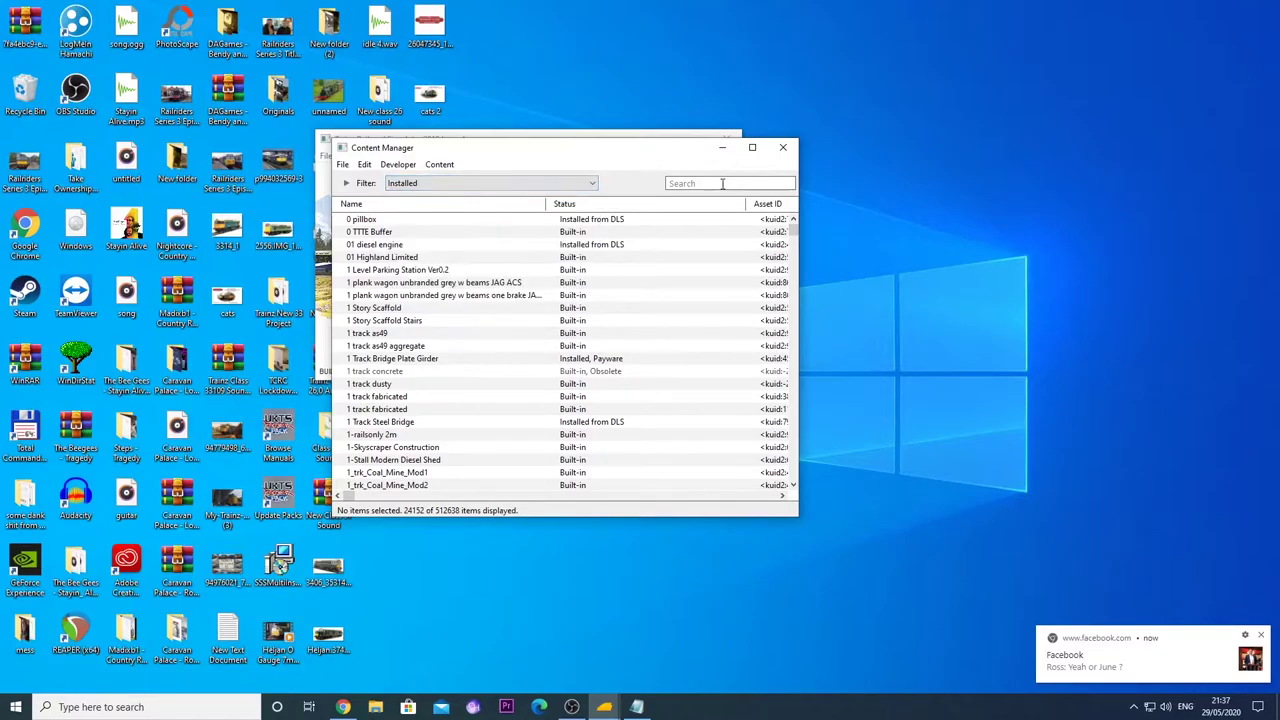
type("class 33")
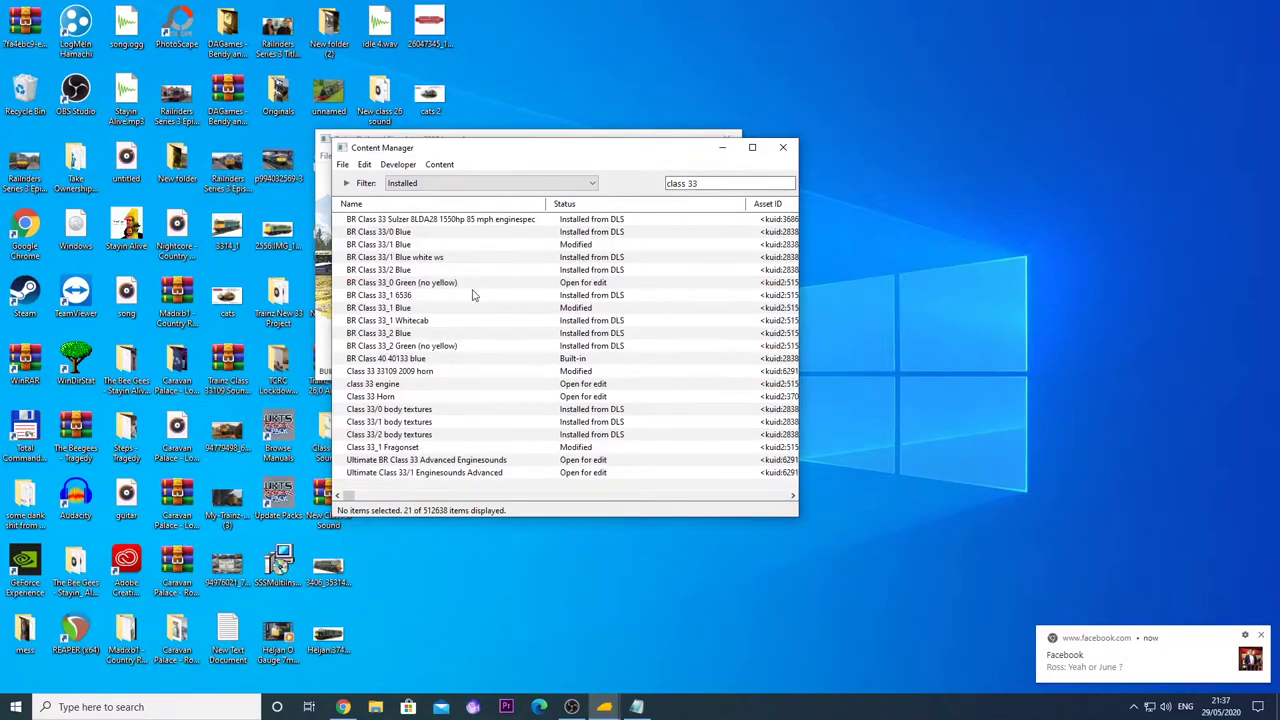
Submit the edits of the BR Class 33_0 Green (no yellow) asset.
left_click(447, 284)
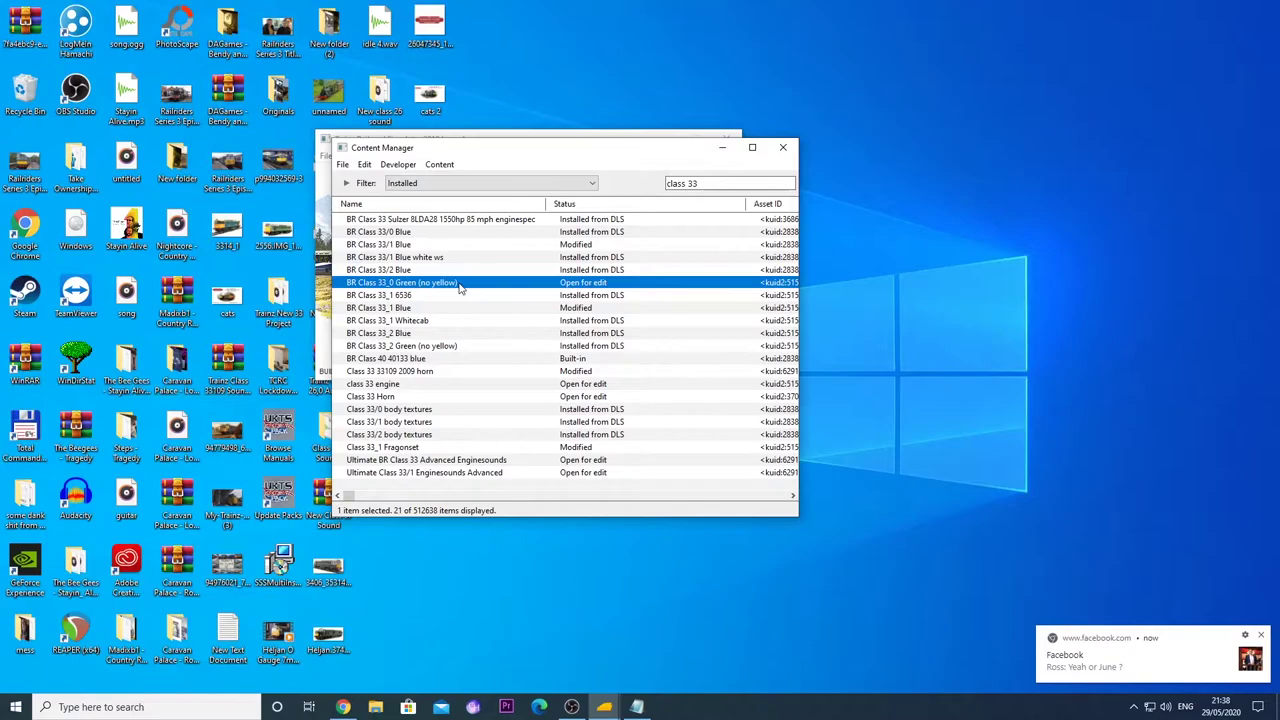
left_click(1261, 637)
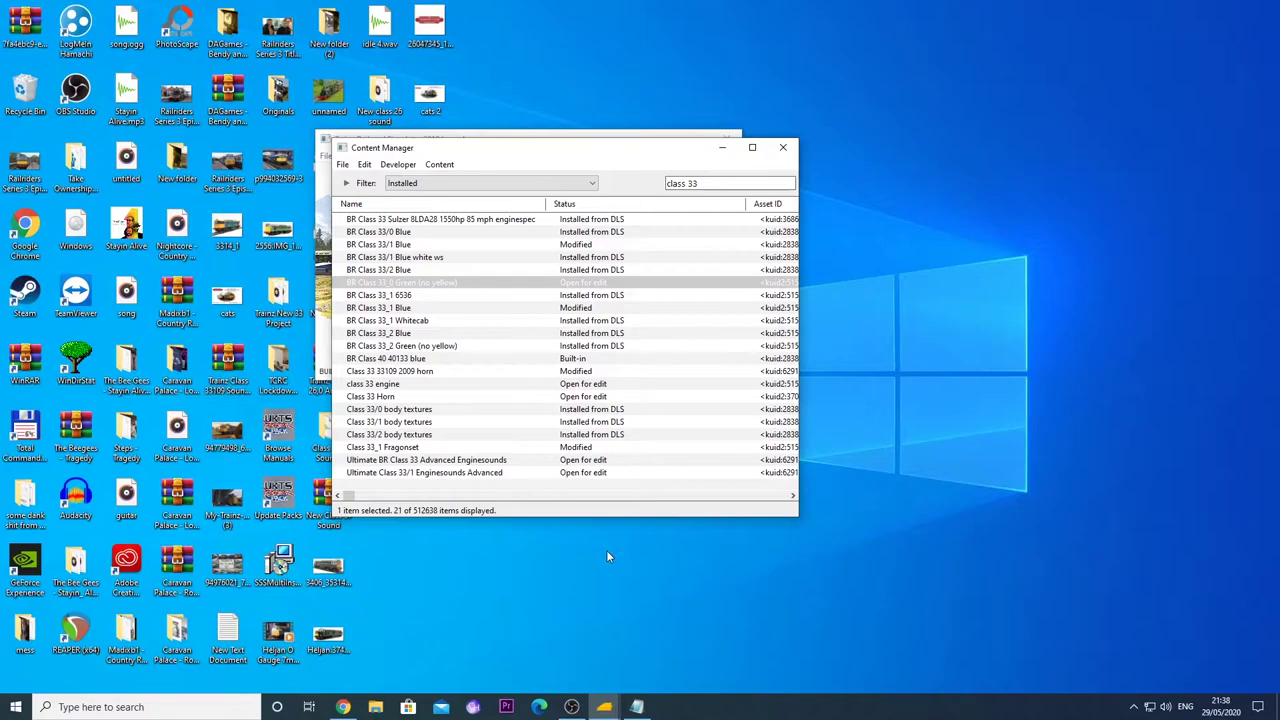
left_click(433, 312)
right_click(410, 287)
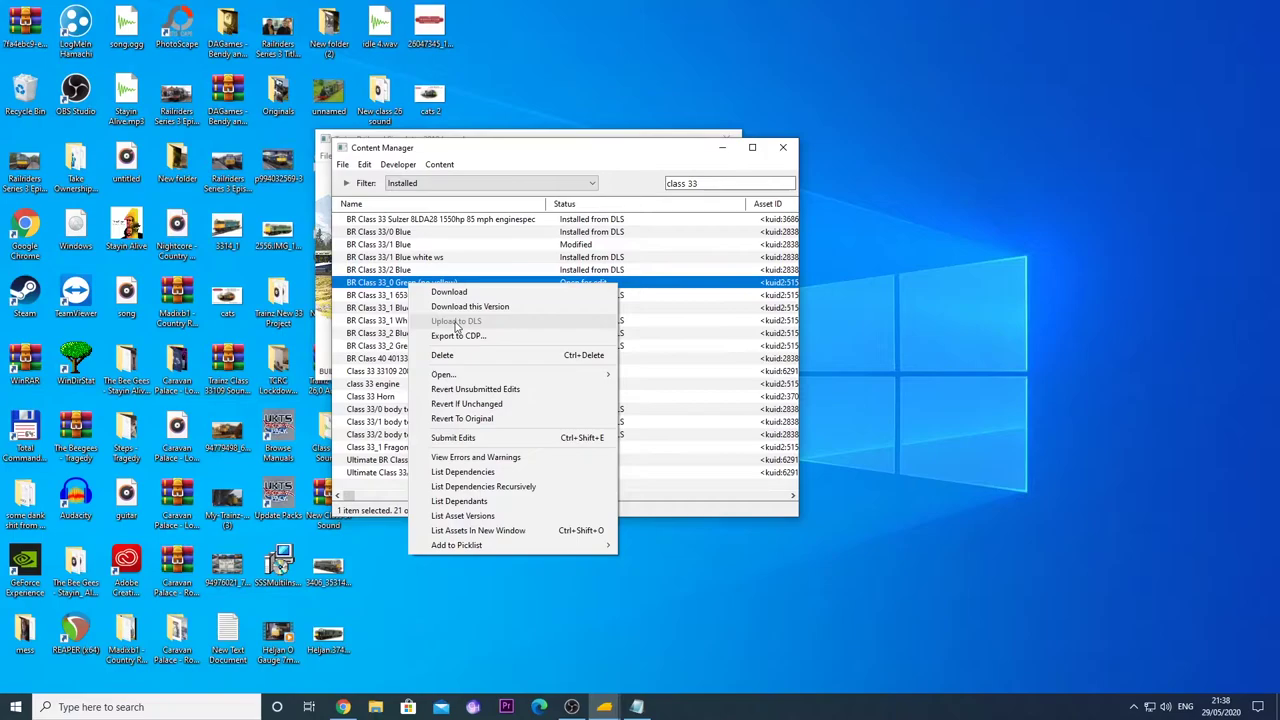
left_click(505, 438)
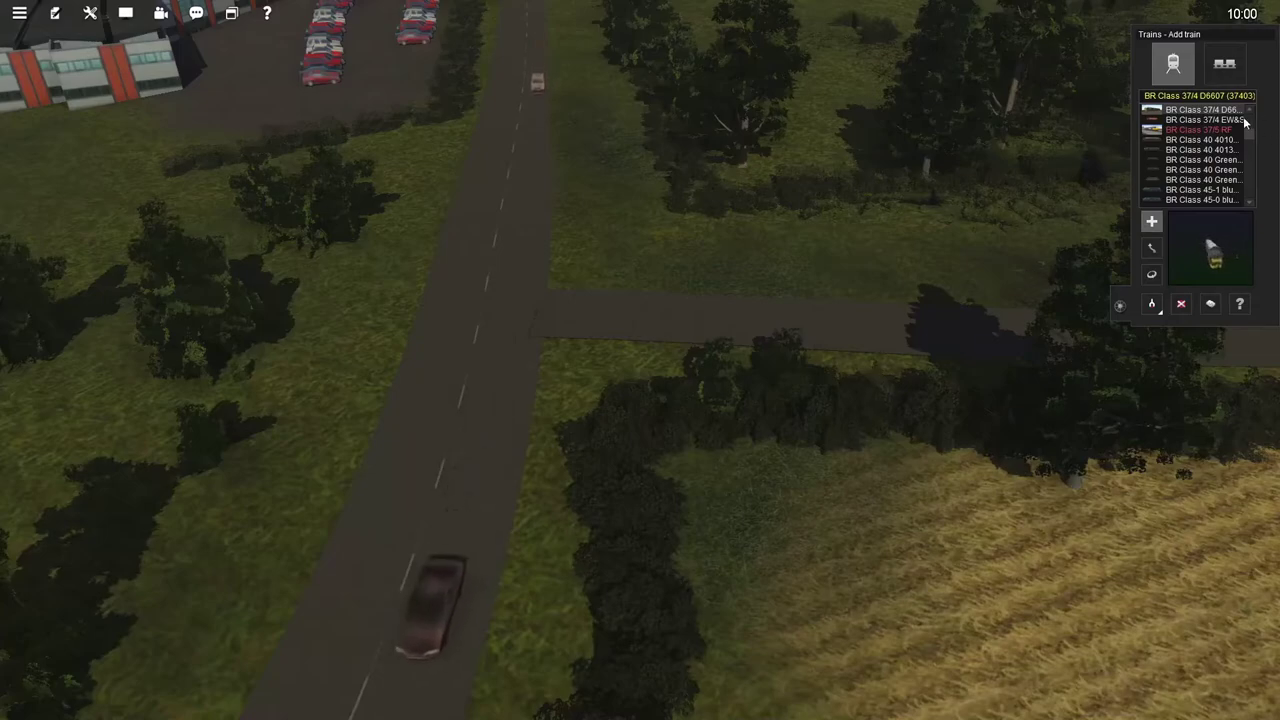
Find BR Class 33_0 Green (no yellow) in the train list and place it on the platform track at Boscarne Junction.
type("BR C")
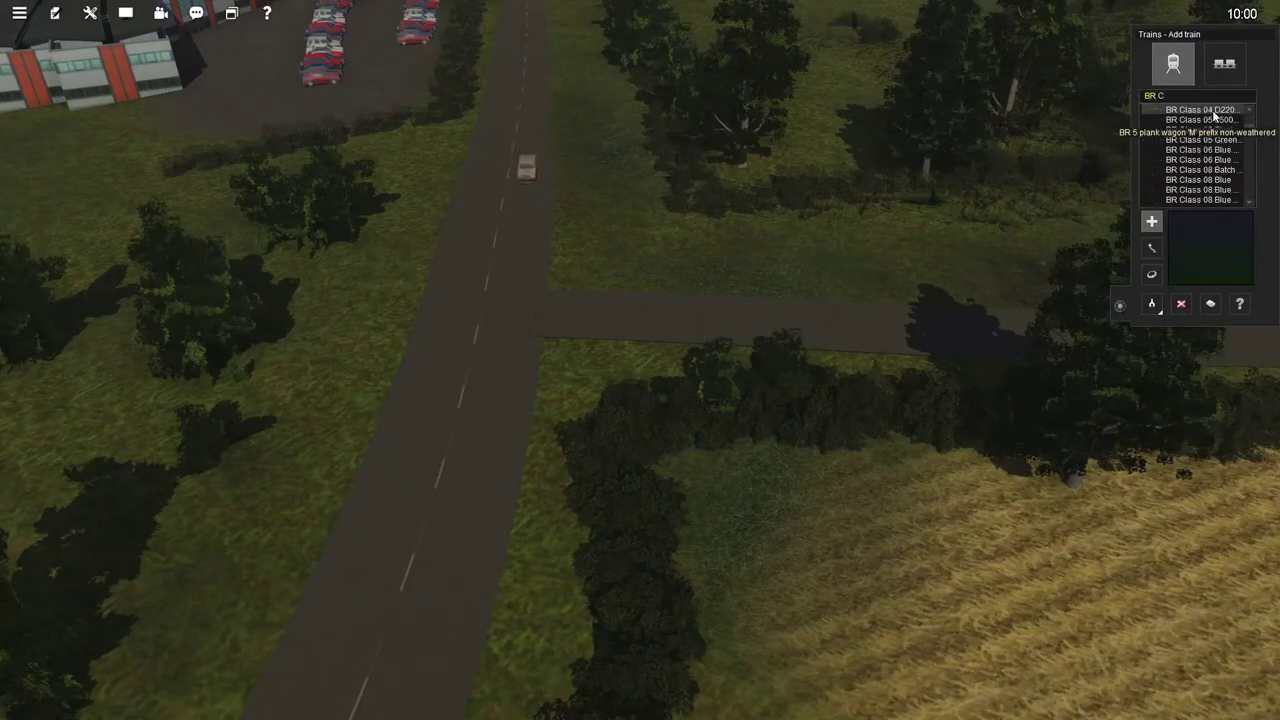
type("lass 33")
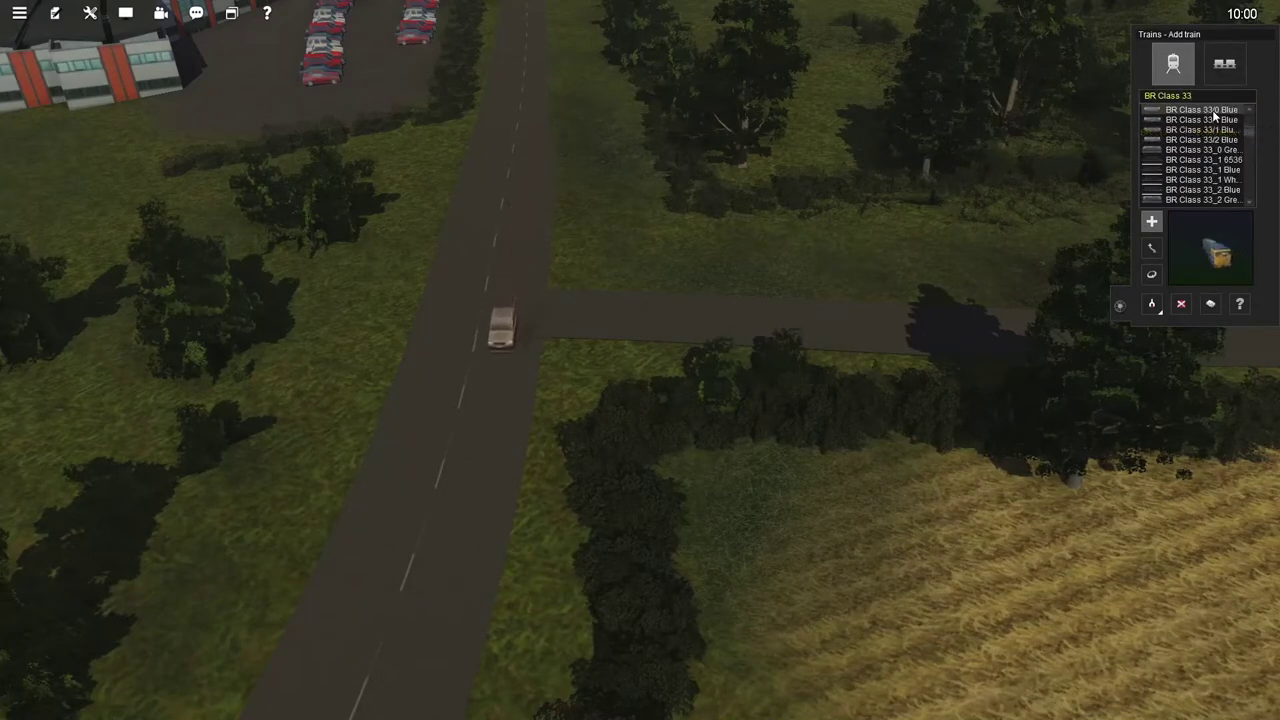
left_click(1203, 149)
scroll(692, 288, "down", 6)
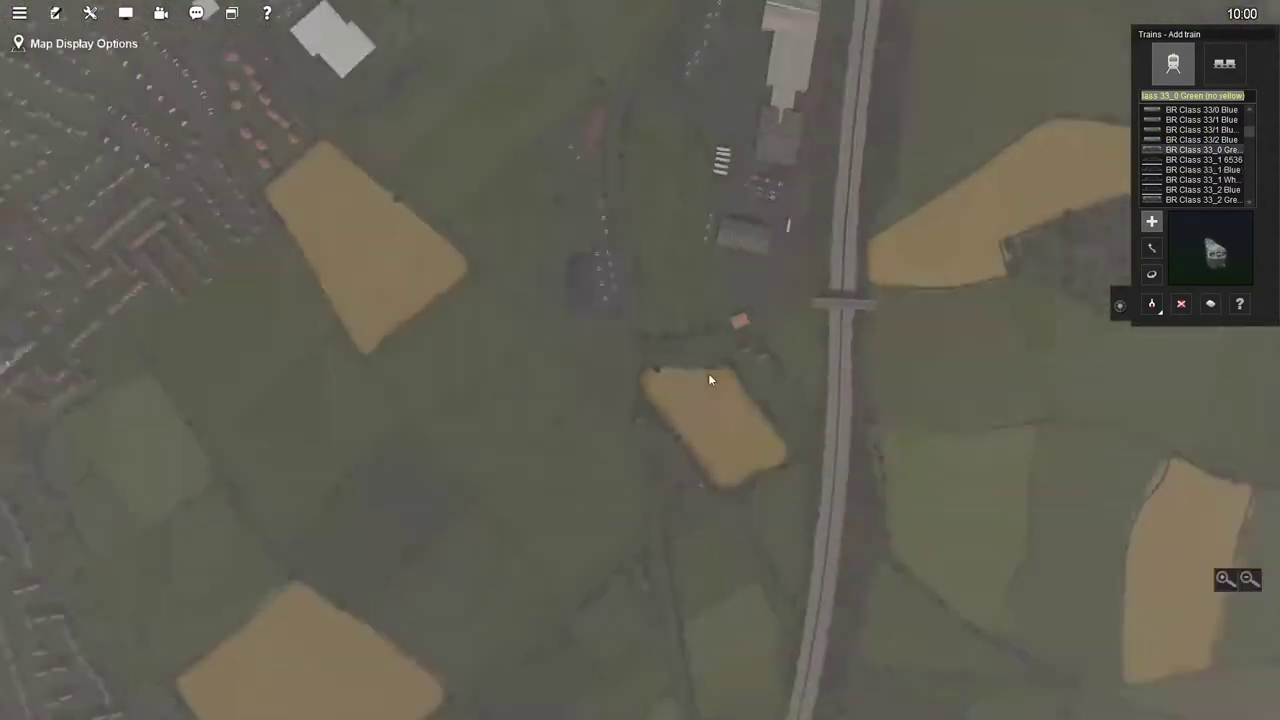
scroll(716, 381, "down", 5)
scroll(604, 340, "up", 5)
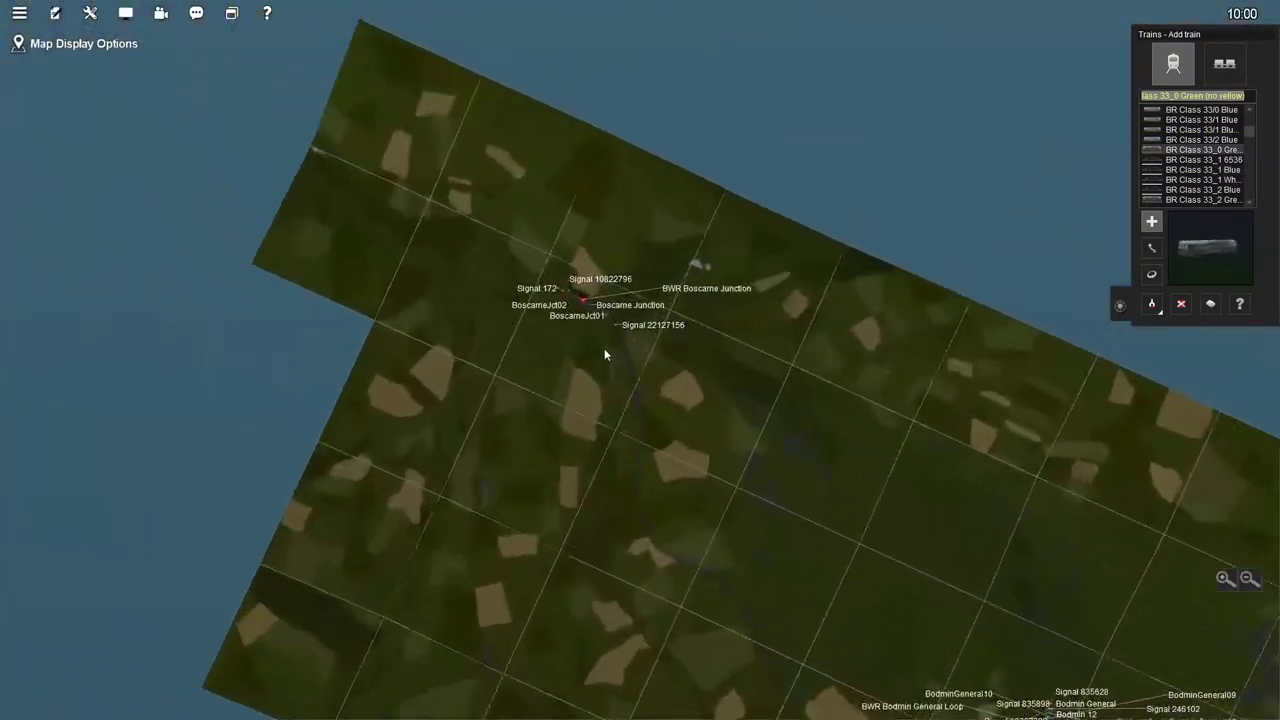
scroll(604, 340, "up", 5)
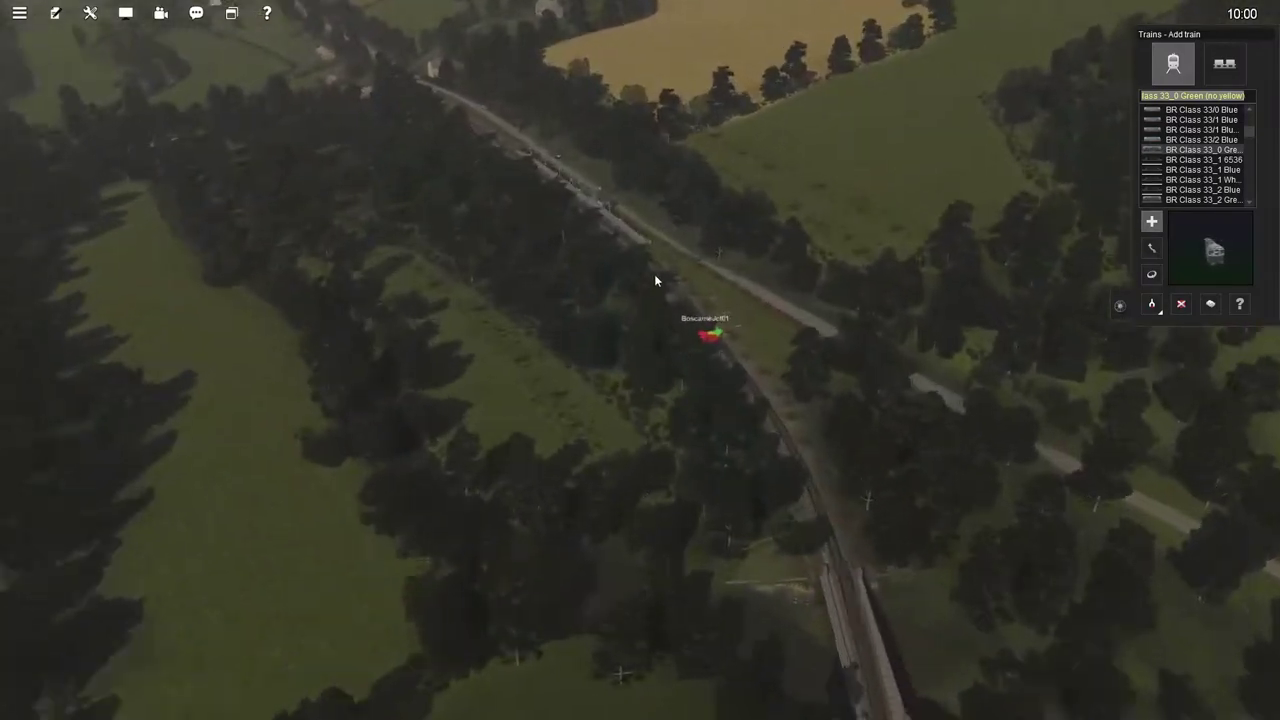
scroll(655, 280, "up", 5)
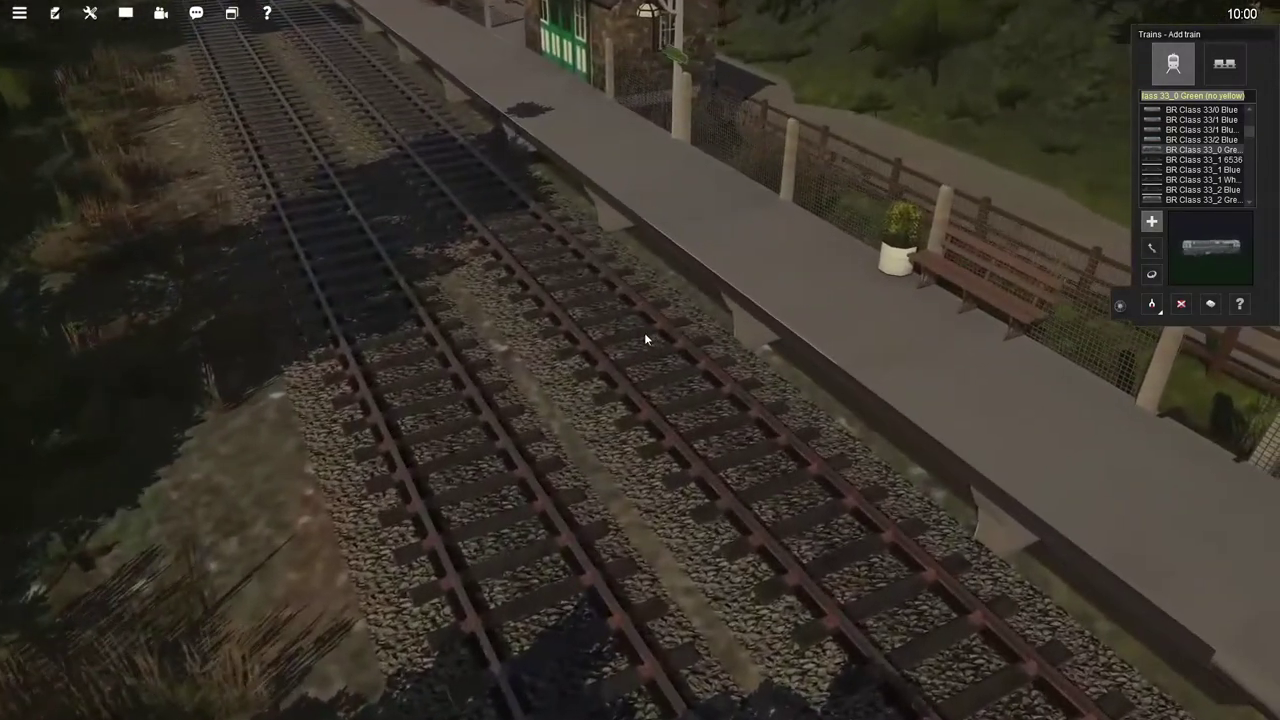
left_click(638, 343)
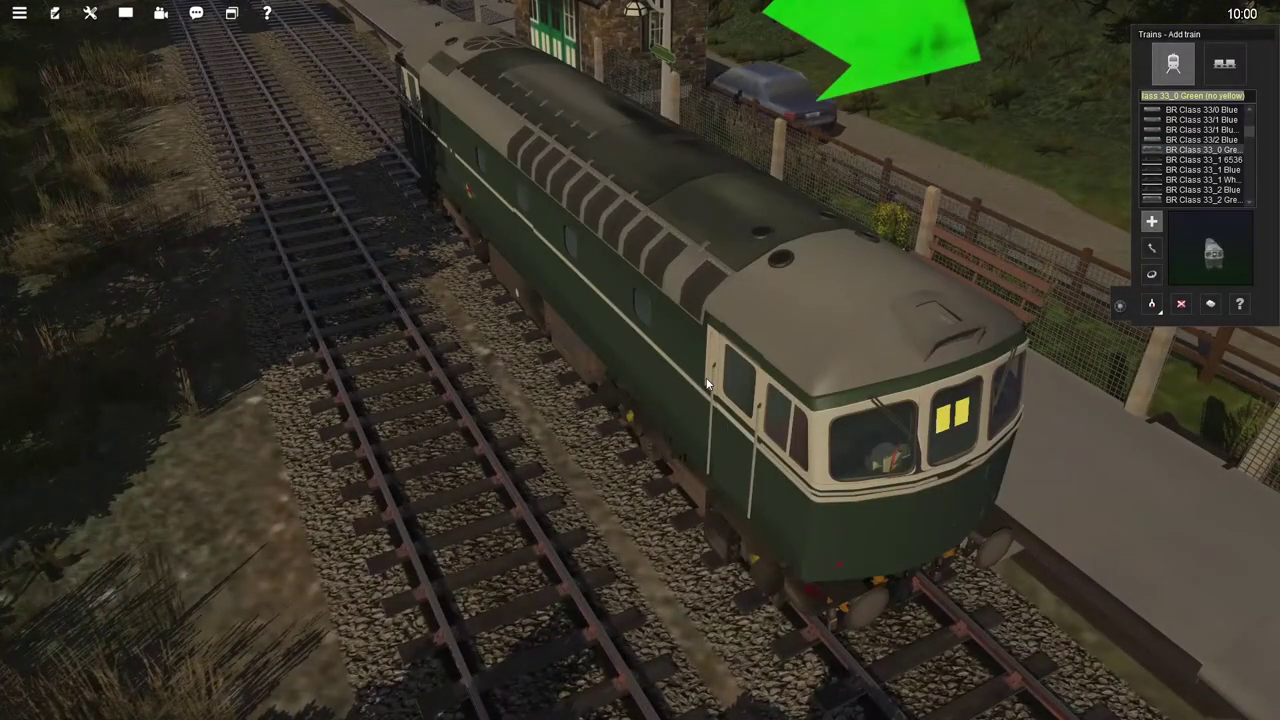
Find the MK1 NSA TPO EWS coach by searching the train list for mk1 and place it directly behind the Class 33 locomotive.
left_click_drag(708, 378, 604, 348)
scroll(604, 348, "down", 5)
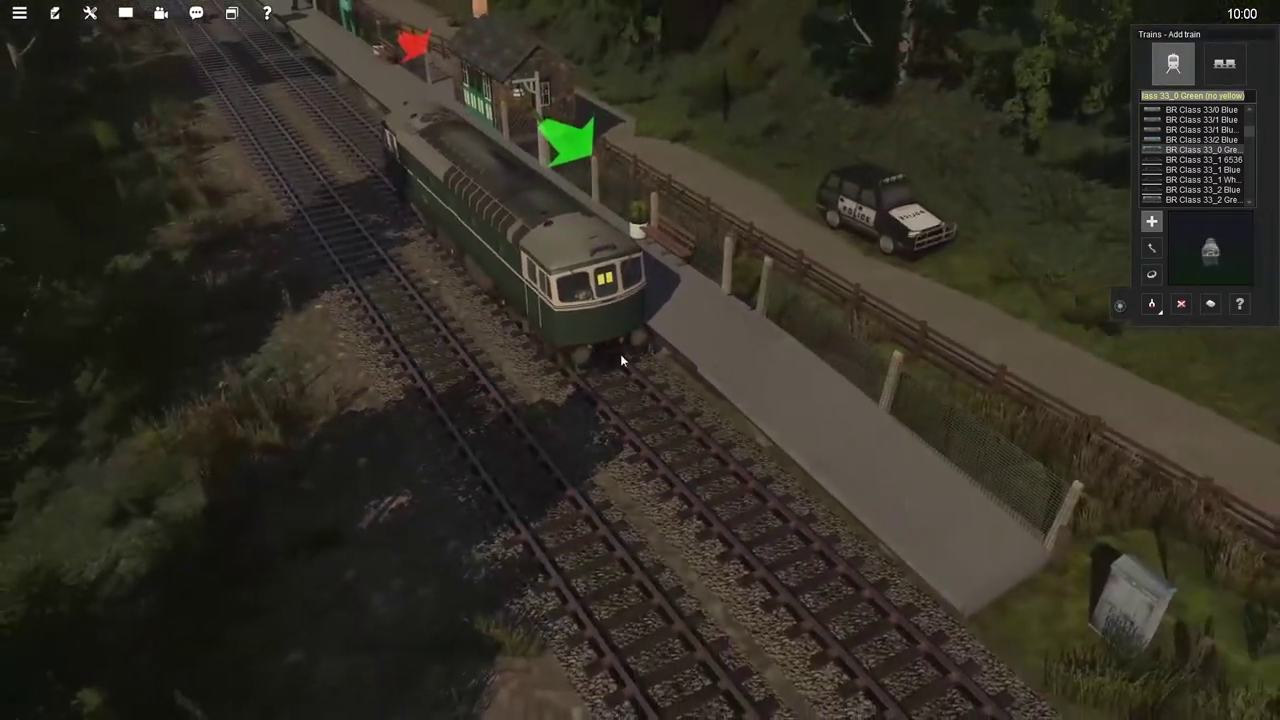
scroll(647, 358, "down", 3)
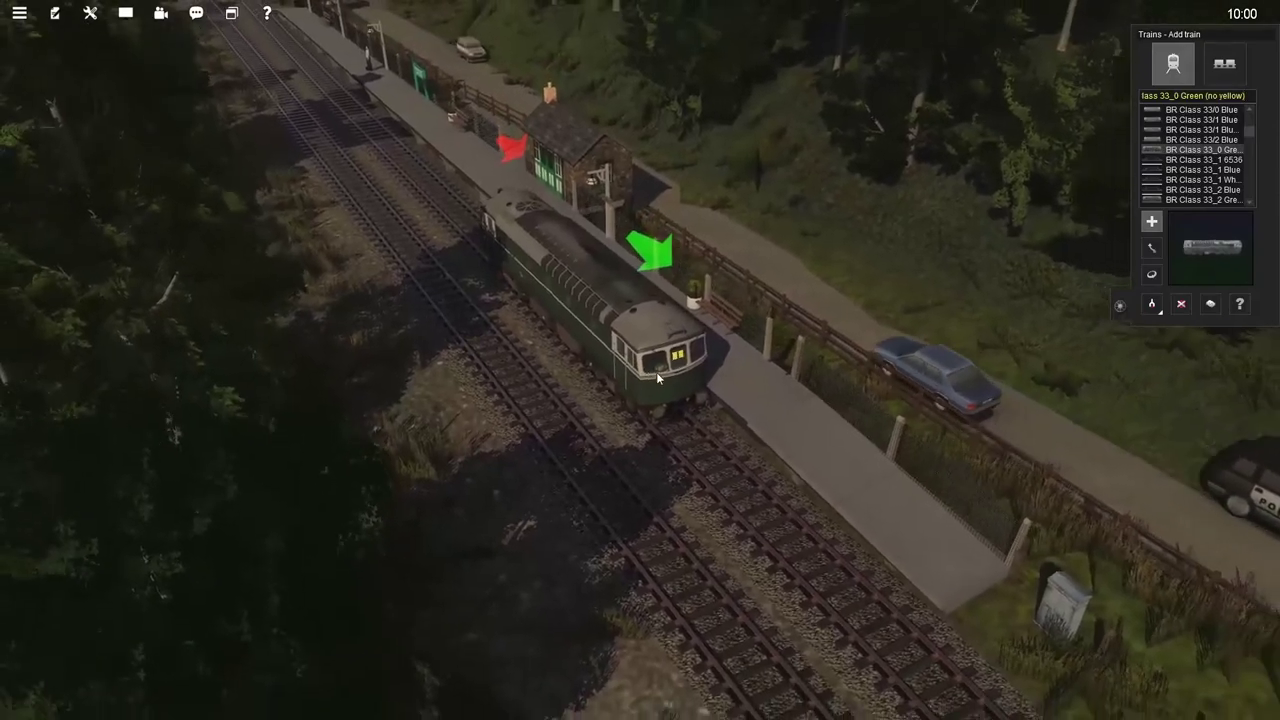
scroll(654, 378, "down", 6)
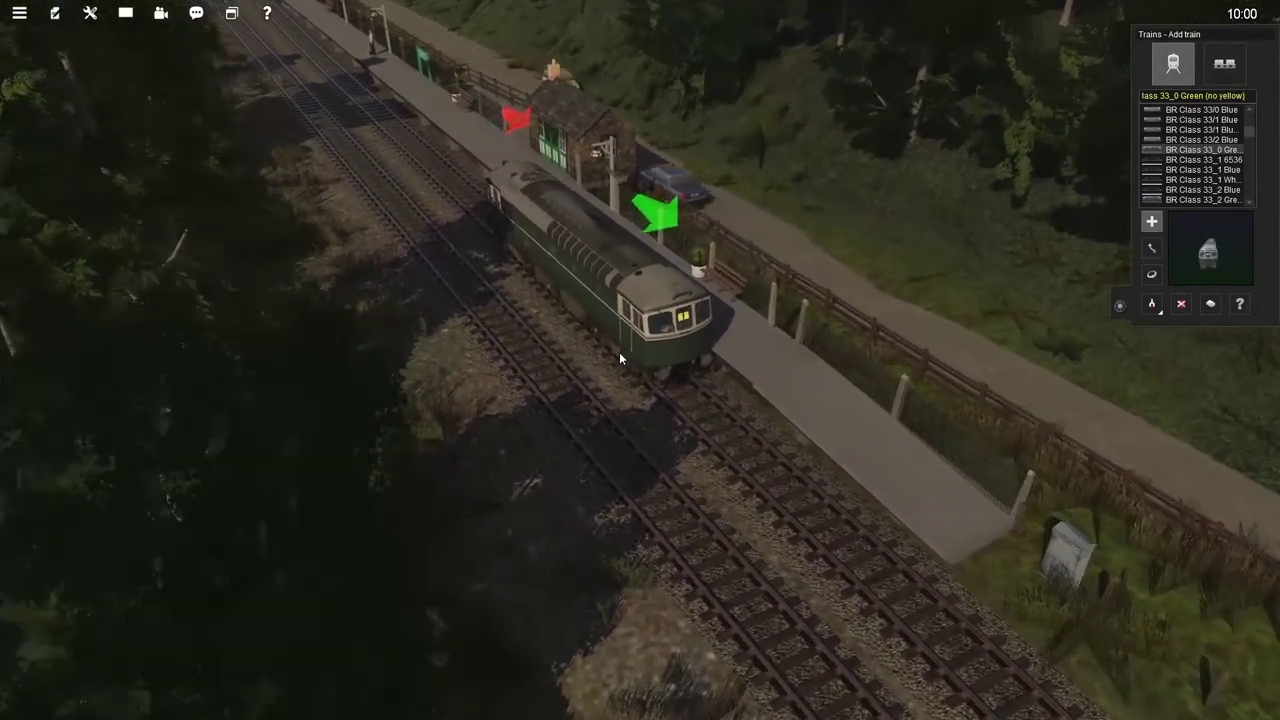
scroll(619, 356, "down", 3)
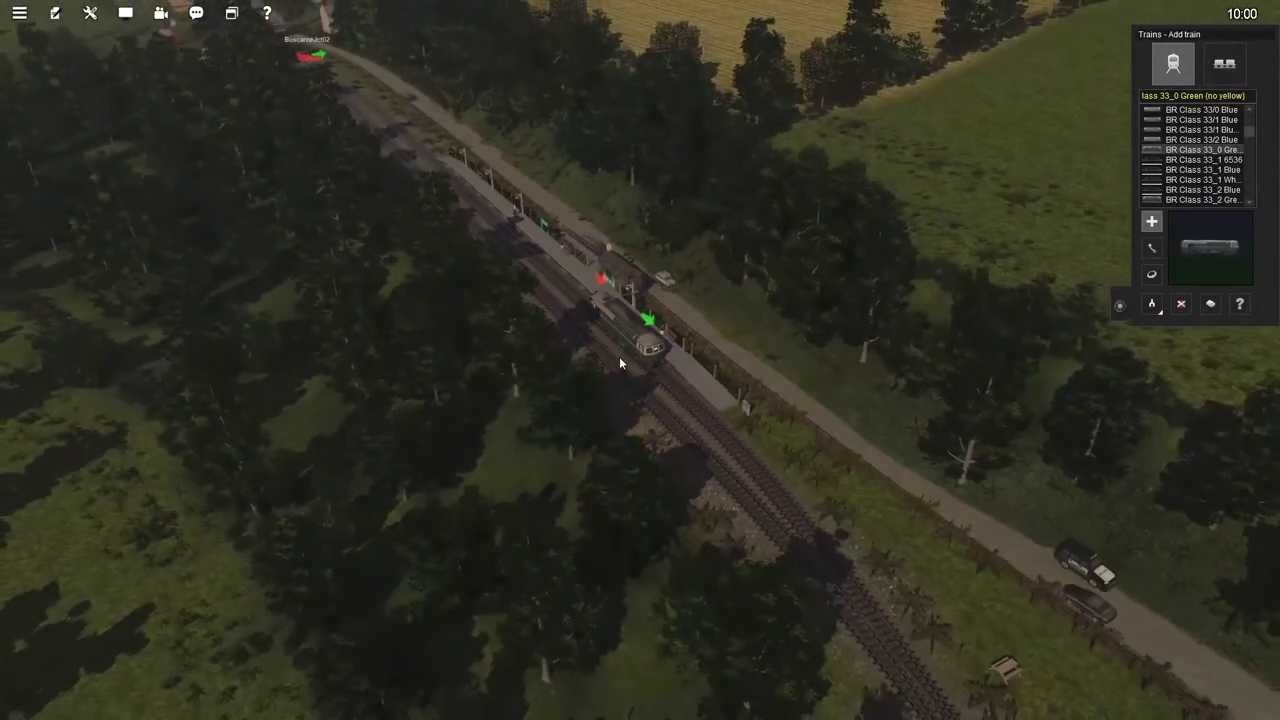
scroll(617, 374, "down", 2)
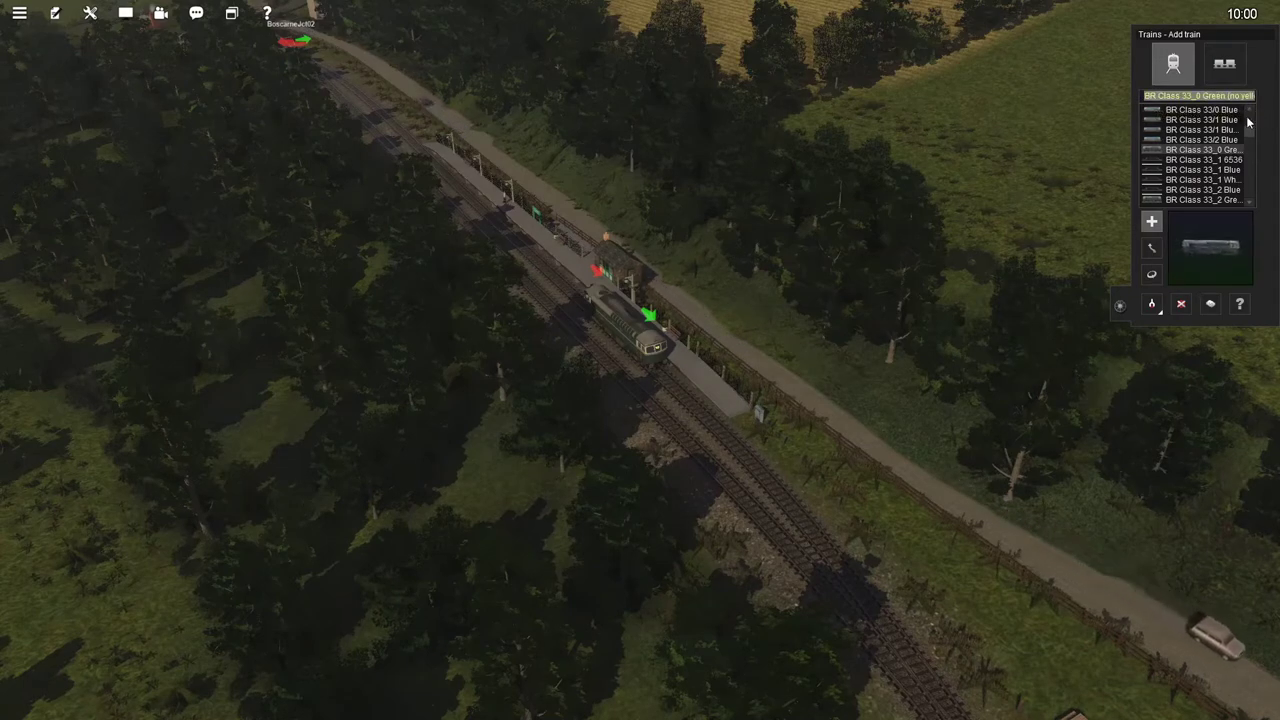
scroll(1245, 125, "up", 5)
type("mk1")
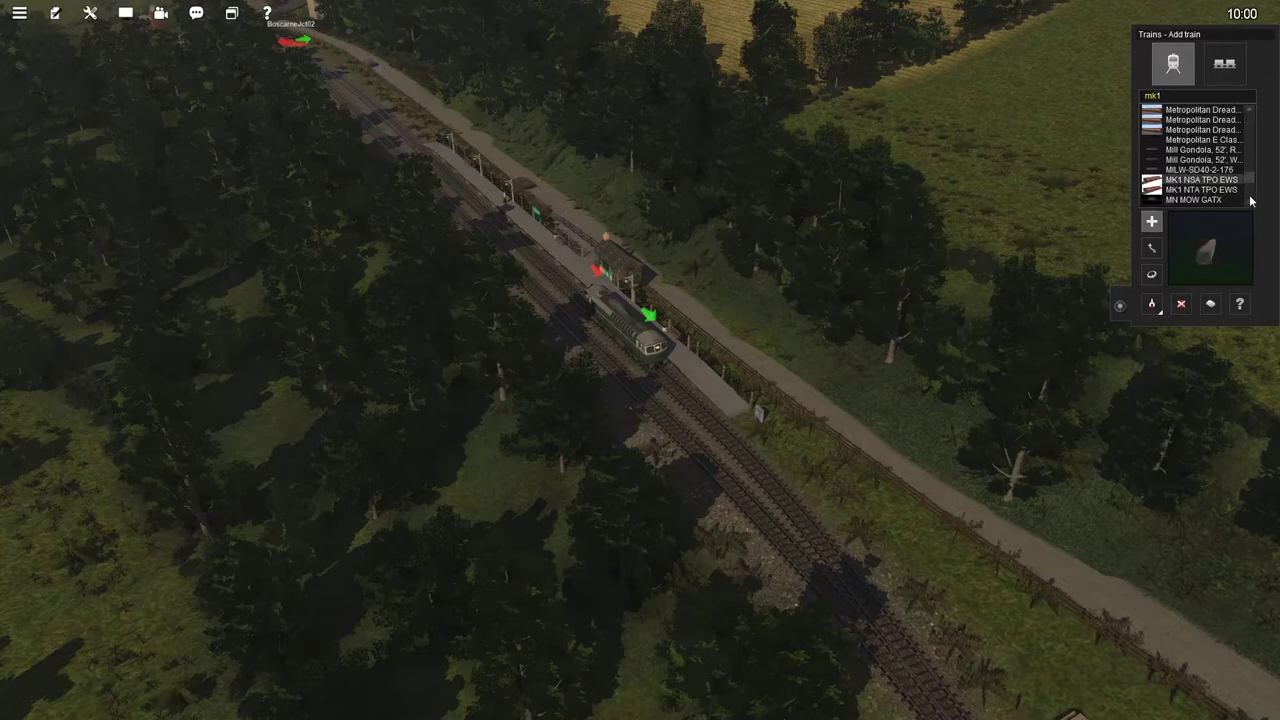
scroll(1210, 180, "down", 6)
scroll(1213, 190, "down", 6)
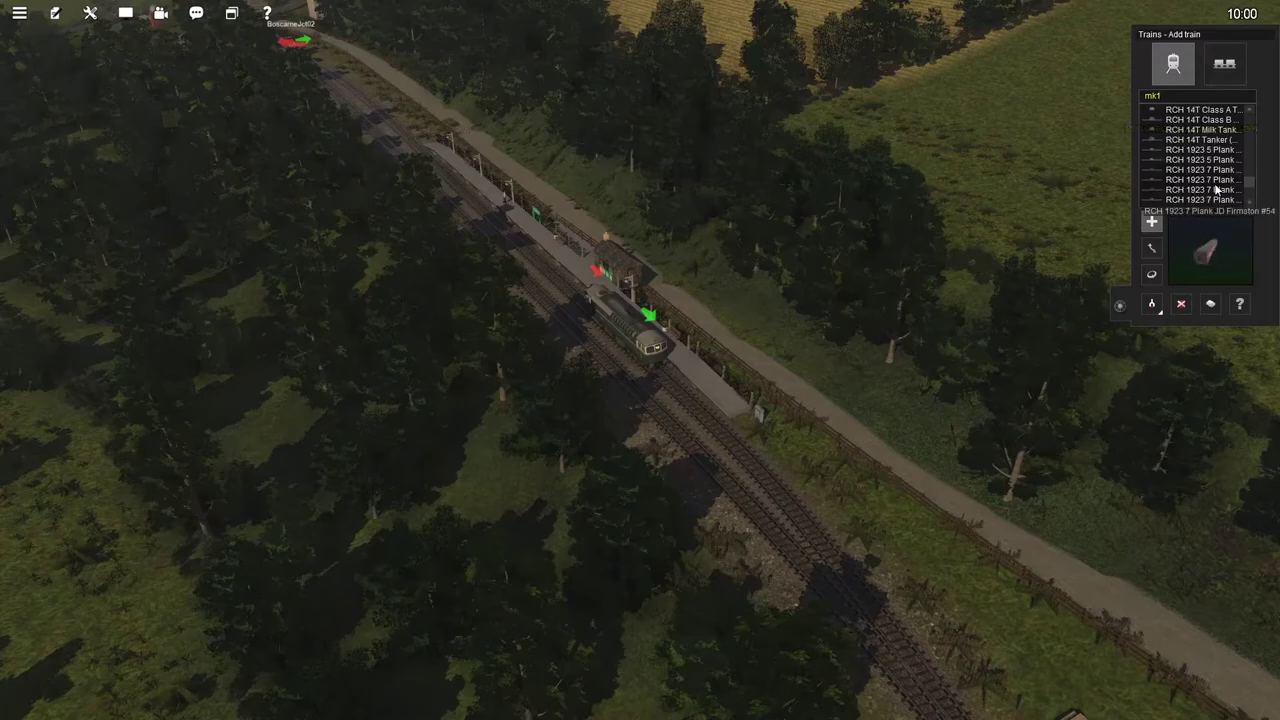
scroll(1195, 150, "up", 2)
scroll(585, 284, "up", 5)
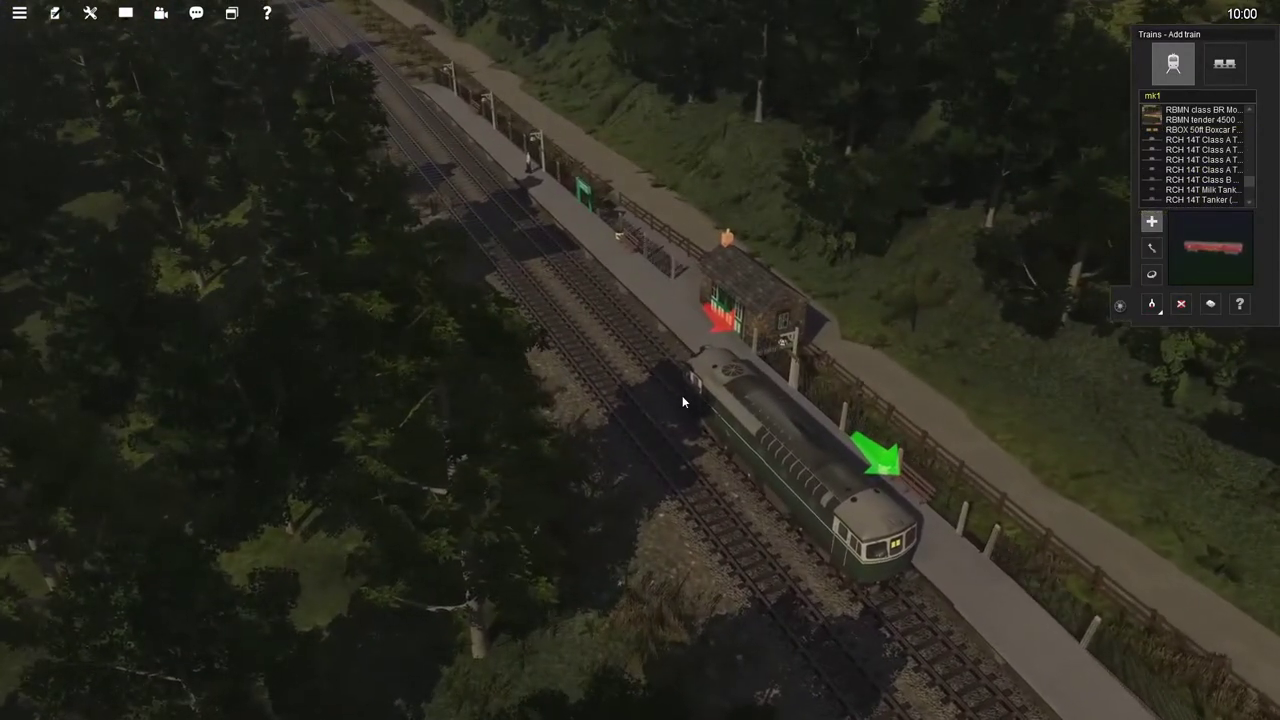
left_click(682, 395)
Browse the train list for further coaches to add behind the red mail coach.
scroll(1180, 157, "up", 2)
scroll(1182, 157, "up", 5)
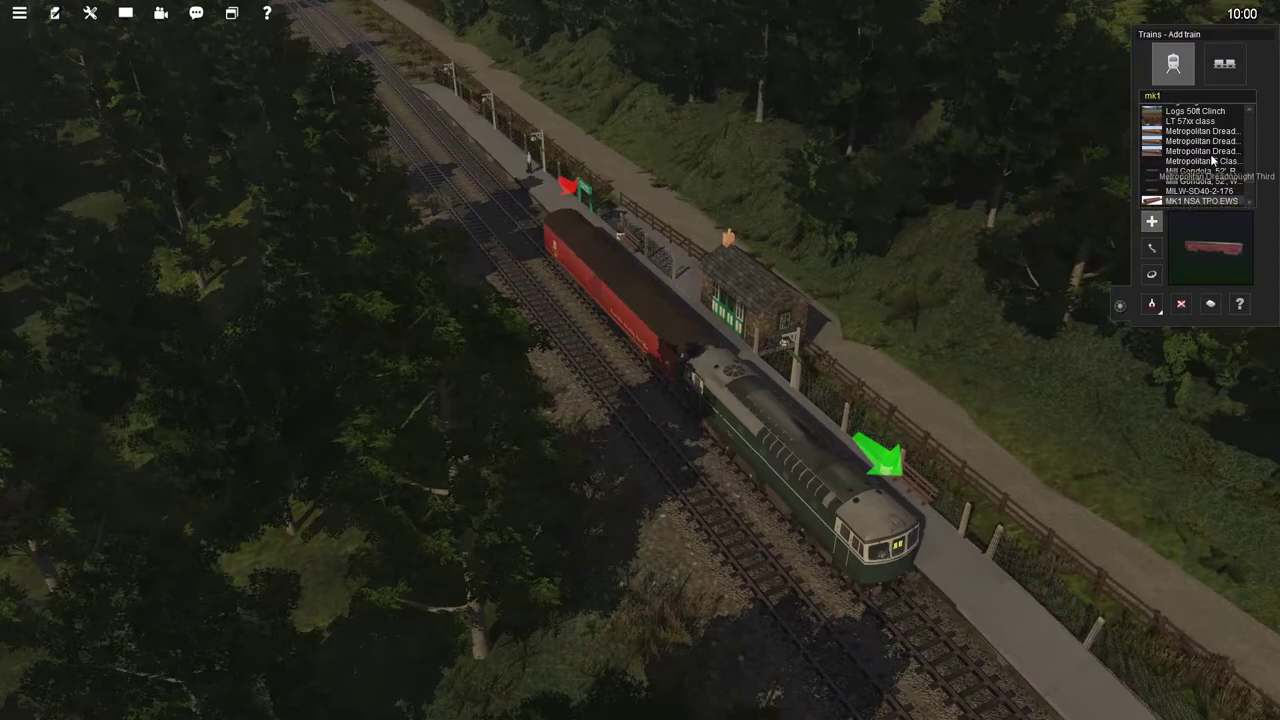
scroll(1200, 180, "down", 5)
scroll(1220, 197, "down", 3)
scroll(660, 380, "up", 3)
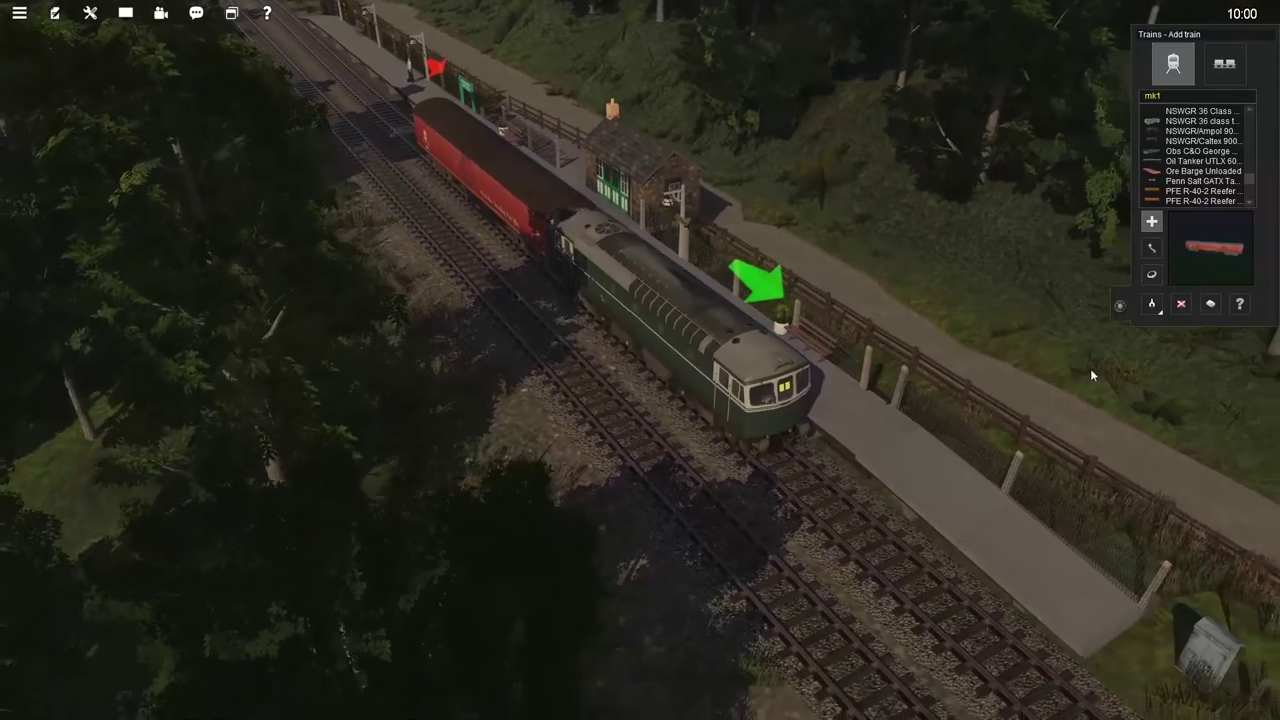
Switch to driving the train, with the reverser set forward and the train brake released.
key("ctrl+F2")
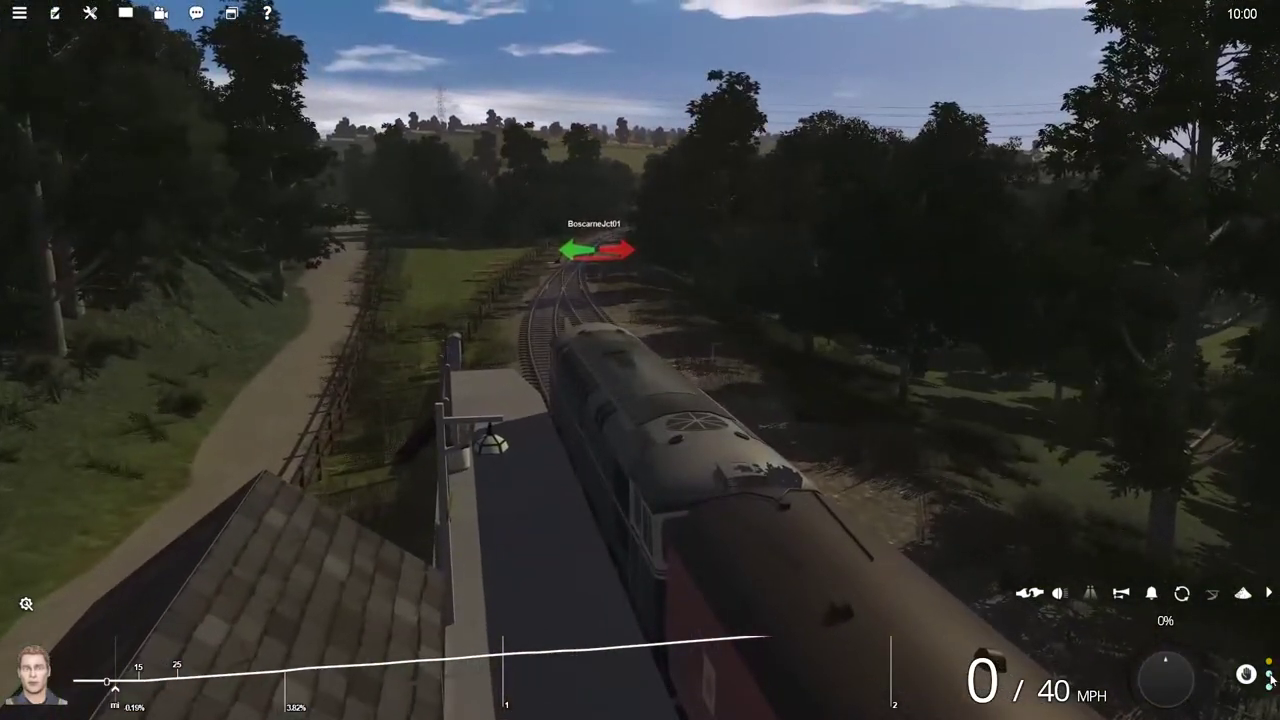
mouse_move(1268, 678)
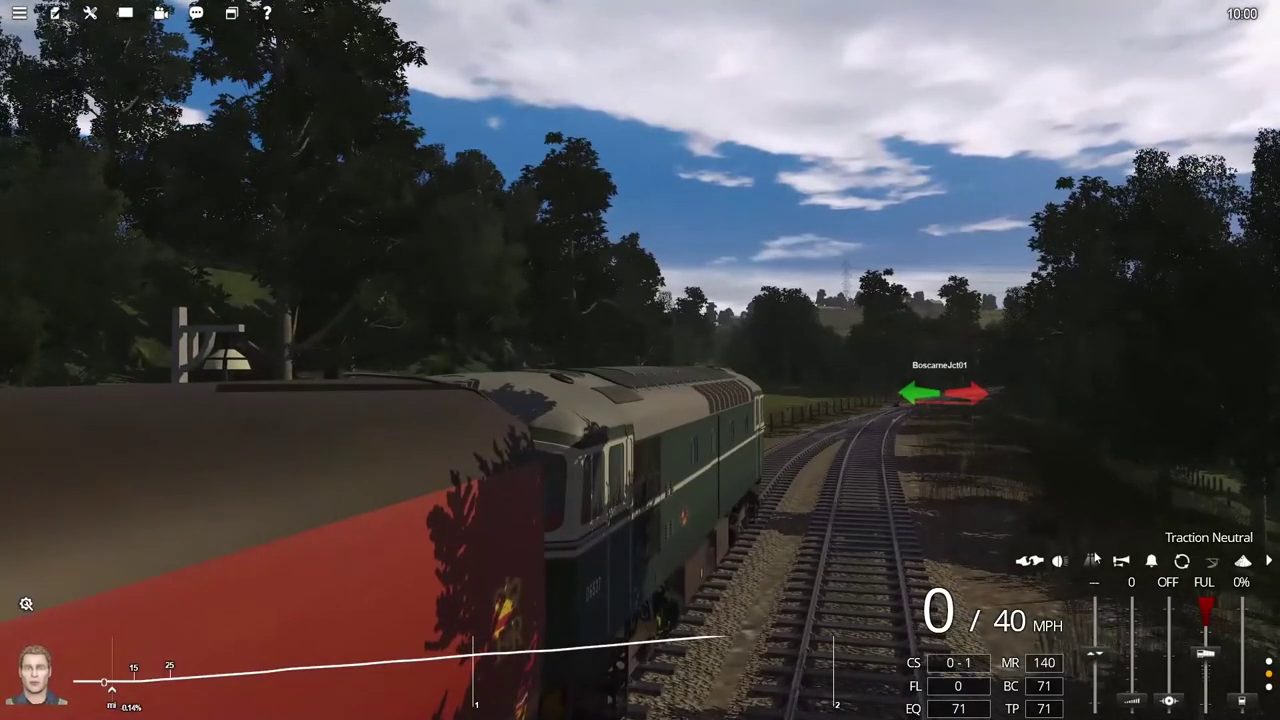
key("w")
key("semicolon")
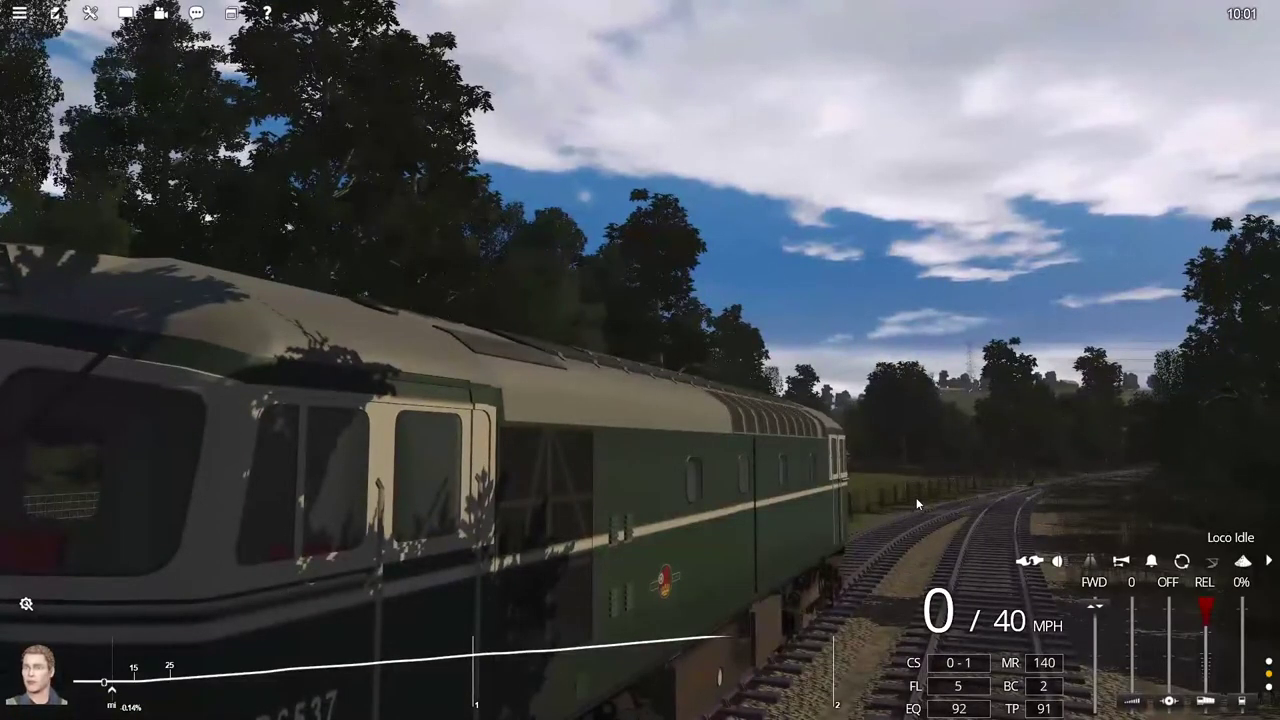
View the locomotive's cab interior and return to the external view of the train.
key("1")
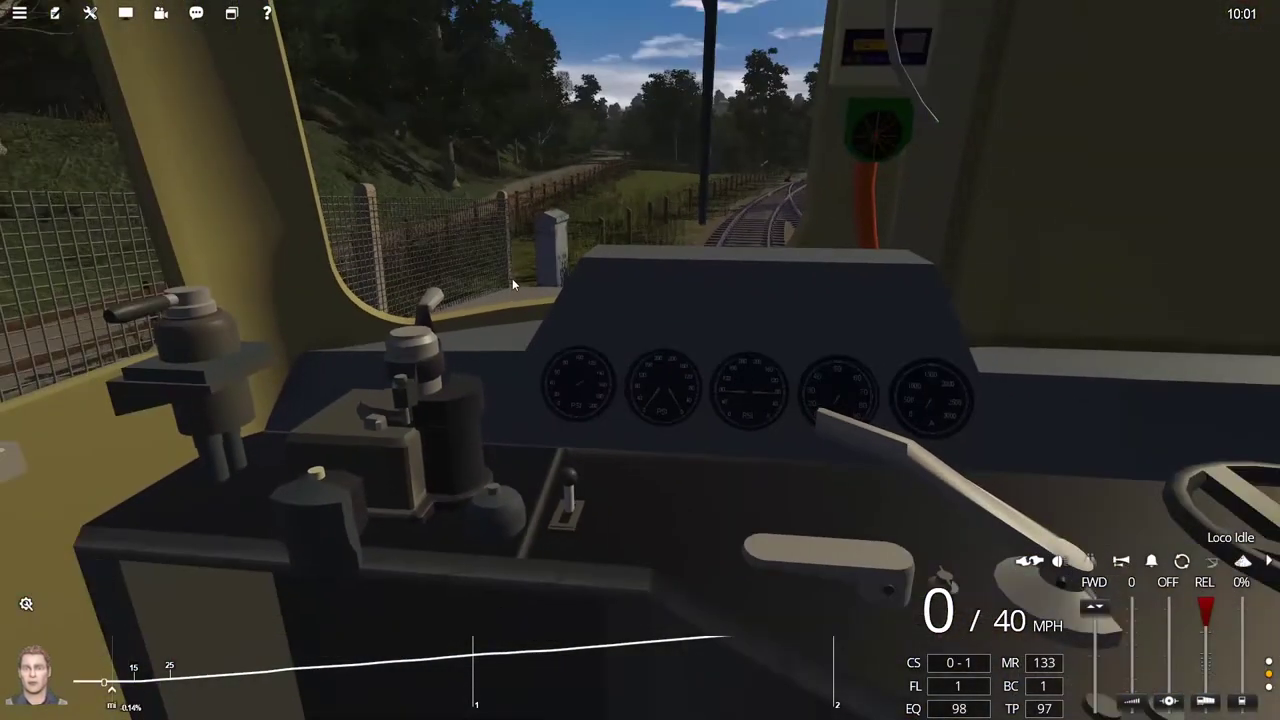
key("2")
key("2")
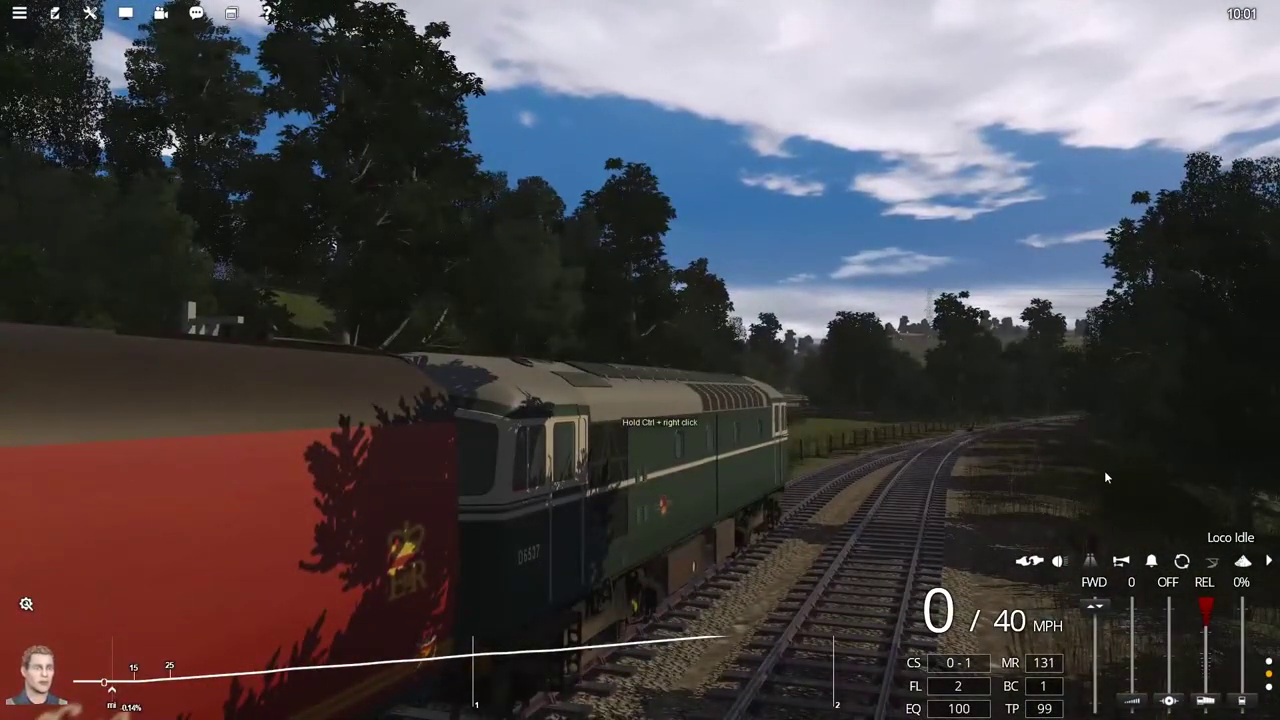
Drive the train away from the platform with the throttle raised to notch 3, following it with the external camera.
left_click_drag(1131, 700, 1128, 689)
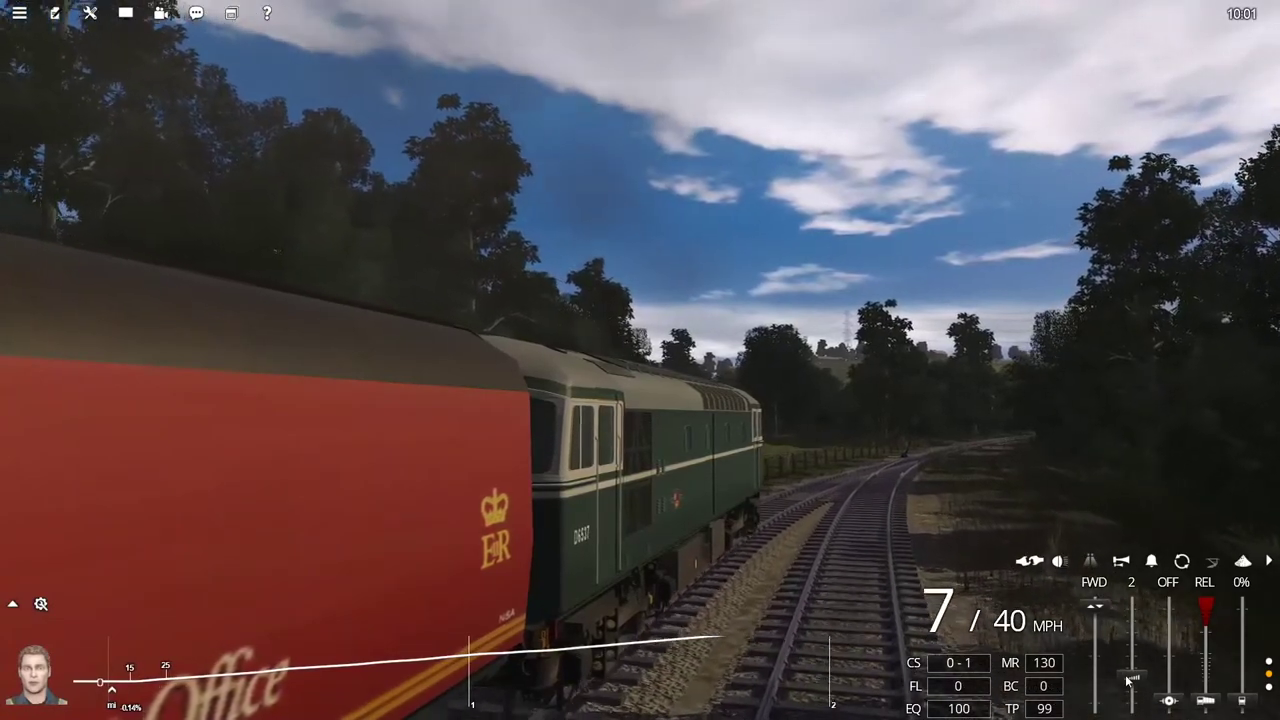
scroll(1129, 679, "up", 1)
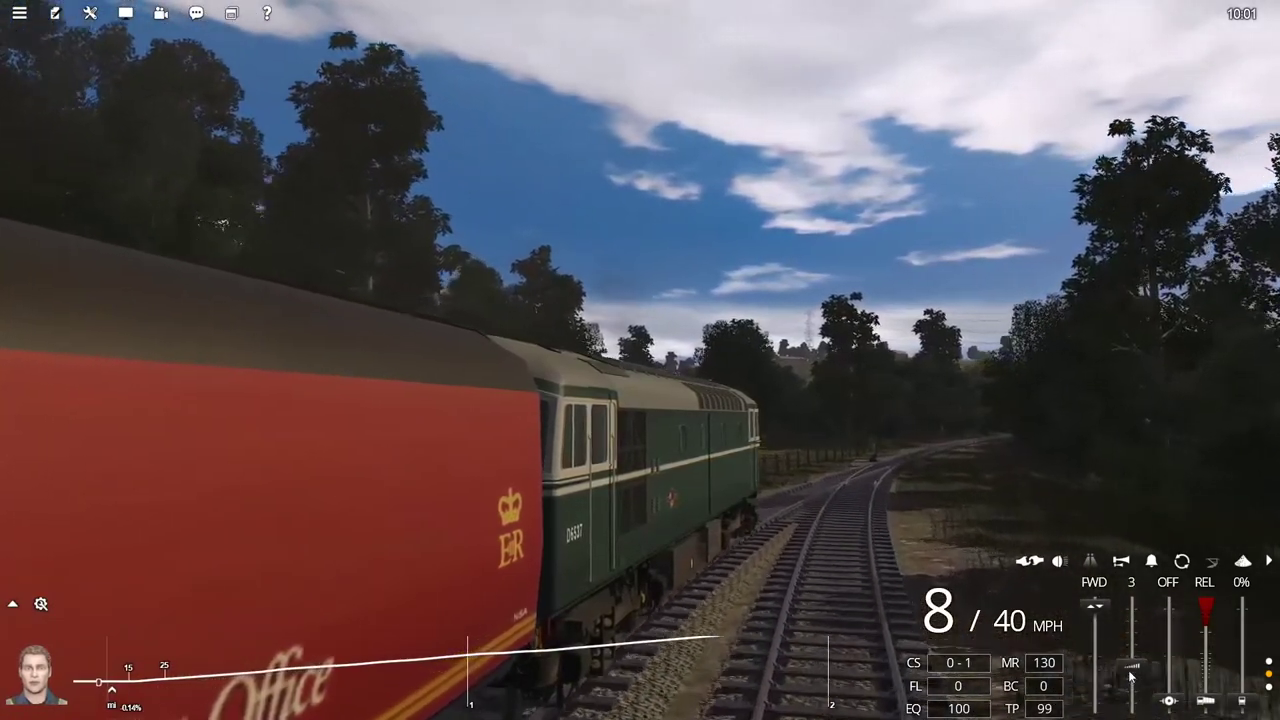
mouse_move(849, 473)
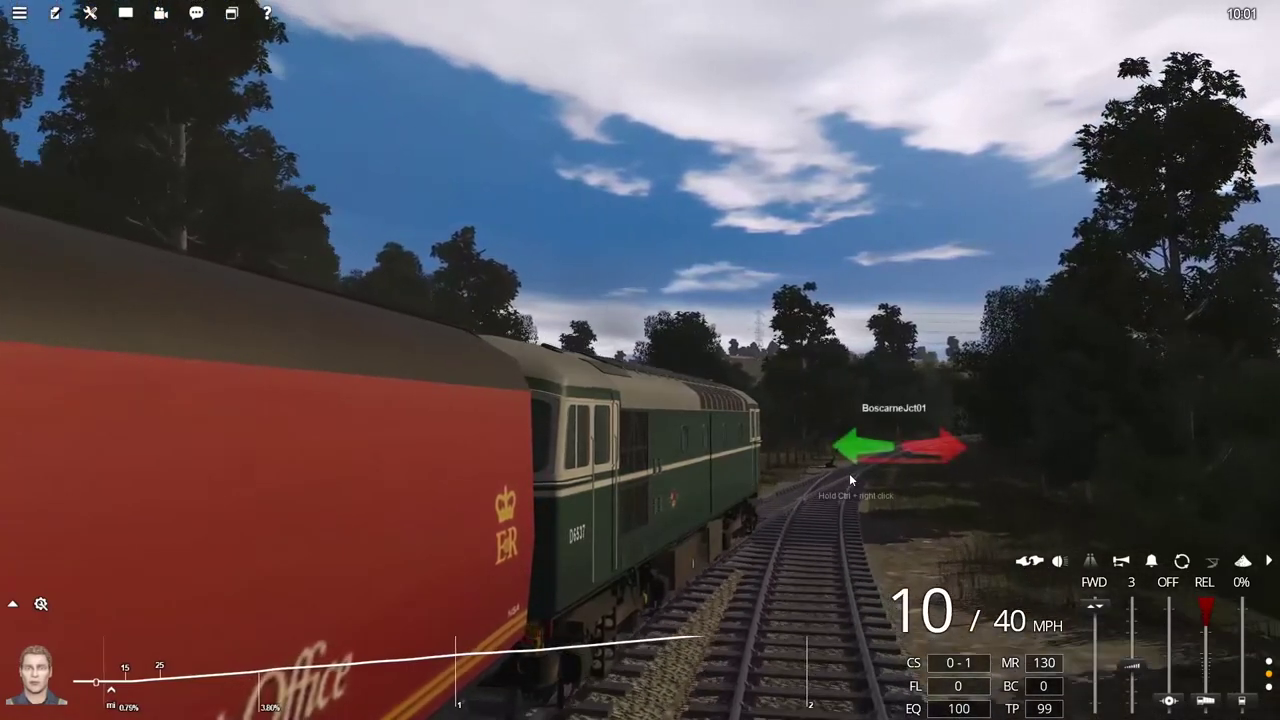
key("Up")
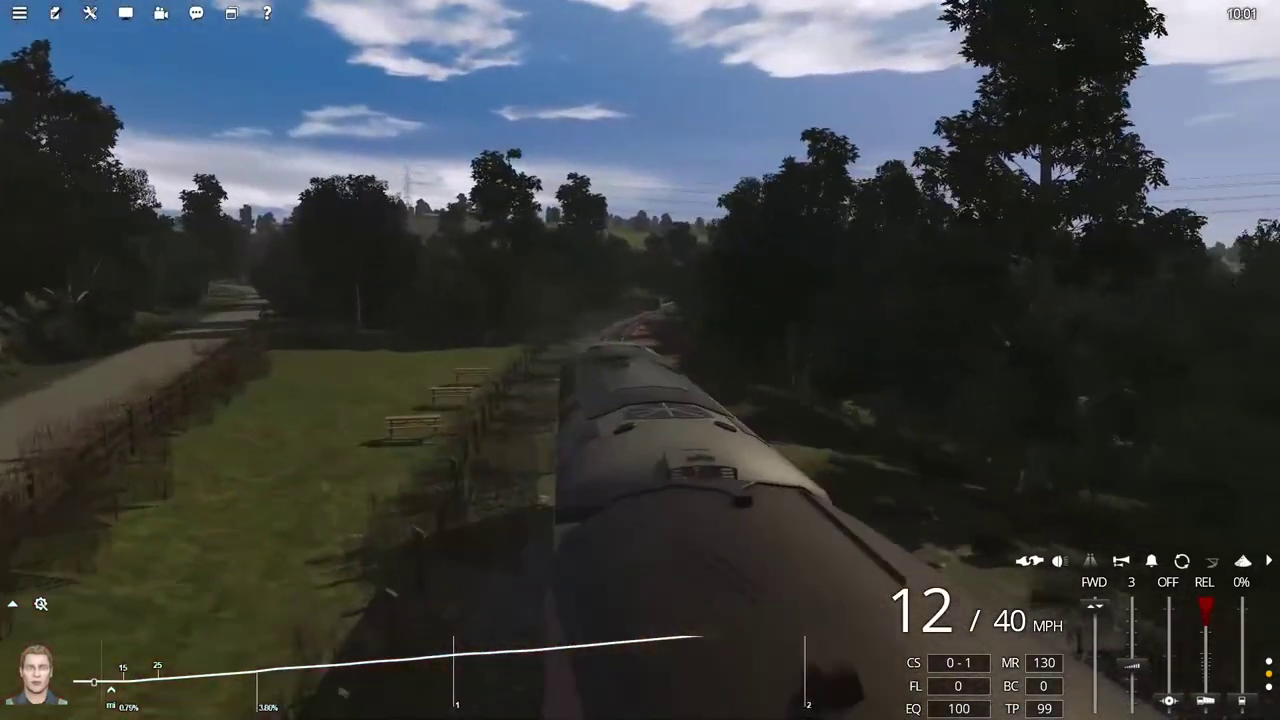
key("Down")
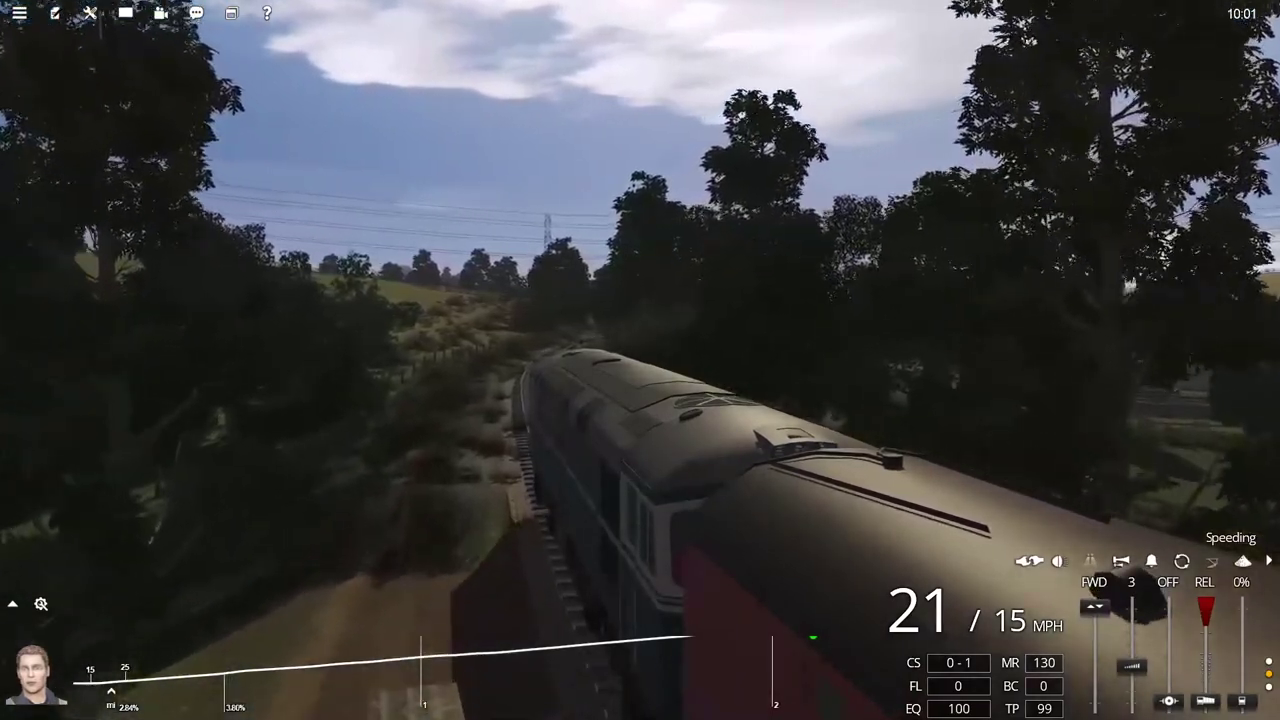
Quit the driving session to the Trainz launcher and reposition the launcher window on the desktop.
left_click(19, 12)
left_click(63, 122)
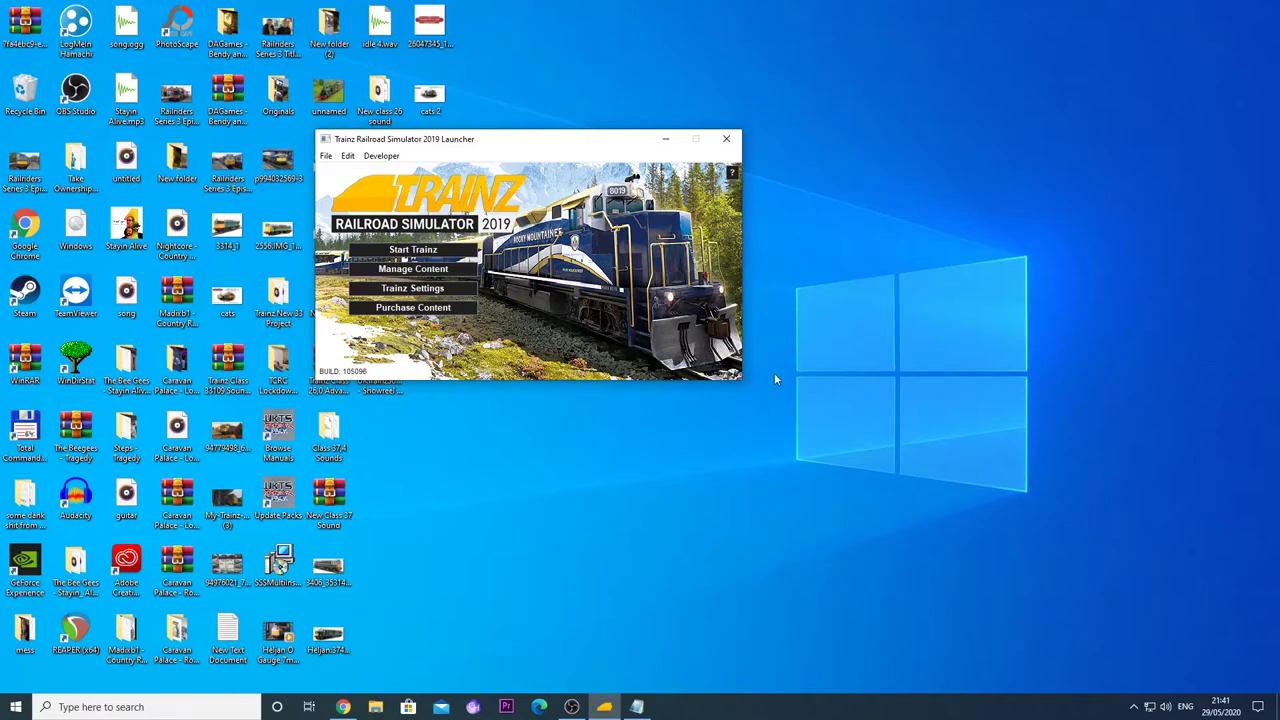
left_click_drag(563, 139, 631, 210)
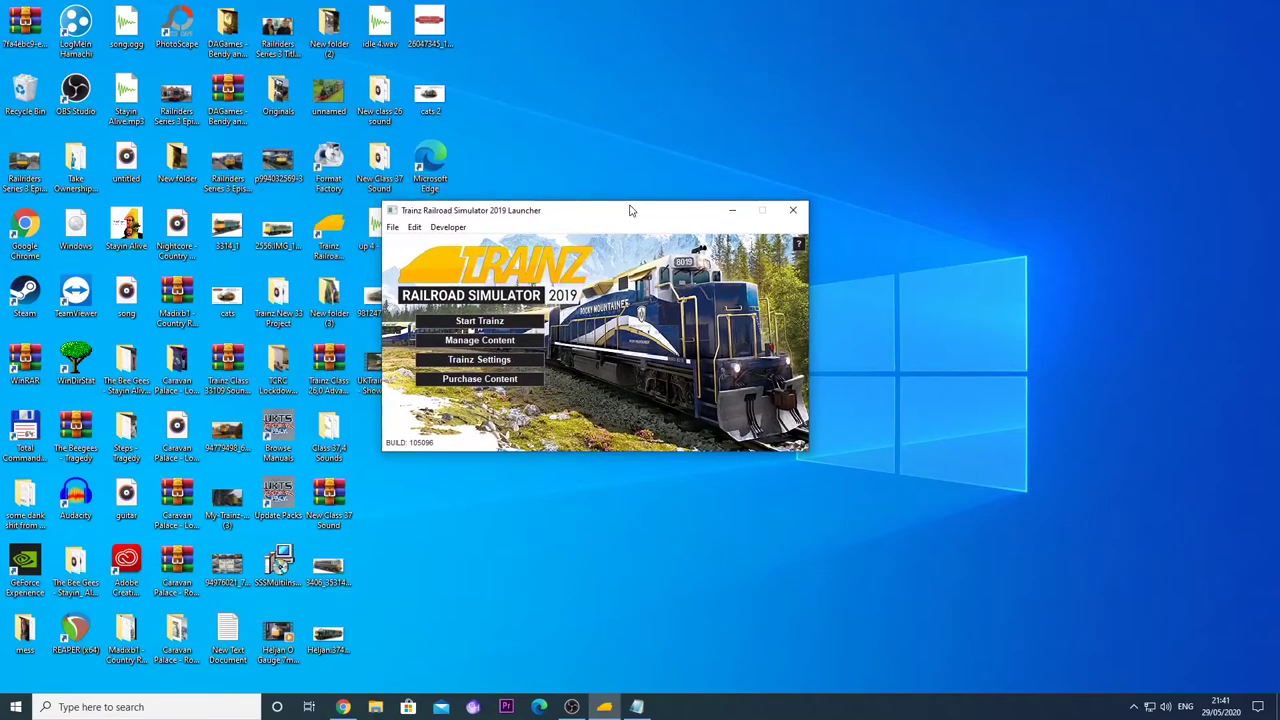